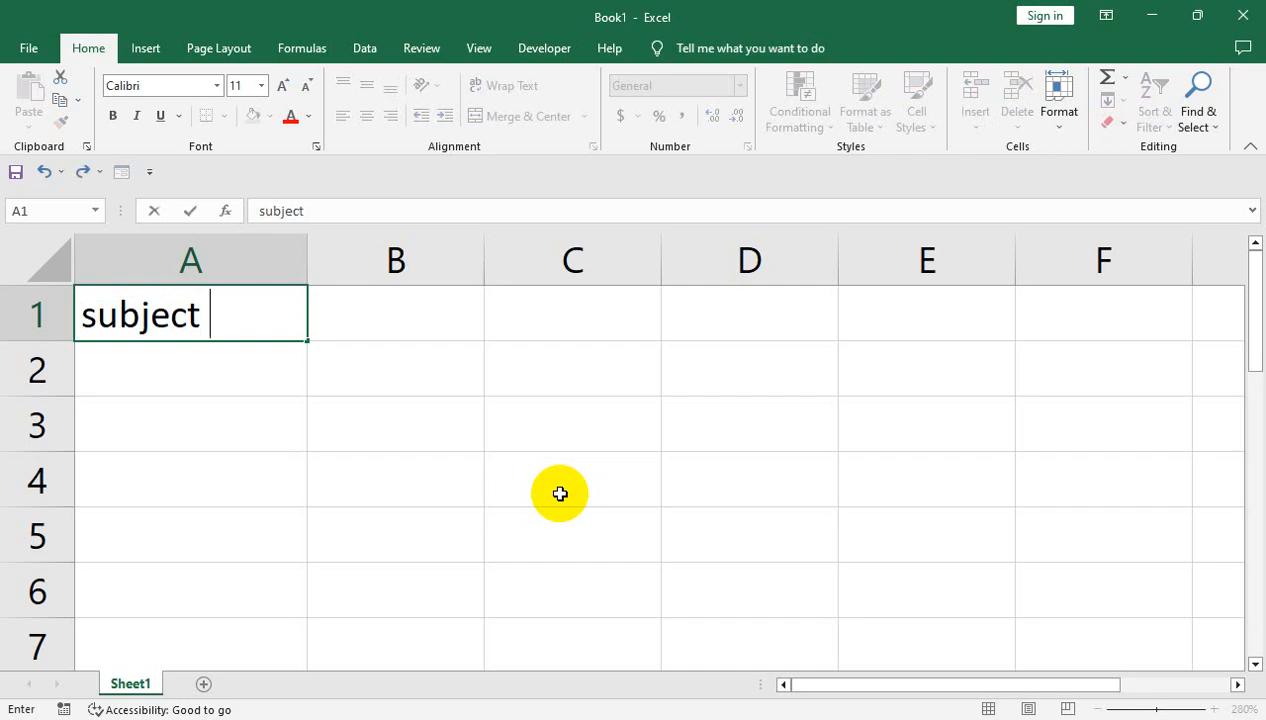
# - Enter "subject 1" in A1 and fill the series down through A6
pyautogui.press('Return')
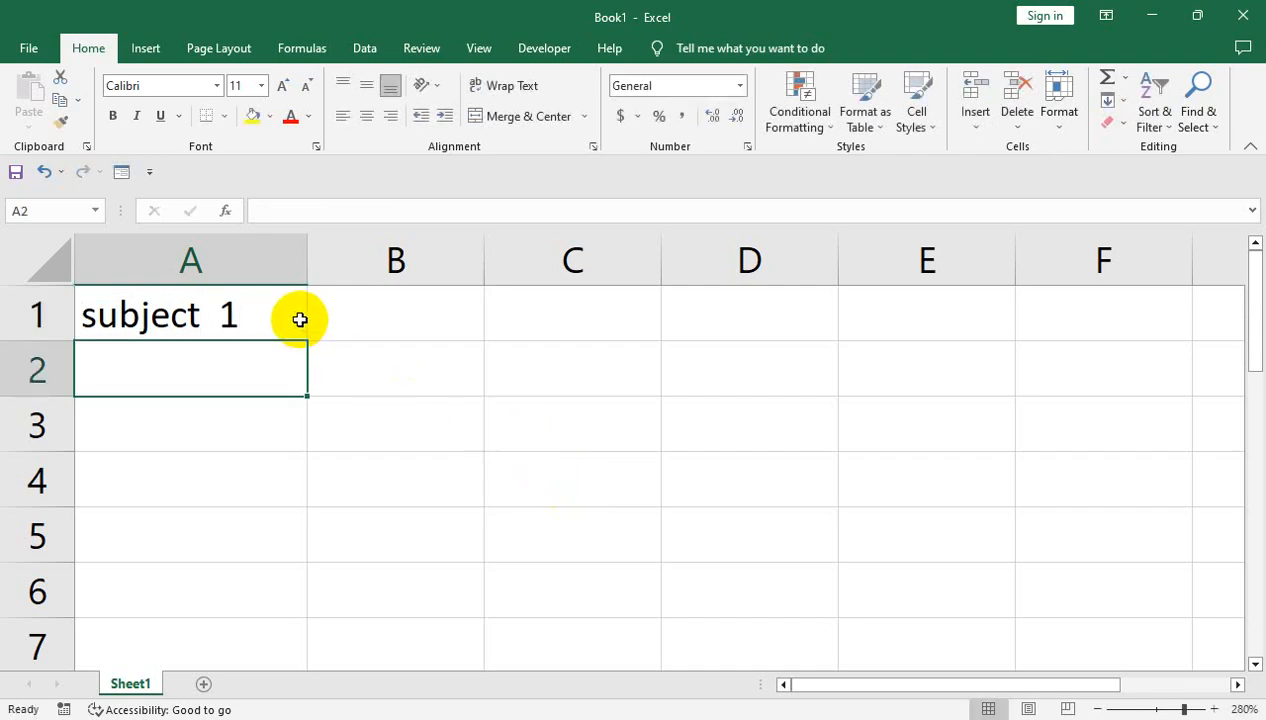
pyautogui.click(252, 320)
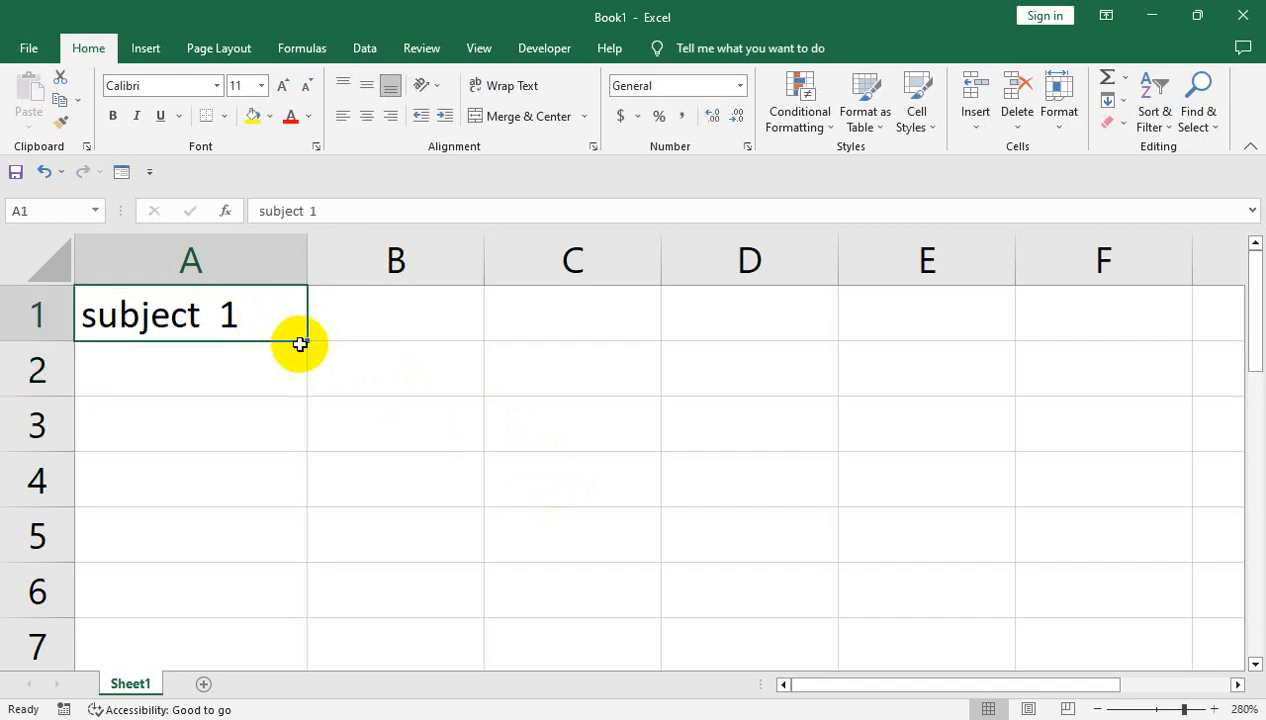
pyautogui.moveTo(307, 341); pyautogui.dragTo(316, 596)
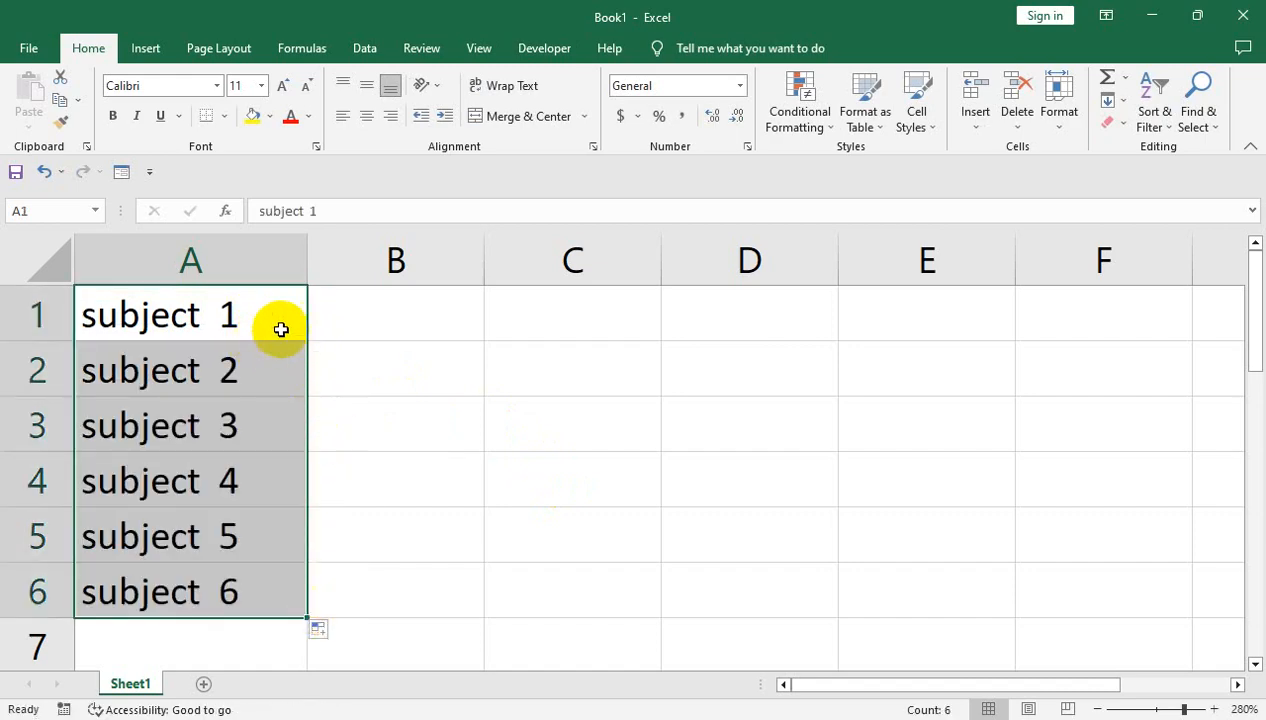
# - Shift the subject list down one row and enter the header "subjects" in A1
pyautogui.moveTo(302, 357); pyautogui.dragTo(302, 412)
pyautogui.click(233, 311)
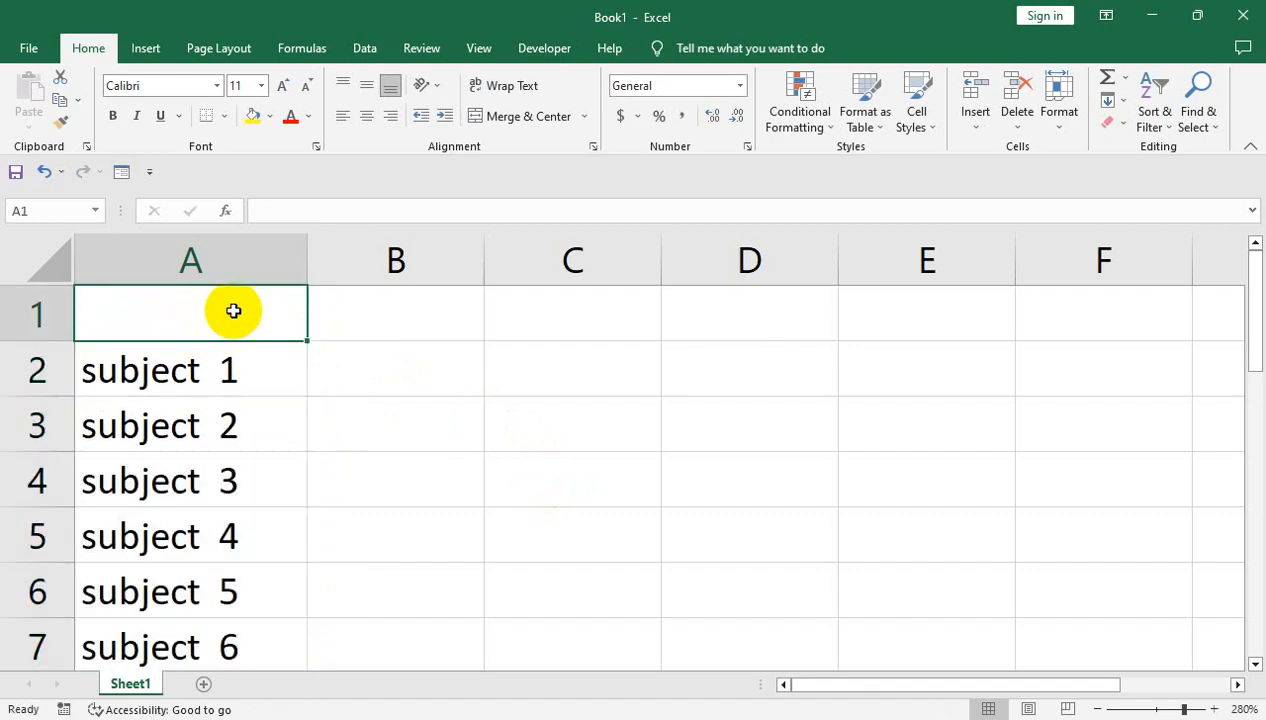
pyautogui.write('subjects')
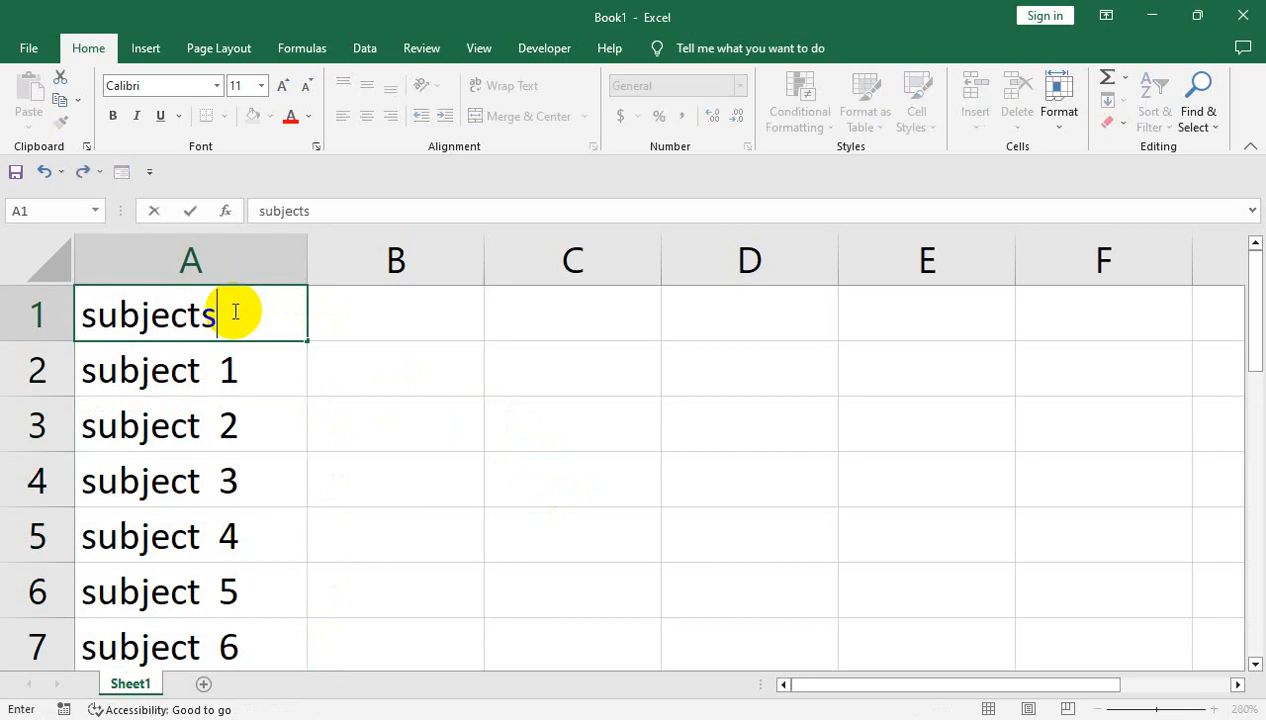
pyautogui.click(297, 400)
# - Format the A1 header as centered, bold, size 14, with black fill and white text
pyautogui.click(285, 314)
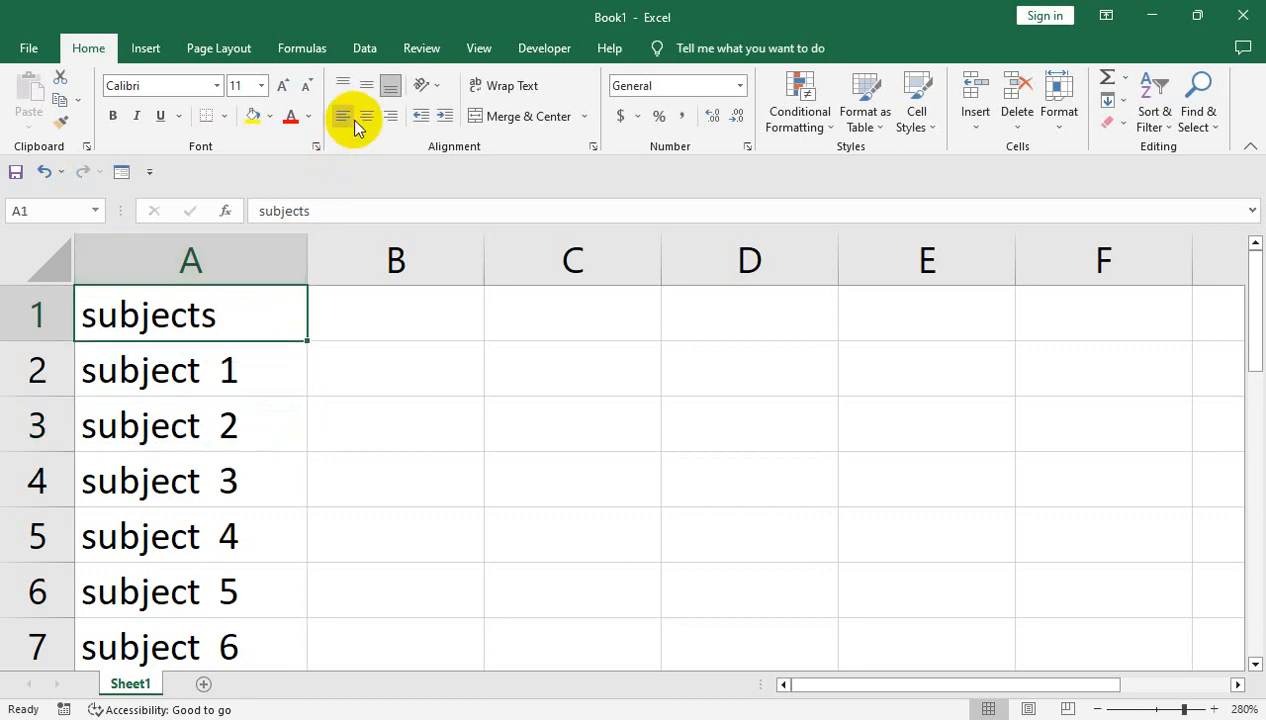
pyautogui.click(366, 116)
pyautogui.click(114, 115)
pyautogui.click(268, 116)
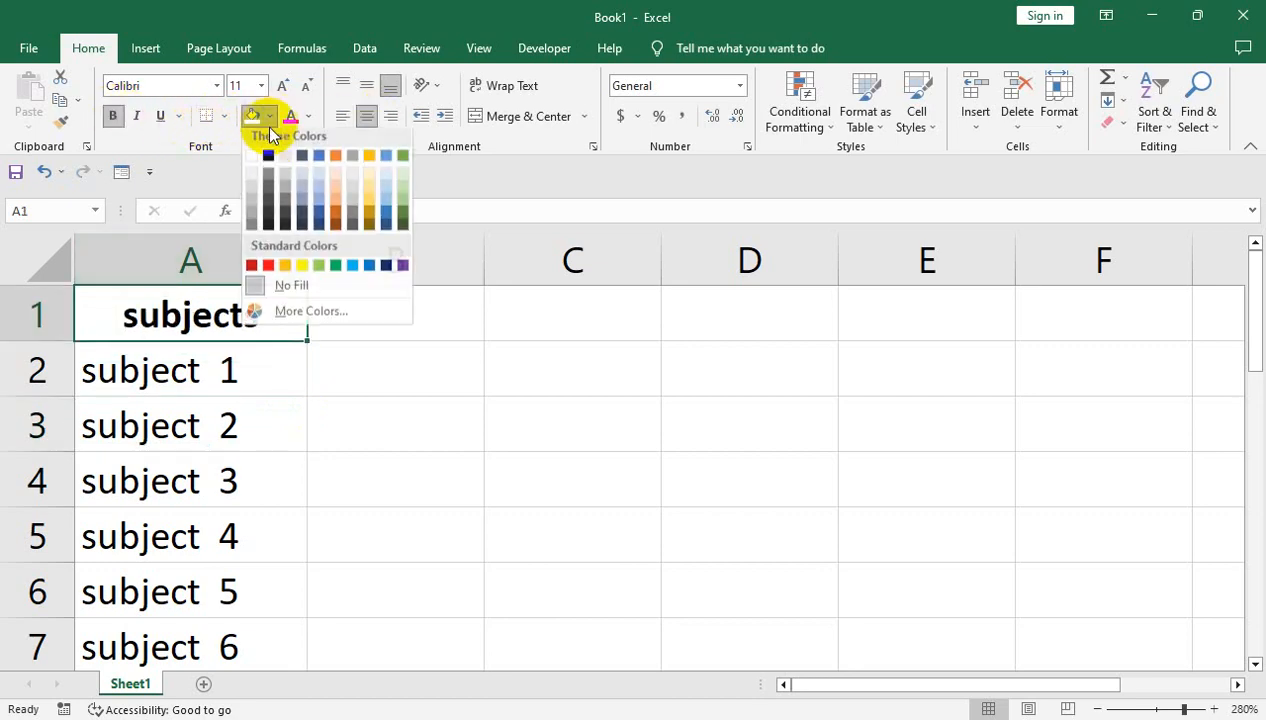
pyautogui.click(265, 165)
pyautogui.click(283, 85)
pyautogui.click(283, 85)
pyautogui.click(308, 116)
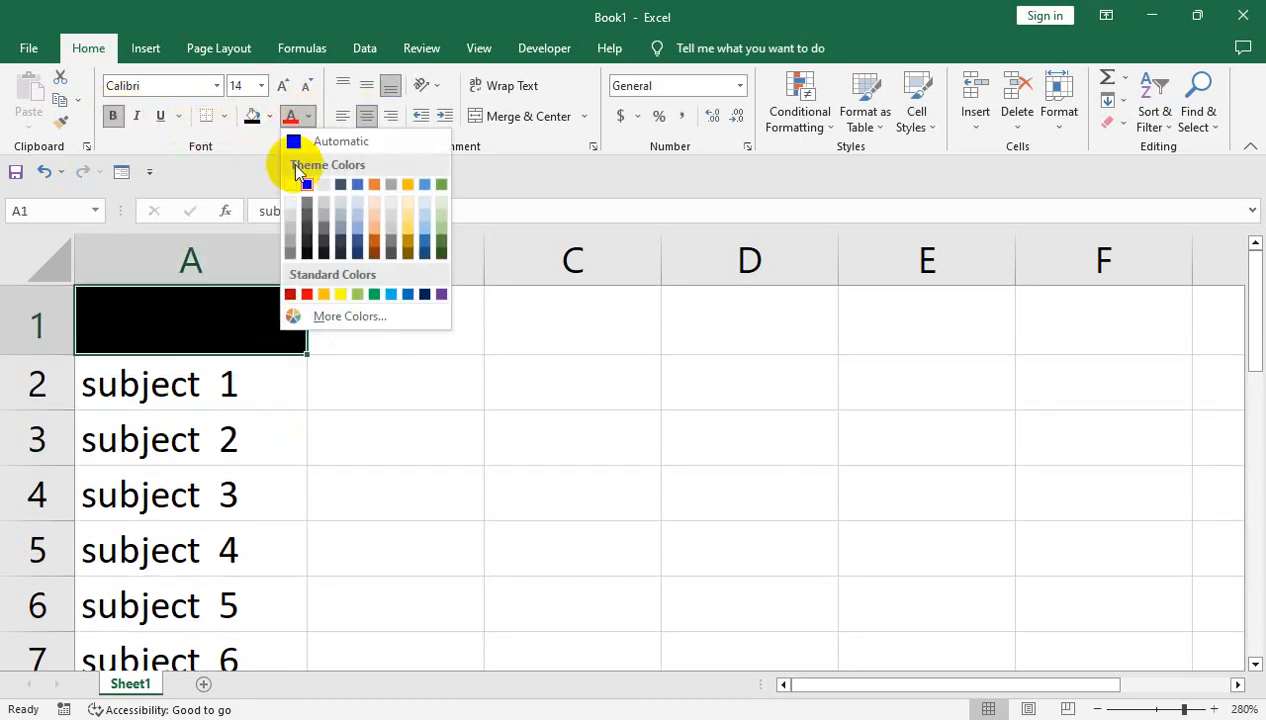
pyautogui.click(288, 186)
pyautogui.click(368, 404)
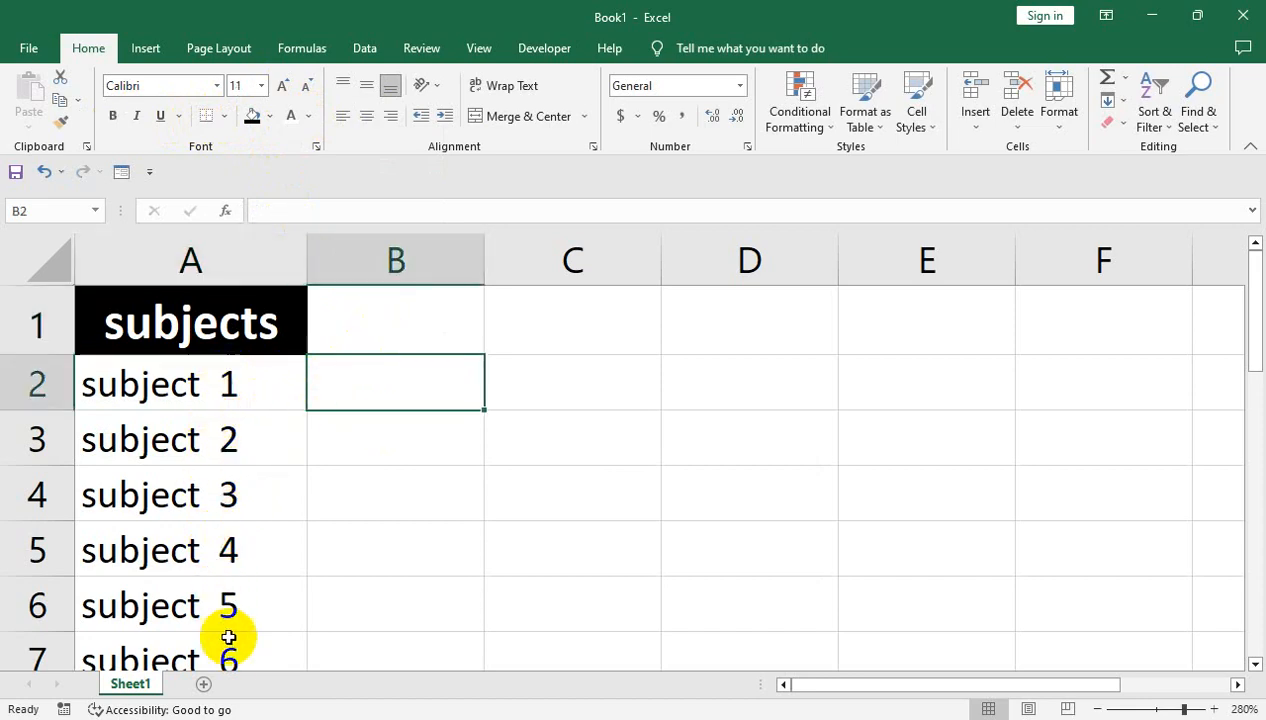
# - Enter the header "Maximum Marks" in B1 and fit column B to its width
pyautogui.moveTo(228, 637); pyautogui.dragTo(250, 535)
pyautogui.moveTo(330, 495); pyautogui.dragTo(348, 333)
pyautogui.click(350, 332)
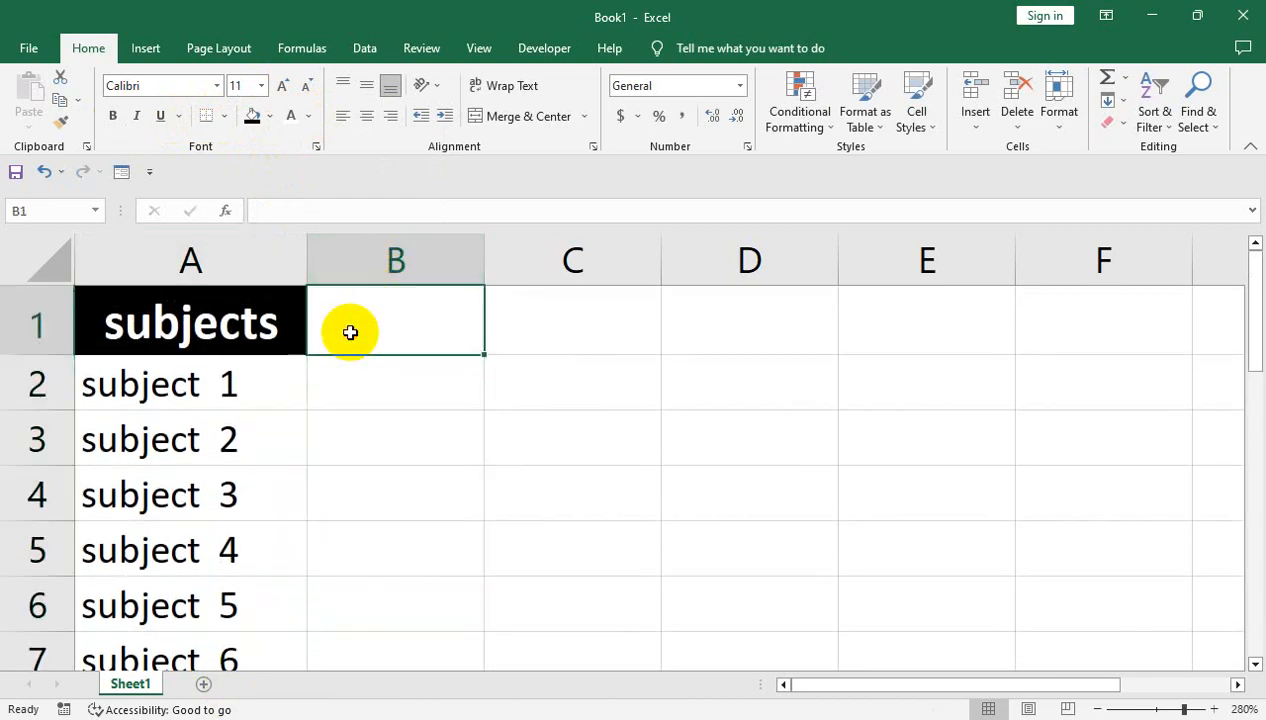
pyautogui.write('maximum Ma')
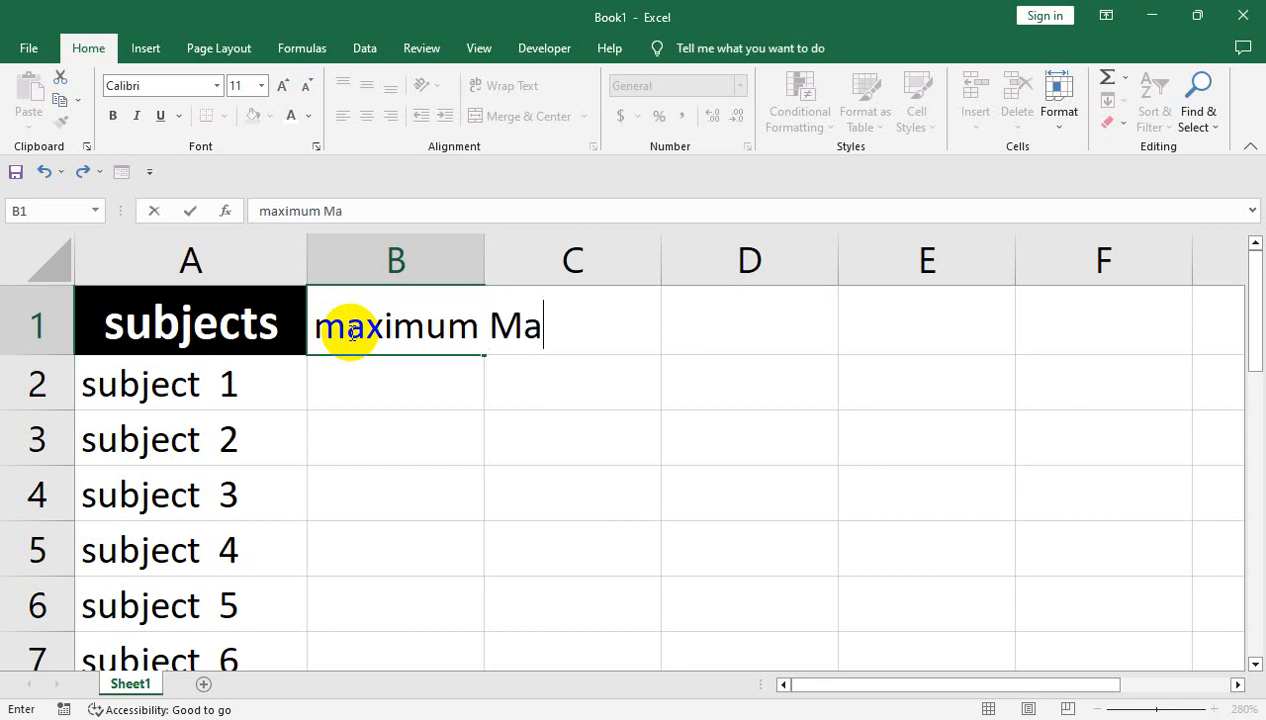
pyautogui.write('rks')
pyautogui.press('Return')
pyautogui.click(350, 332)
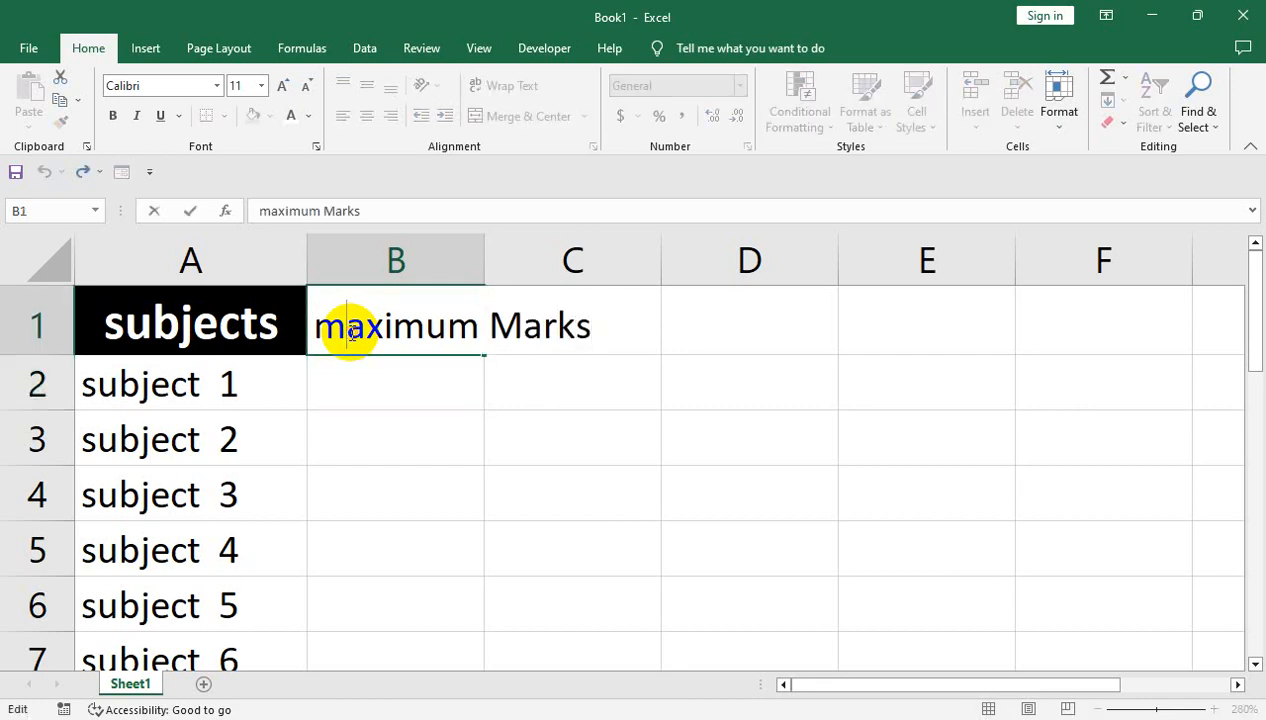
pyautogui.press('BackSpace')
pyautogui.write('M')
pyautogui.press('Return')
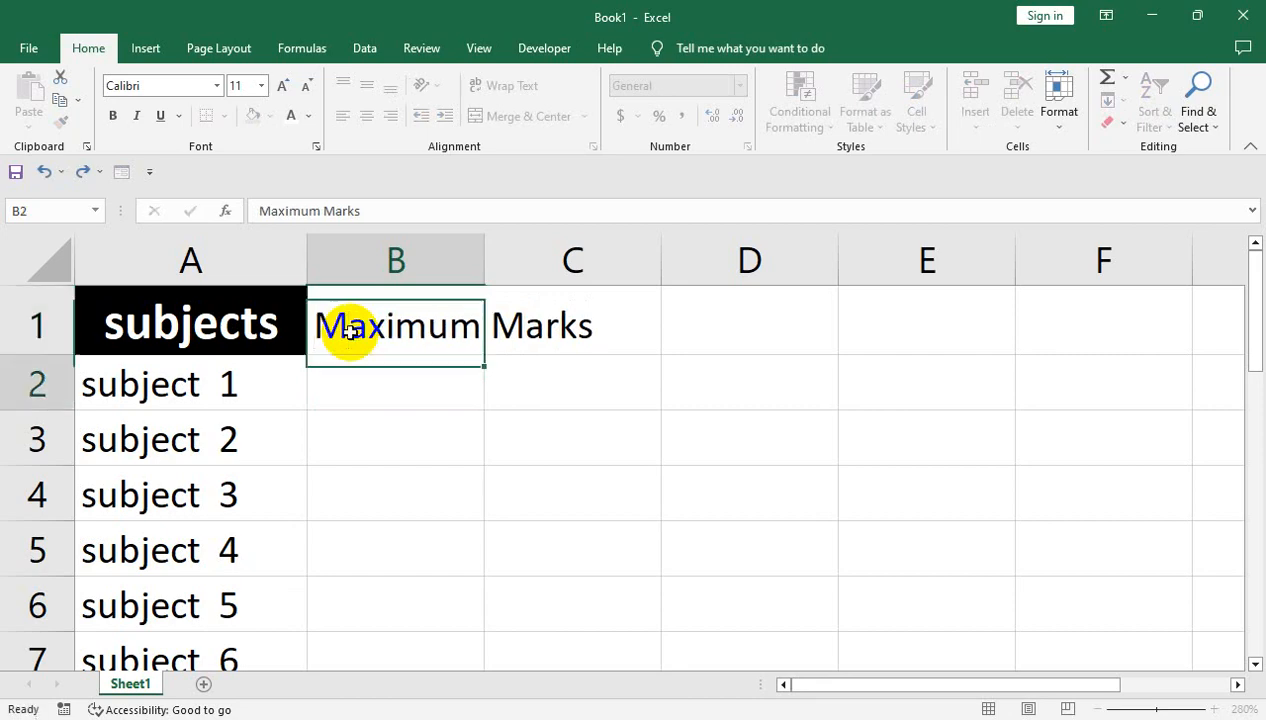
pyautogui.doubleClick(485, 268)
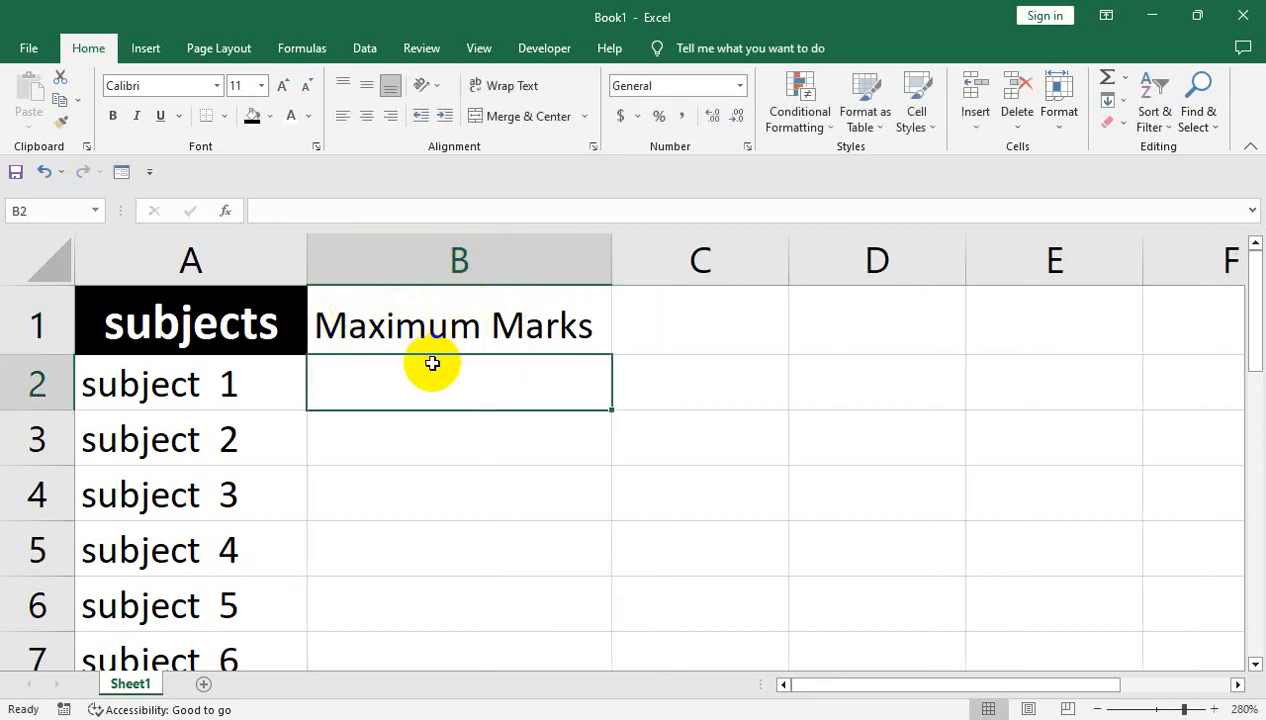
# - Give the Maximum Marks header in B1 a black fill and white text
pyautogui.click(400, 310)
pyautogui.click(253, 117)
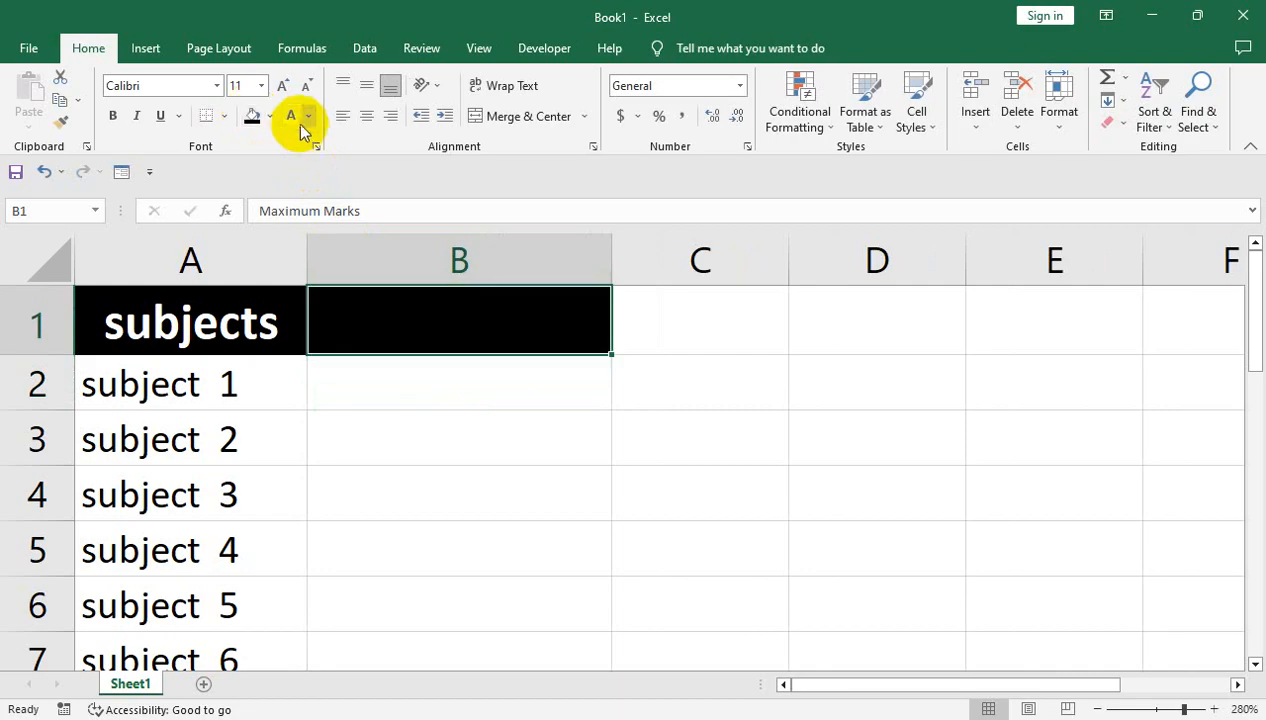
pyautogui.click(293, 117)
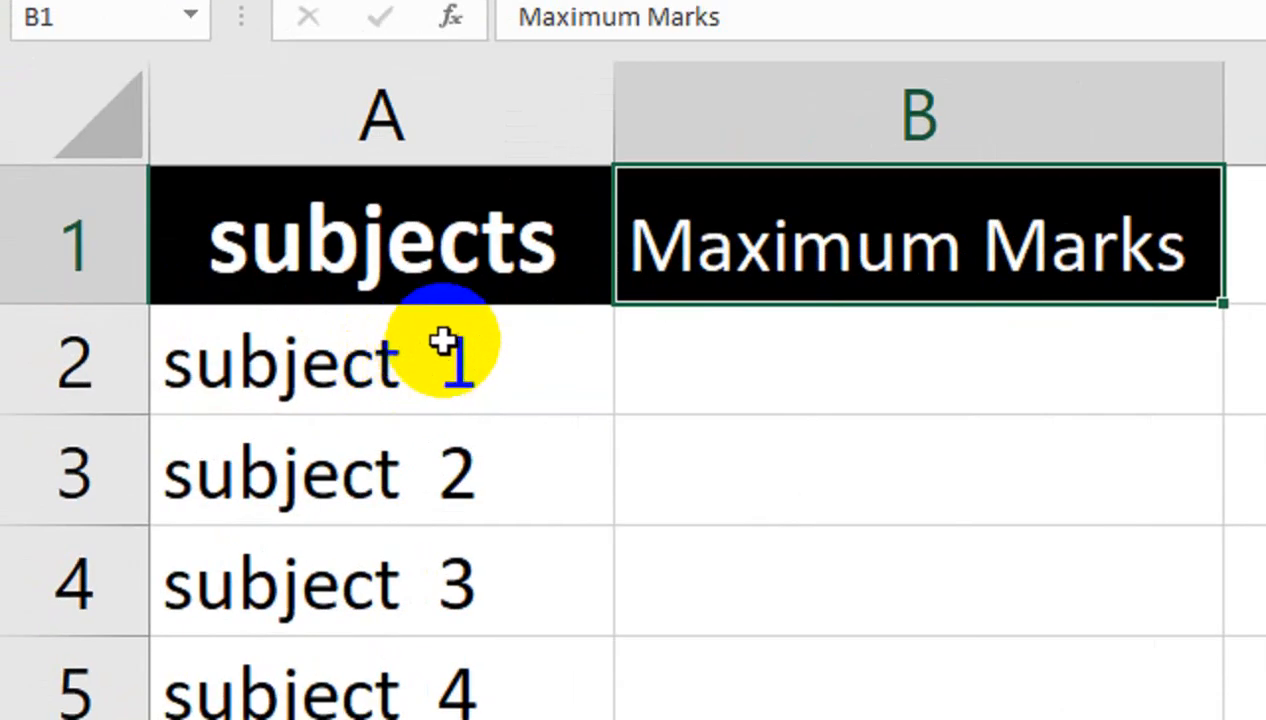
# - Enter 100 as the maximum marks for subject 1 in B2 and center column B
pyautogui.click(664, 350)
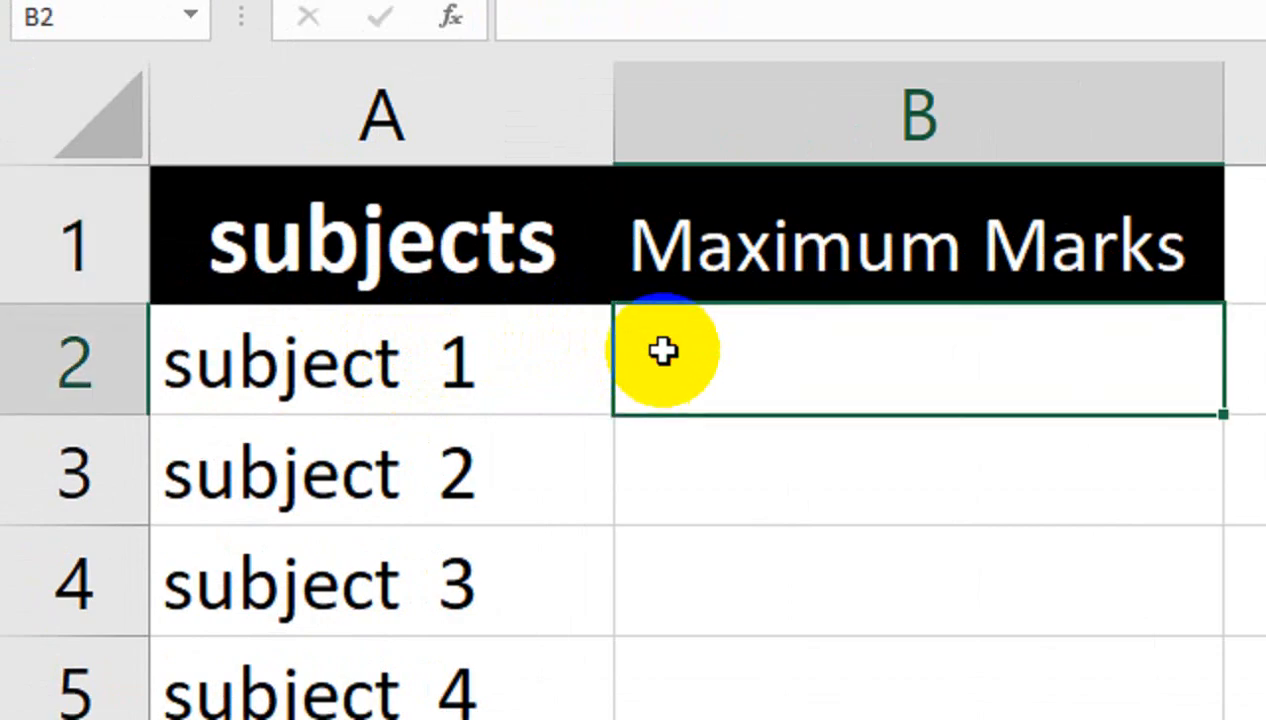
pyautogui.write('100')
pyautogui.press('Return')
pyautogui.click(800, 113)
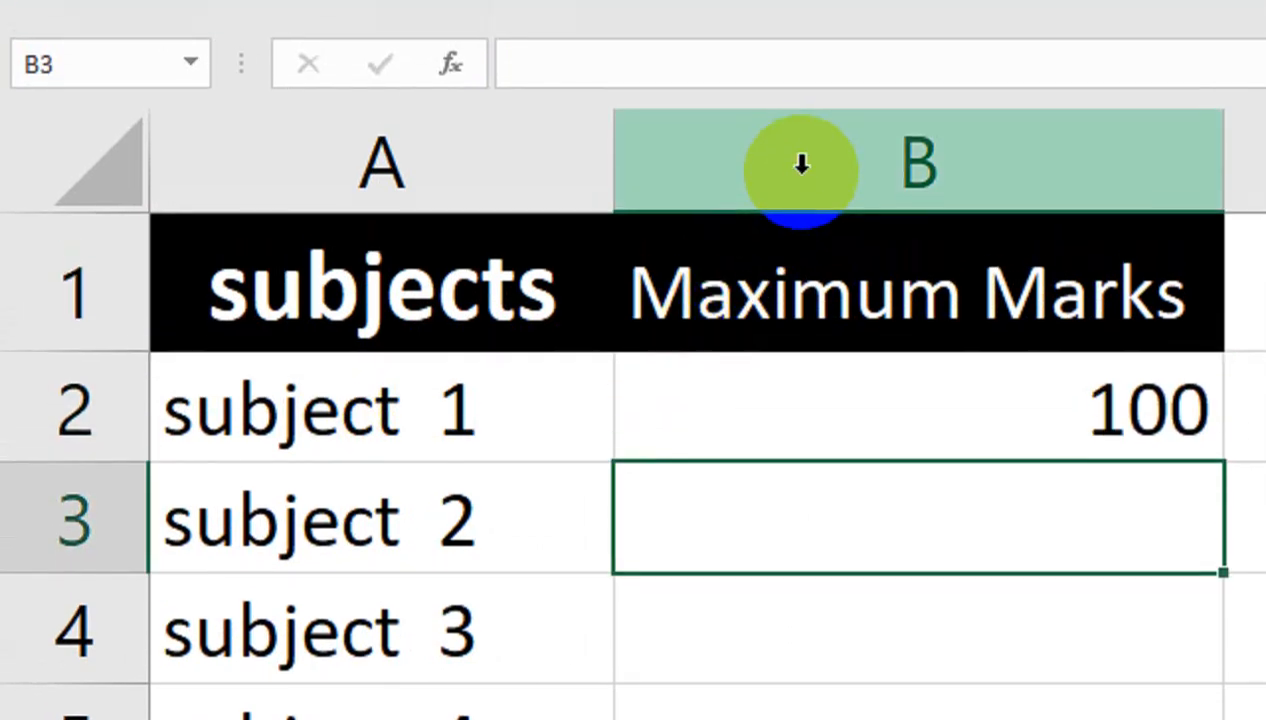
pyautogui.click(721, 161)
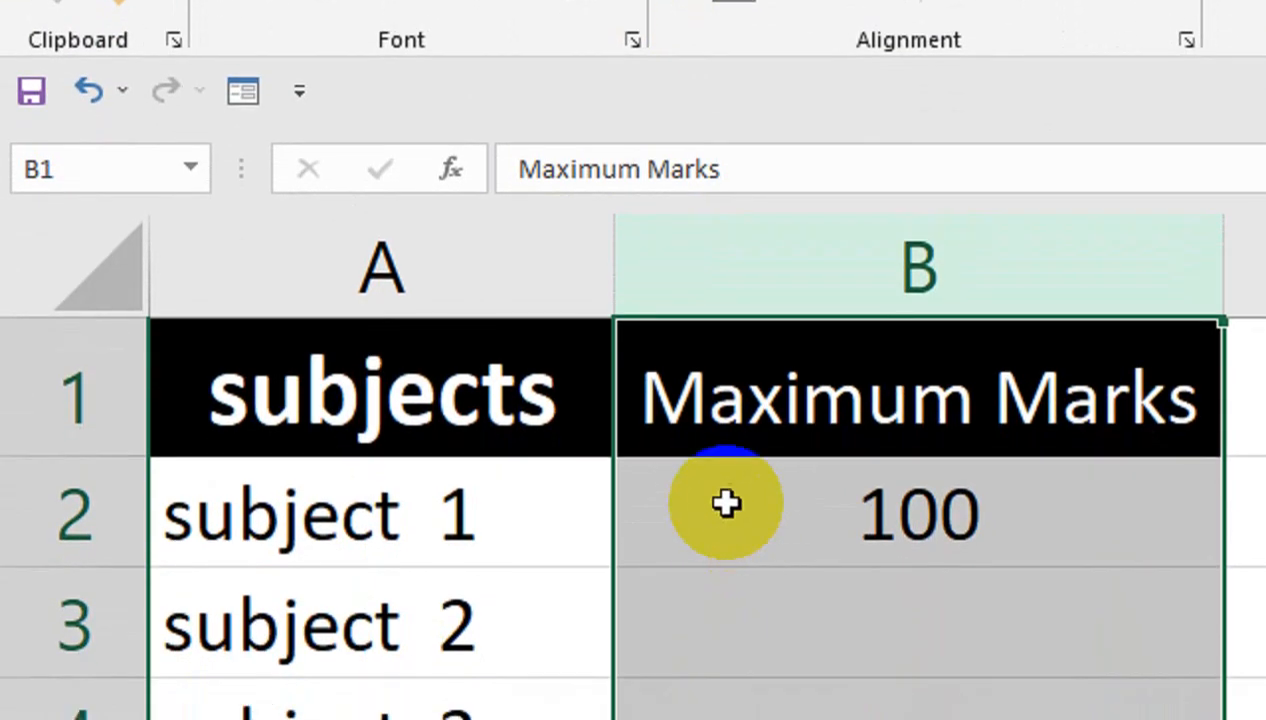
# - Copy the formatting of the subjects header onto the Maximum Marks header and fit column B to its text
pyautogui.click(380, 395)
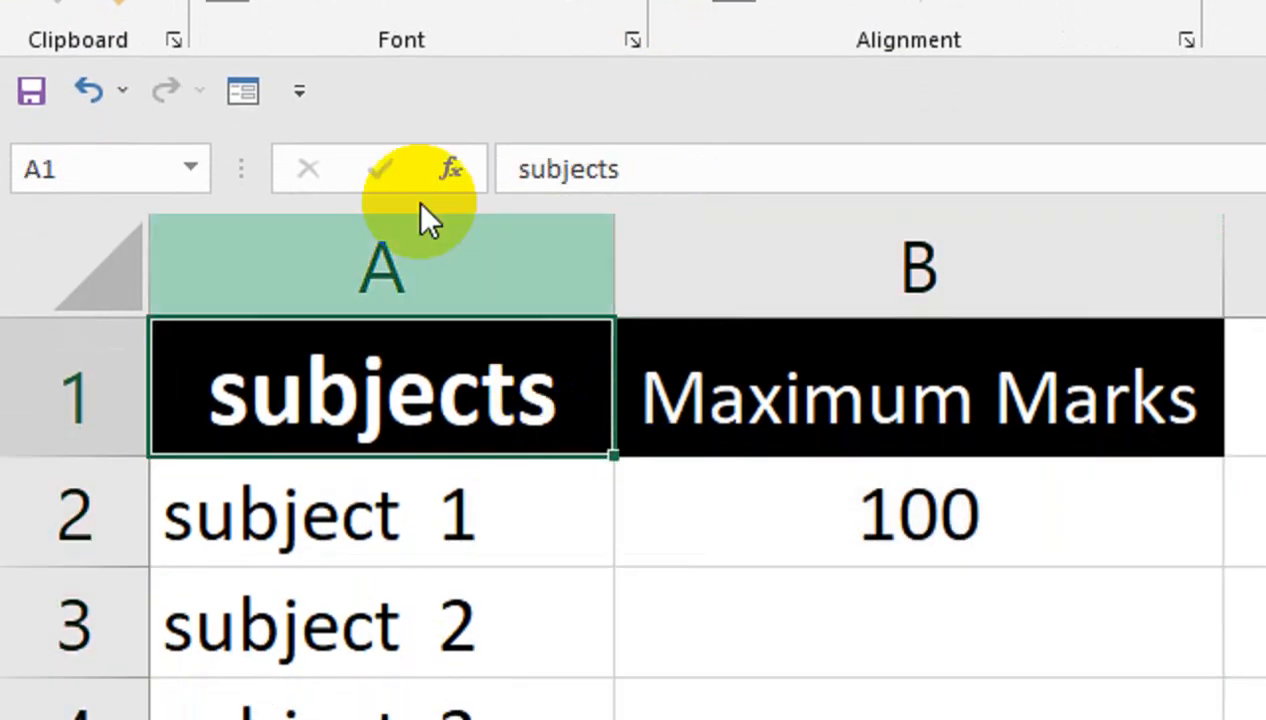
pyautogui.click(120, 165)
pyautogui.click(768, 395)
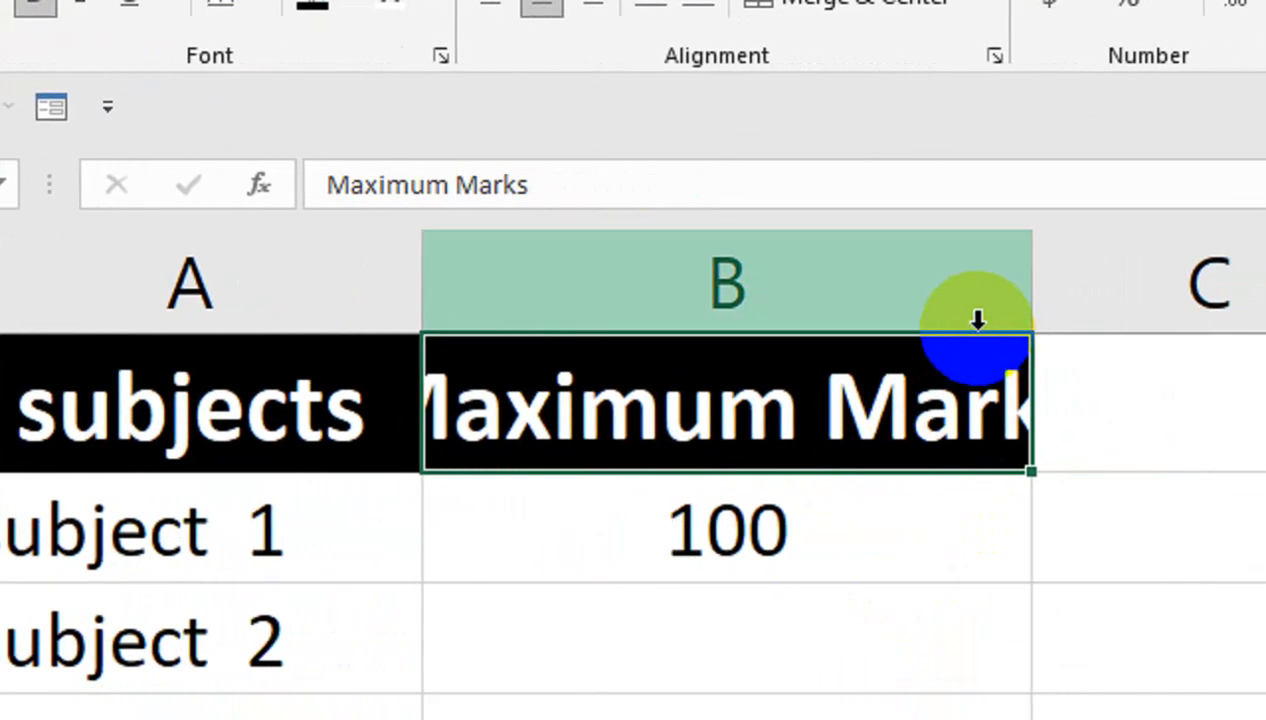
pyautogui.doubleClick(1224, 328)
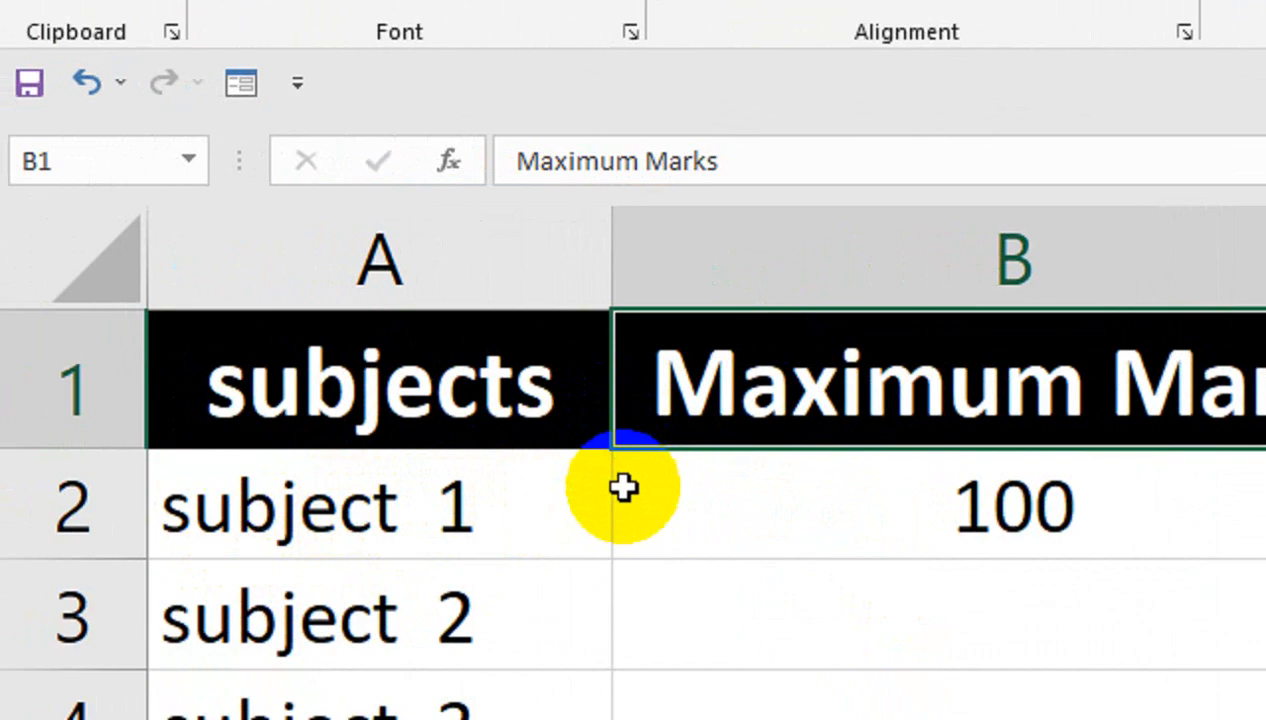
# - Fill the value 100 from B2 down to B7 for all six subjects
pyautogui.click(970, 508)
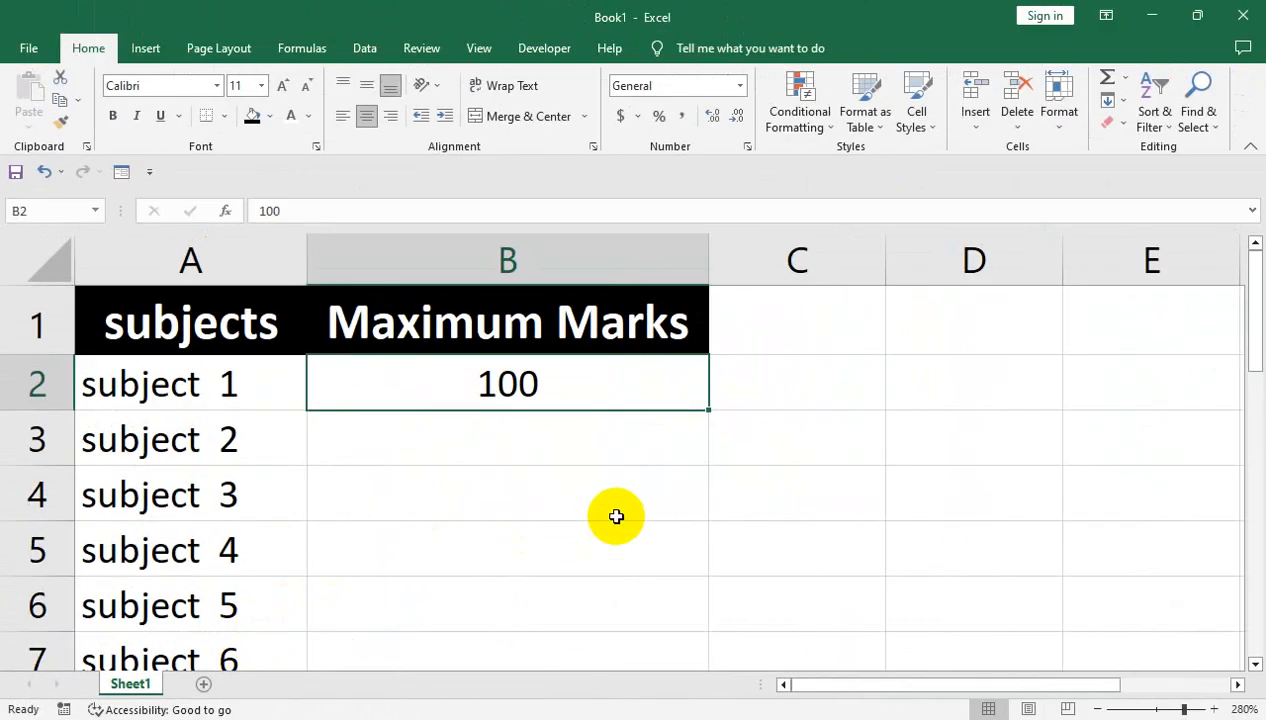
pyautogui.moveTo(707, 412); pyautogui.dragTo(690, 640)
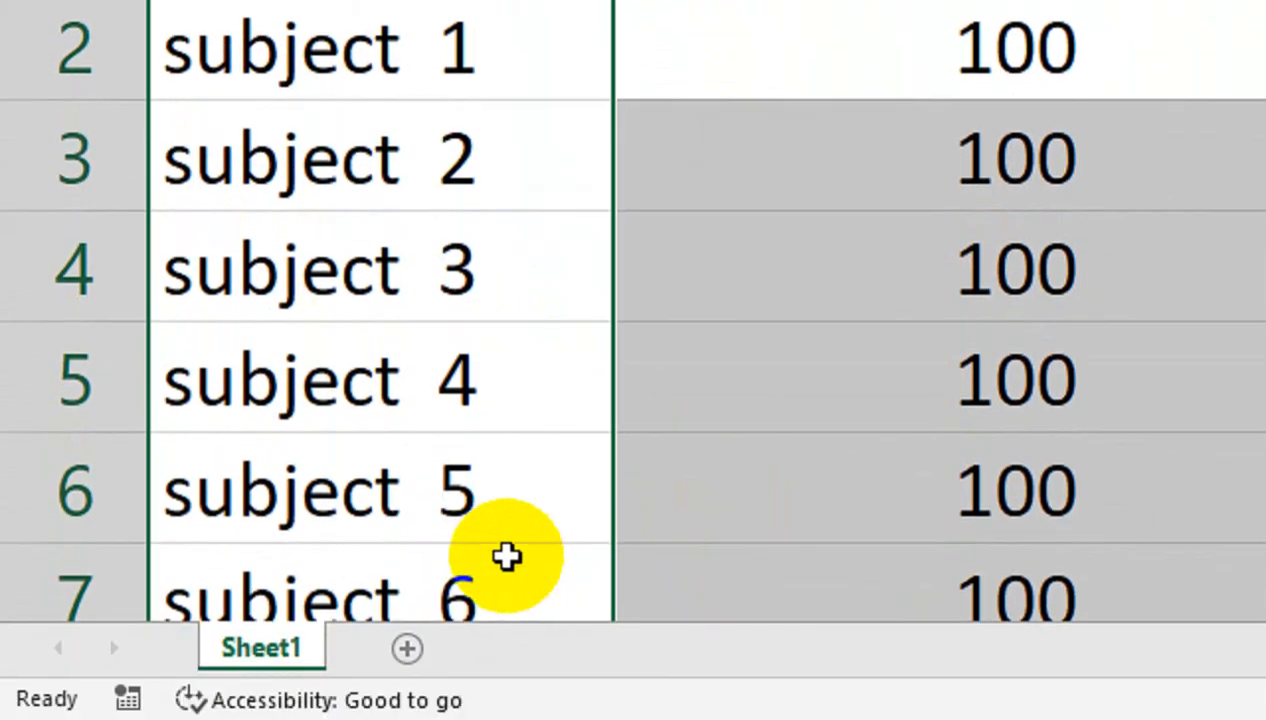
# - Re-enter the last subject label in A7 as "subject 6"
pyautogui.click(505, 580)
pyautogui.doubleClick(505, 580)
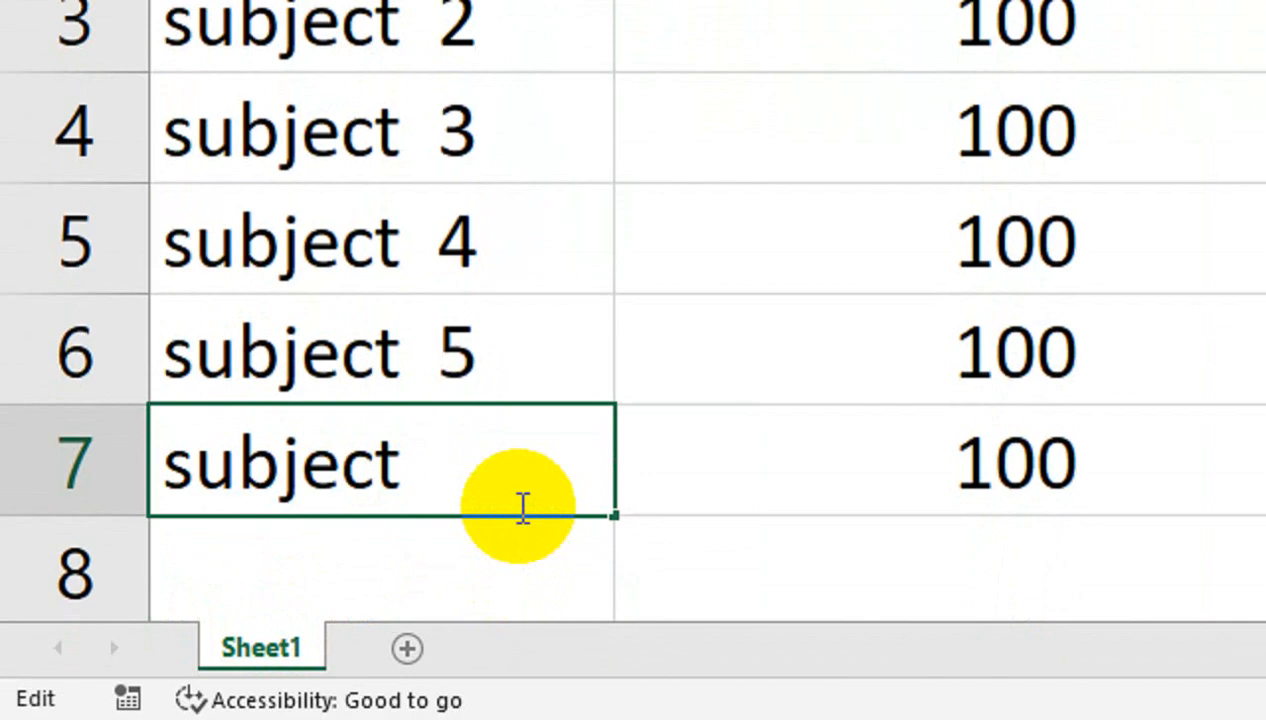
pyautogui.press('Return')
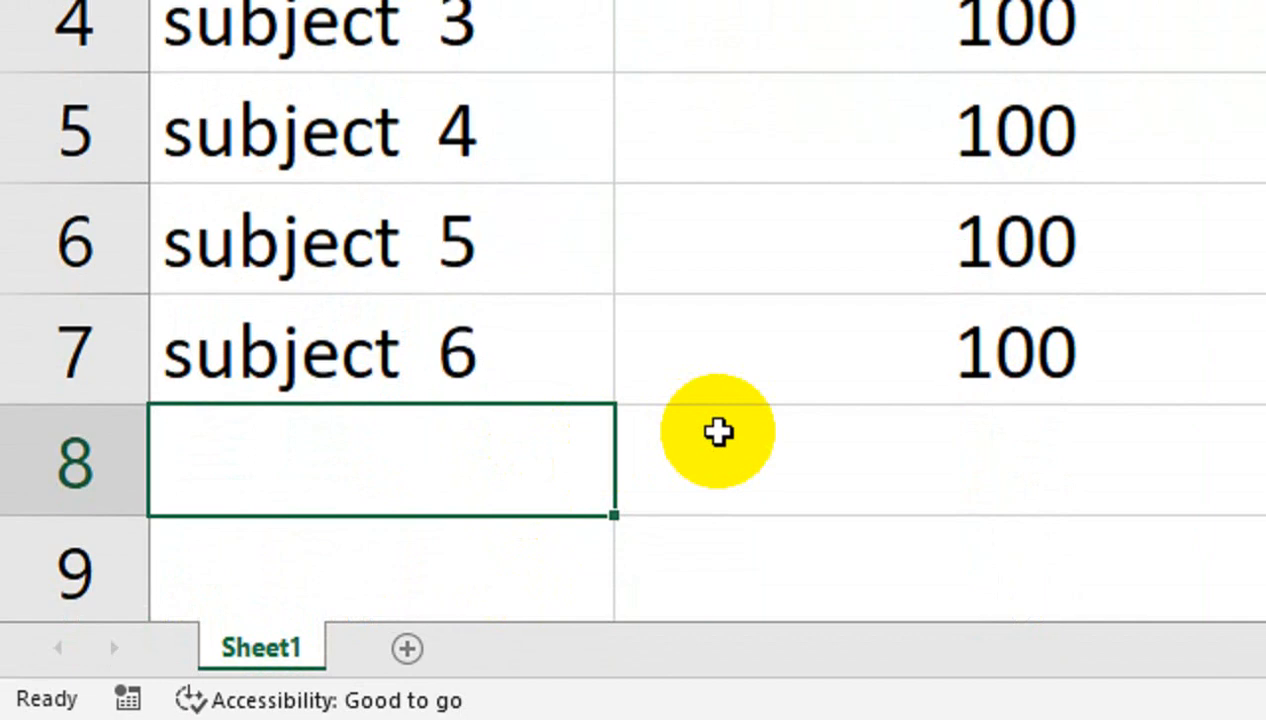
# - Add a row 8 entry labelled "Paractical" in column A with maximum marks of 25 in column B
pyautogui.write('Paractical')
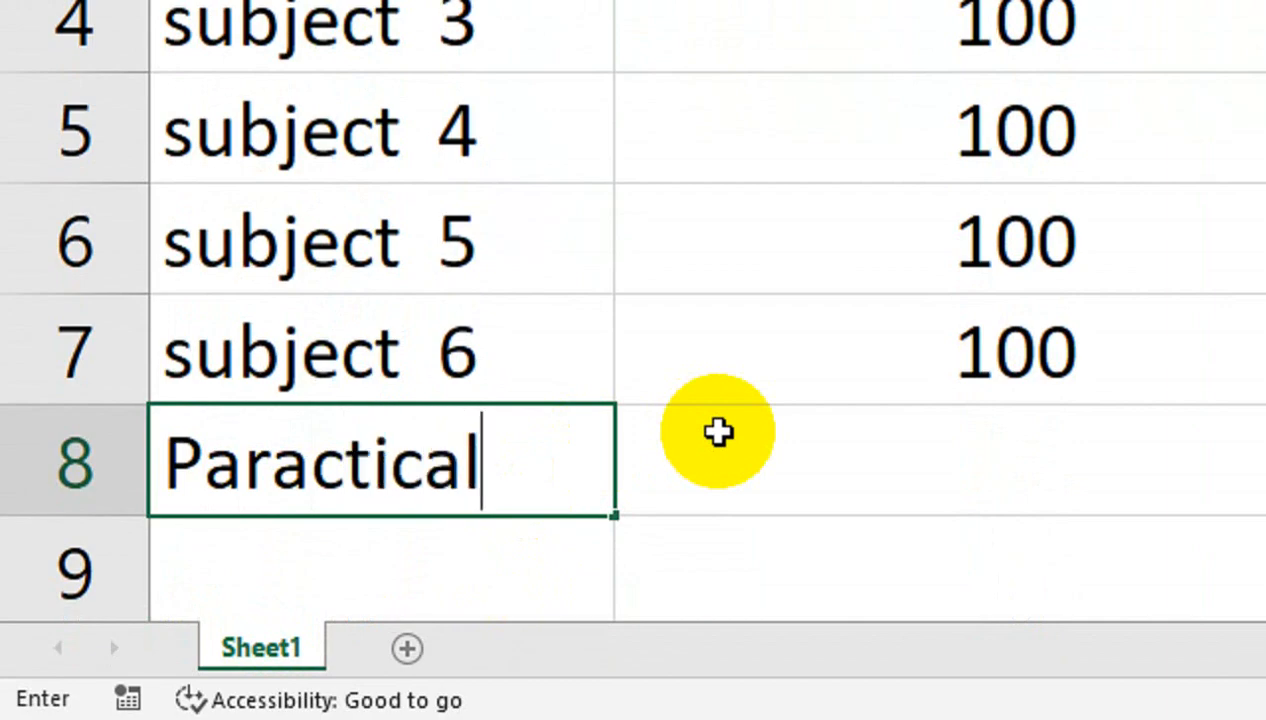
pyautogui.click(718, 432)
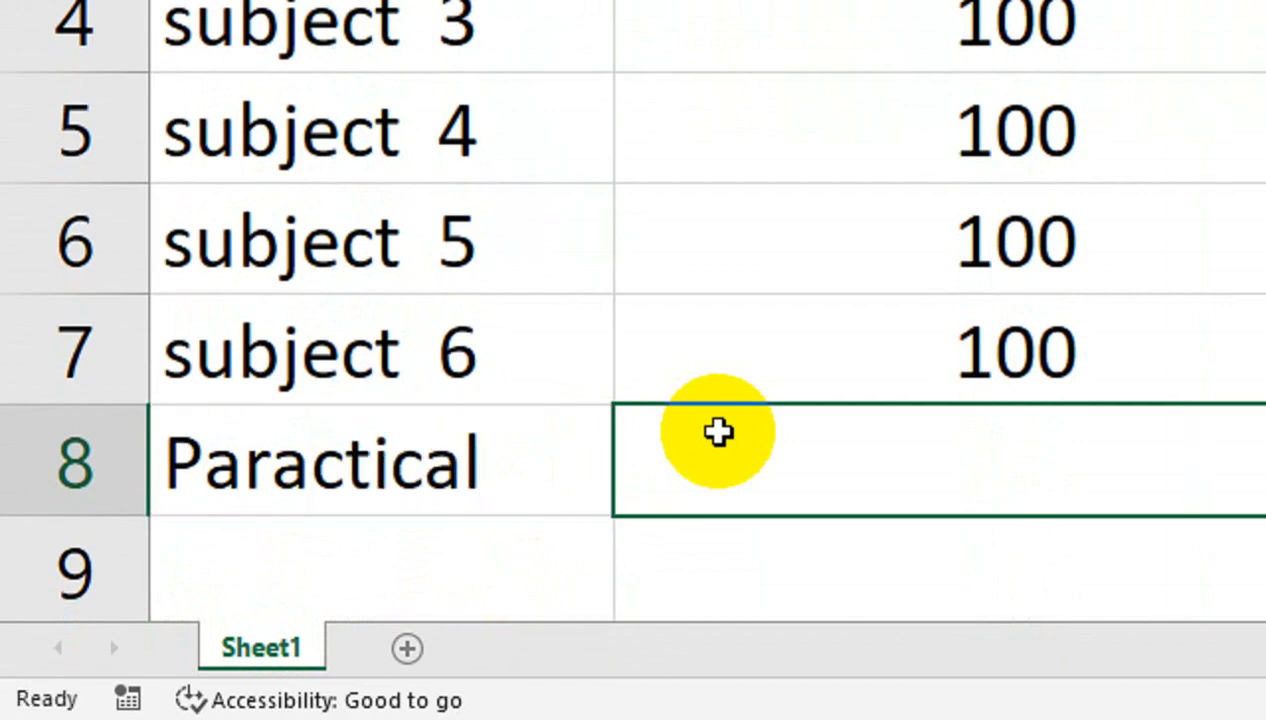
pyautogui.write('25')
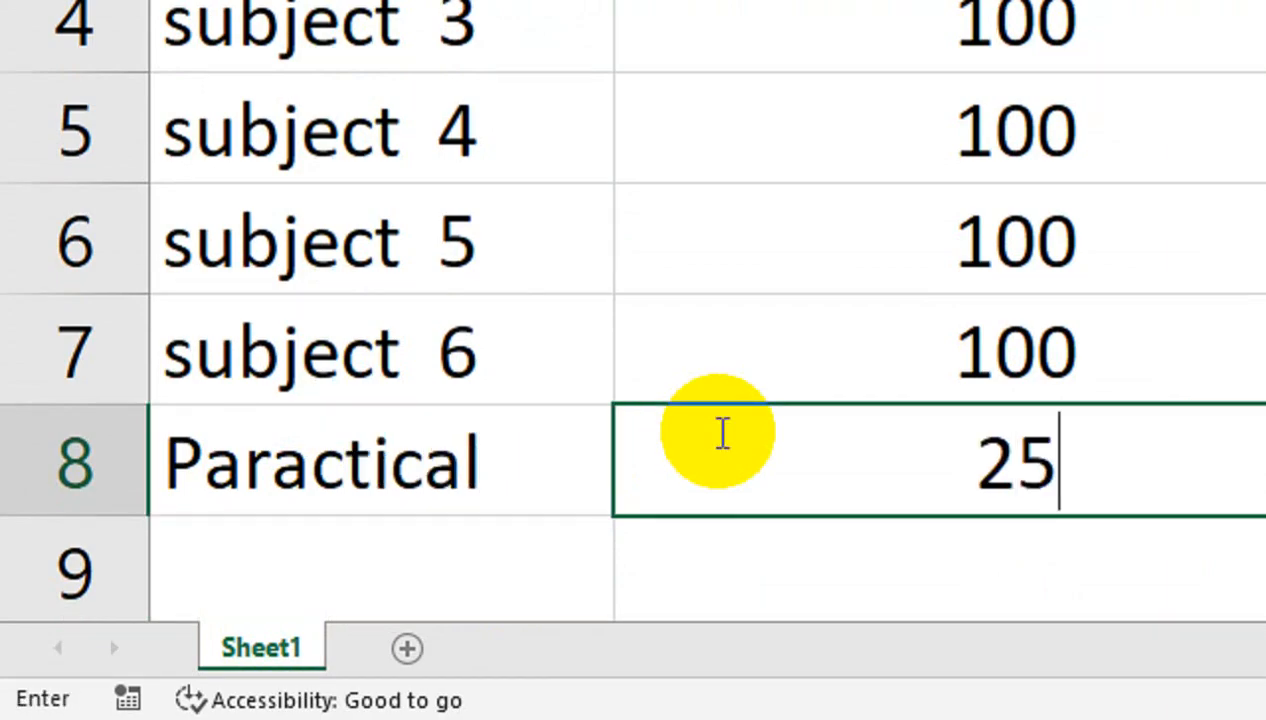
pyautogui.press('Return')
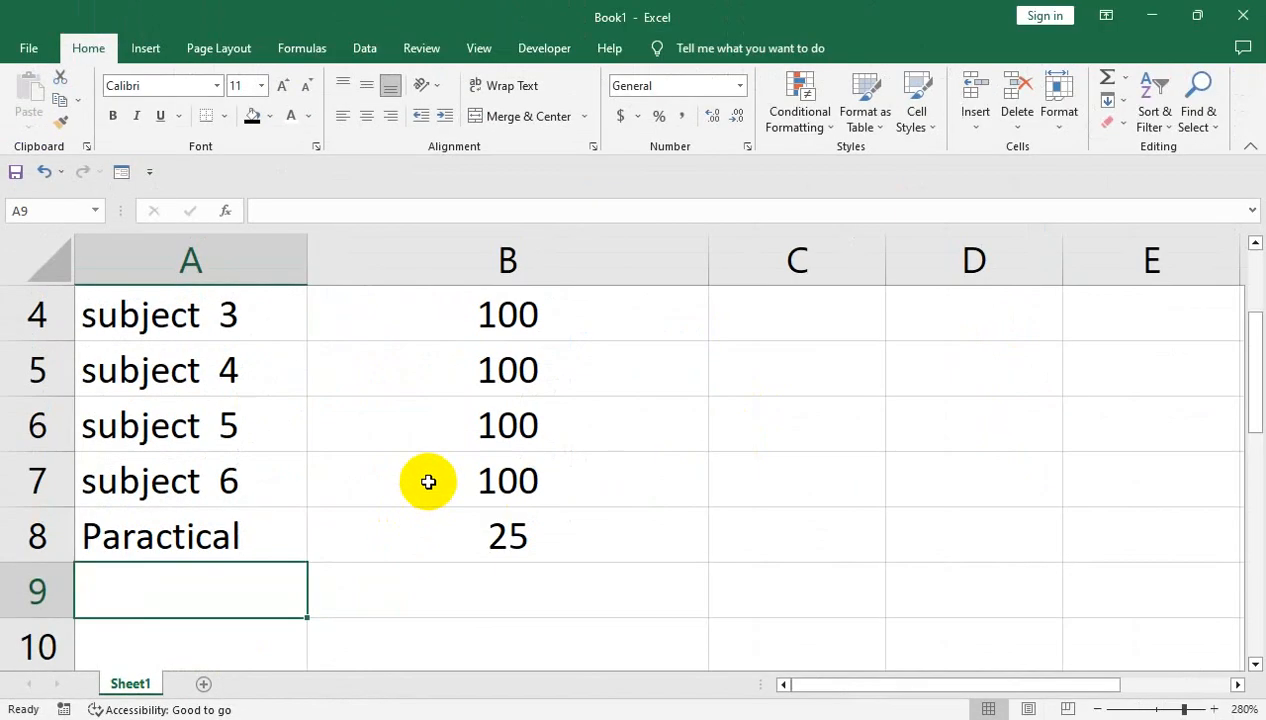
# - Enter the header "Marks Obtained" in C1 and fit column C to its text
pyautogui.moveTo(858, 129); pyautogui.dragTo(452, 271)
pyautogui.click(432, 371)
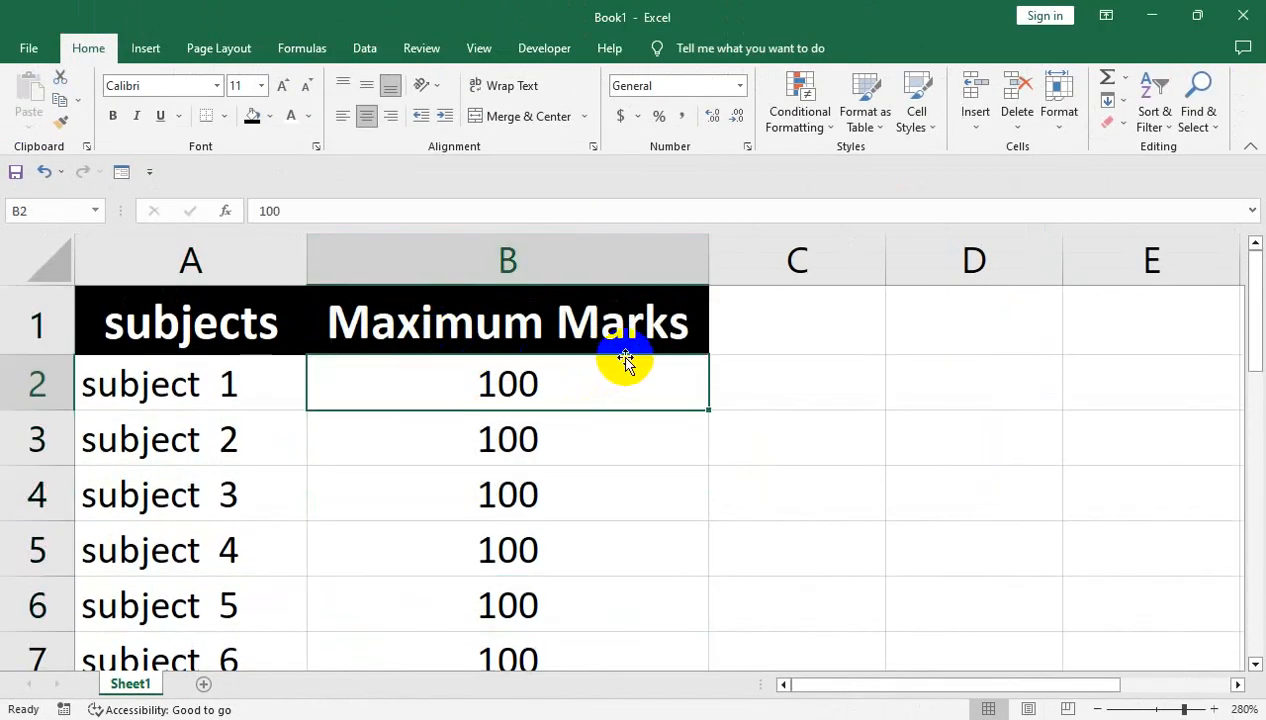
pyautogui.click(714, 327)
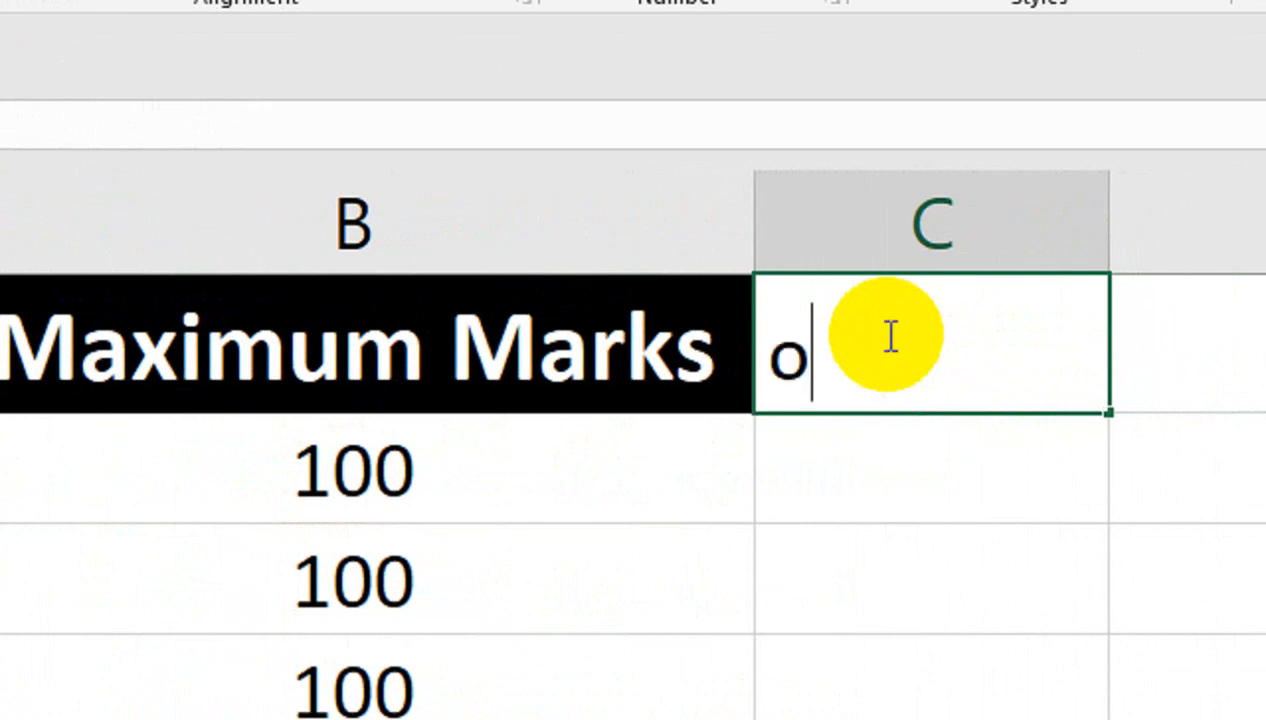
pyautogui.write('O')
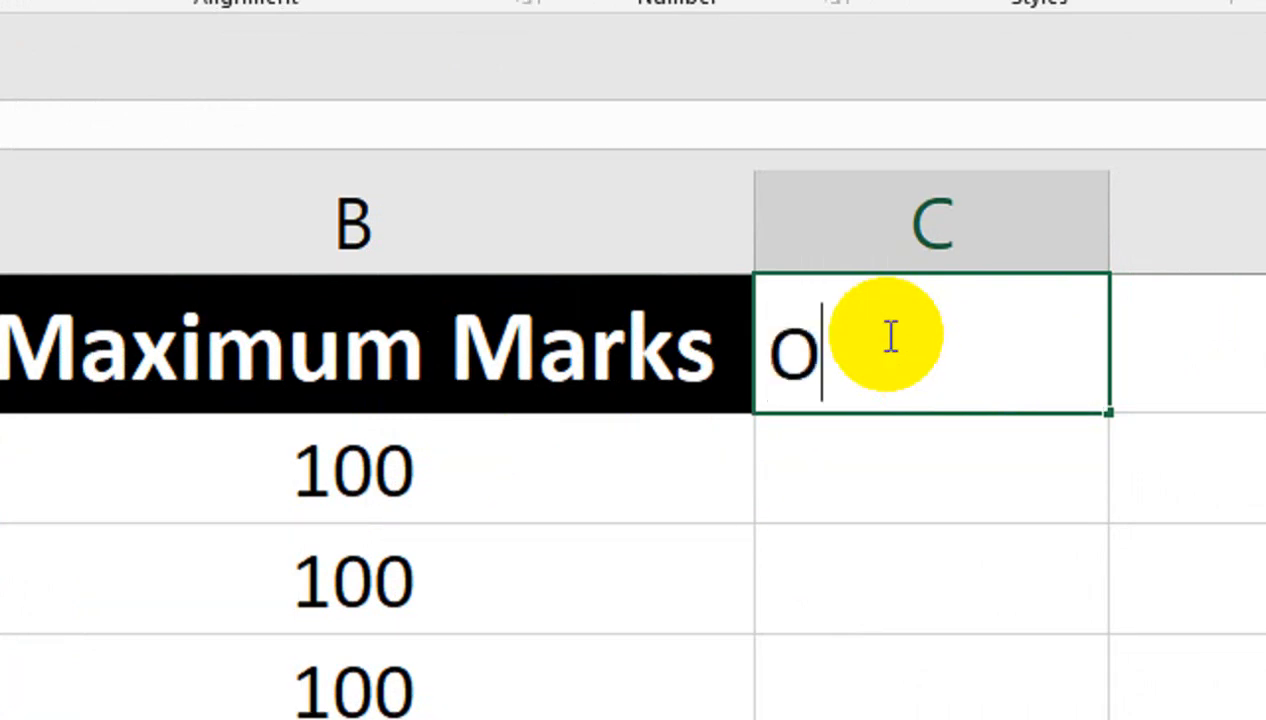
pyautogui.press('BackSpace')
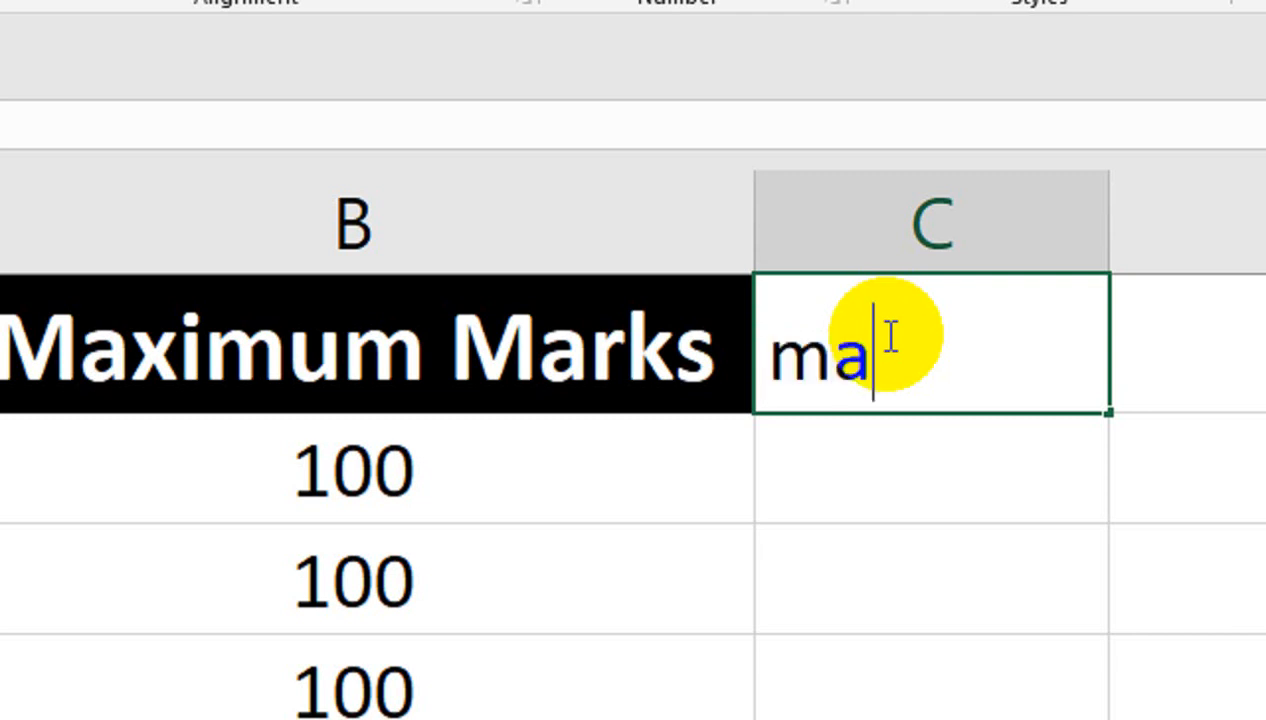
pyautogui.write('Mar')
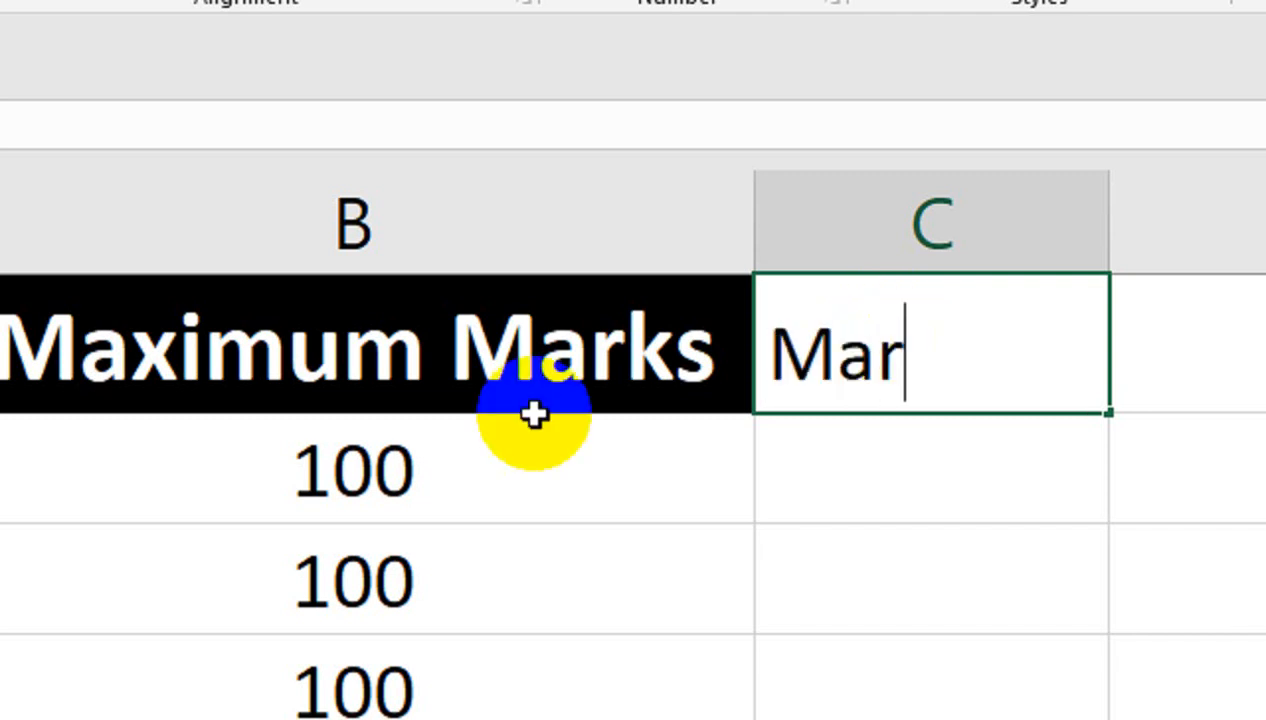
pyautogui.write('ks Obtained')
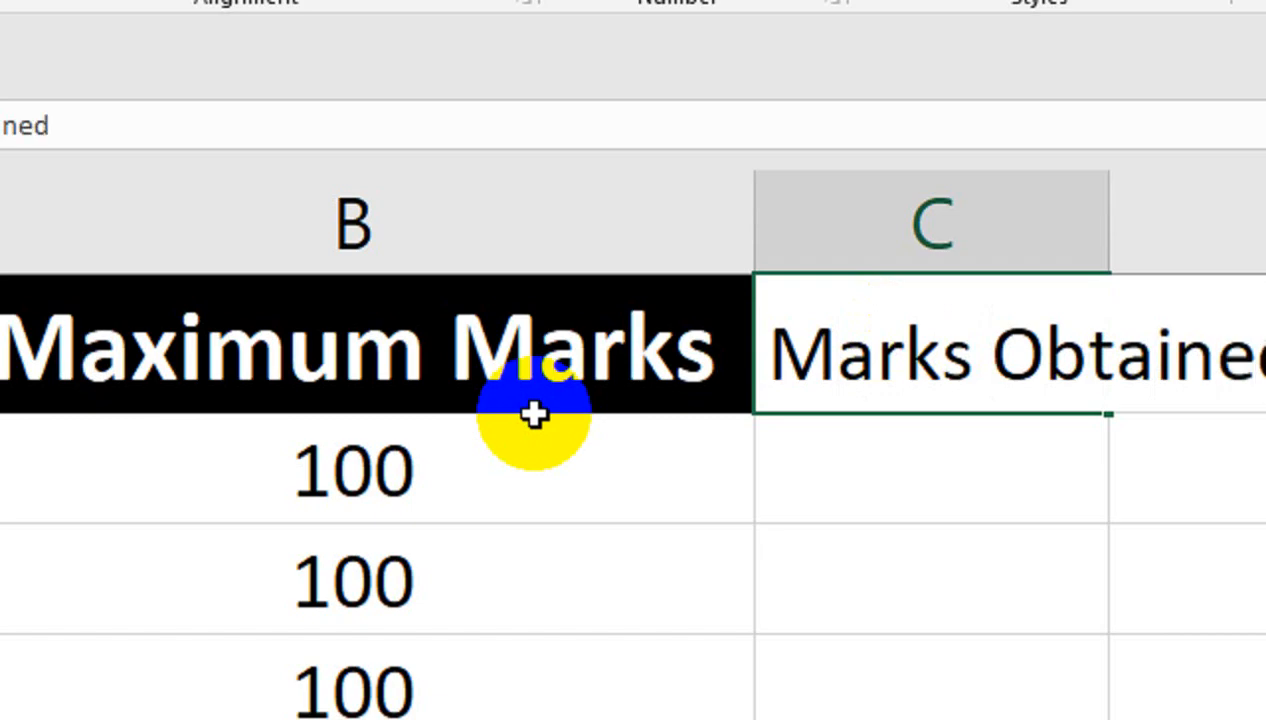
pyautogui.press('Return')
pyautogui.press('Up')
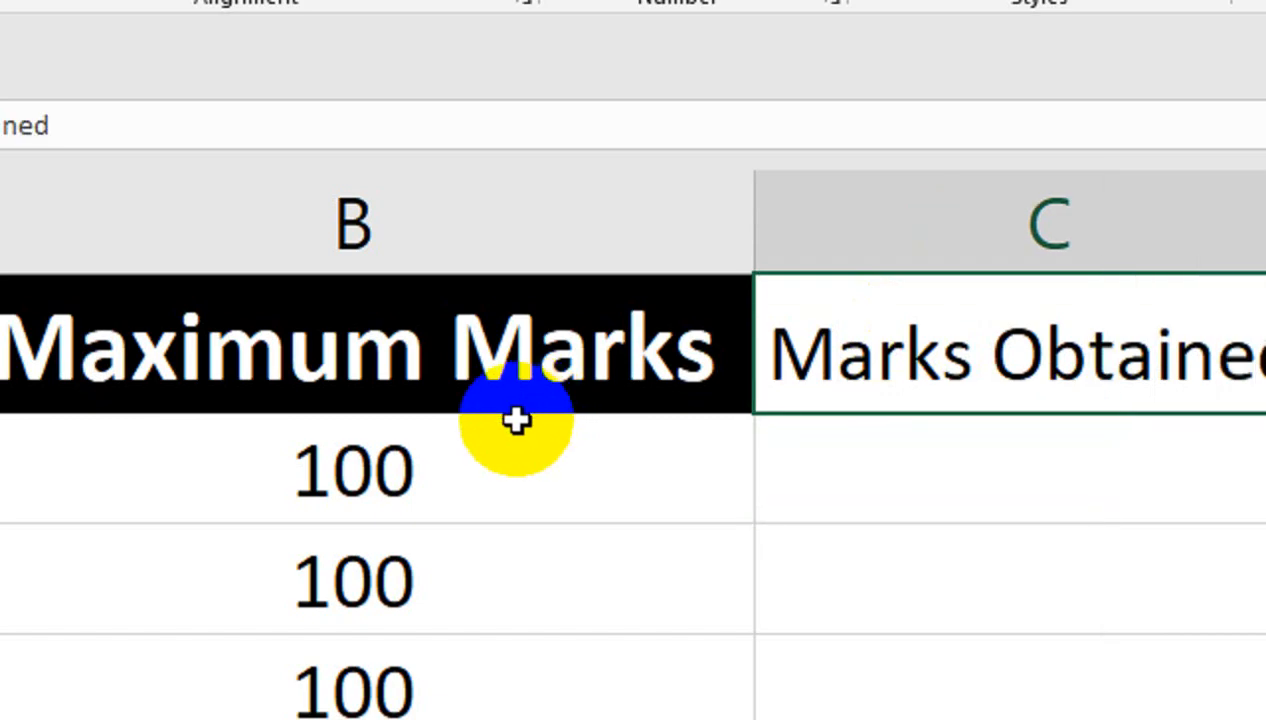
# - Copy the Maximum Marks header's formatting onto the Marks Obtained header and refit column C to the enlarged text
pyautogui.click(565, 362)
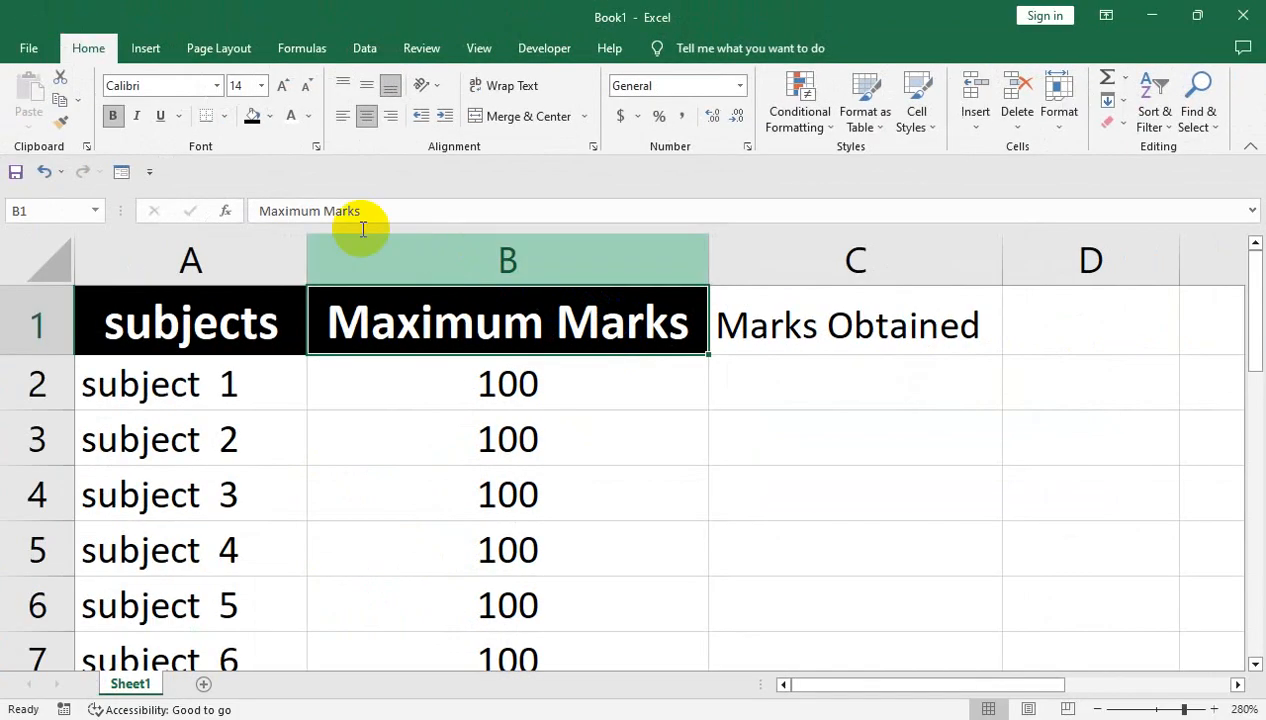
pyautogui.click(60, 120)
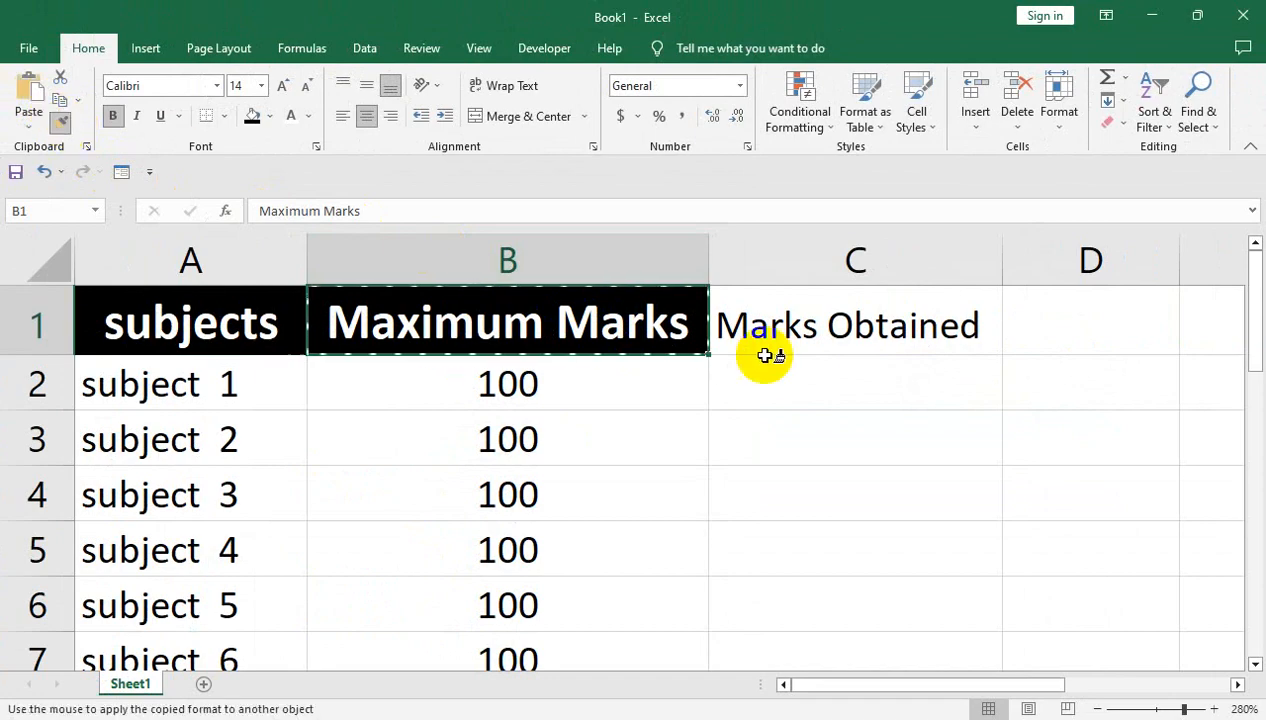
pyautogui.click(771, 348)
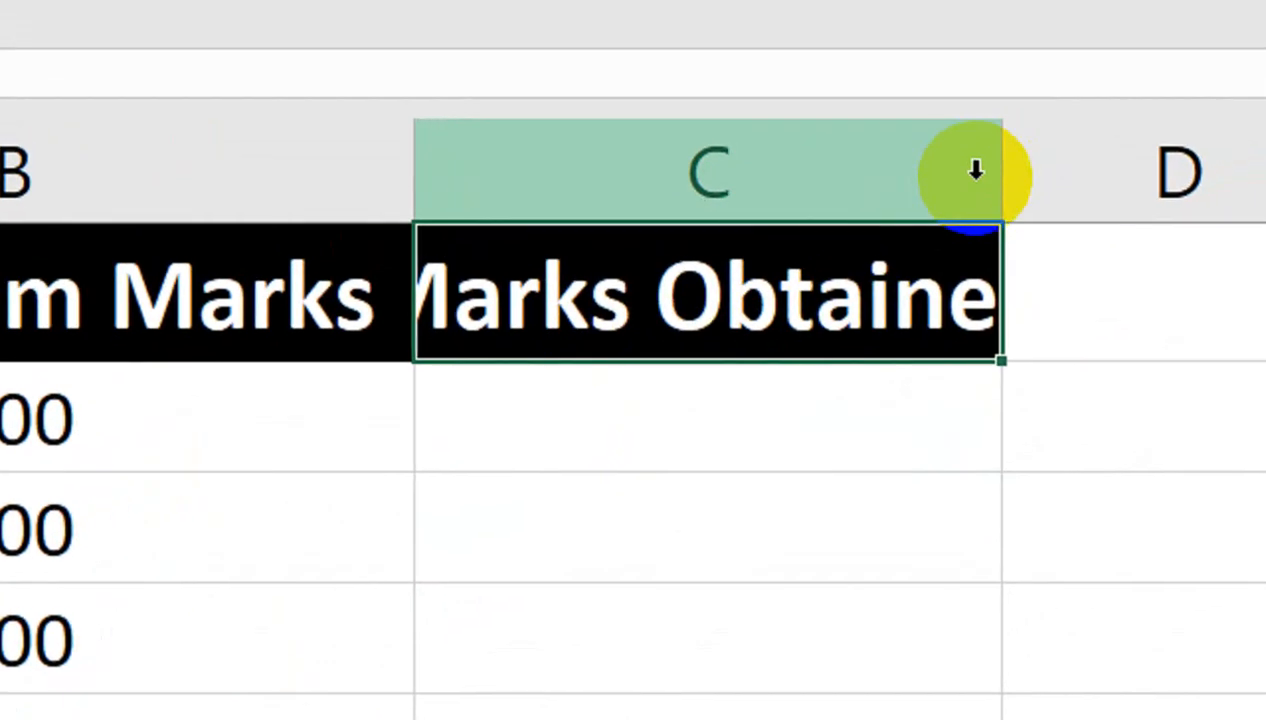
pyautogui.doubleClick(1098, 110)
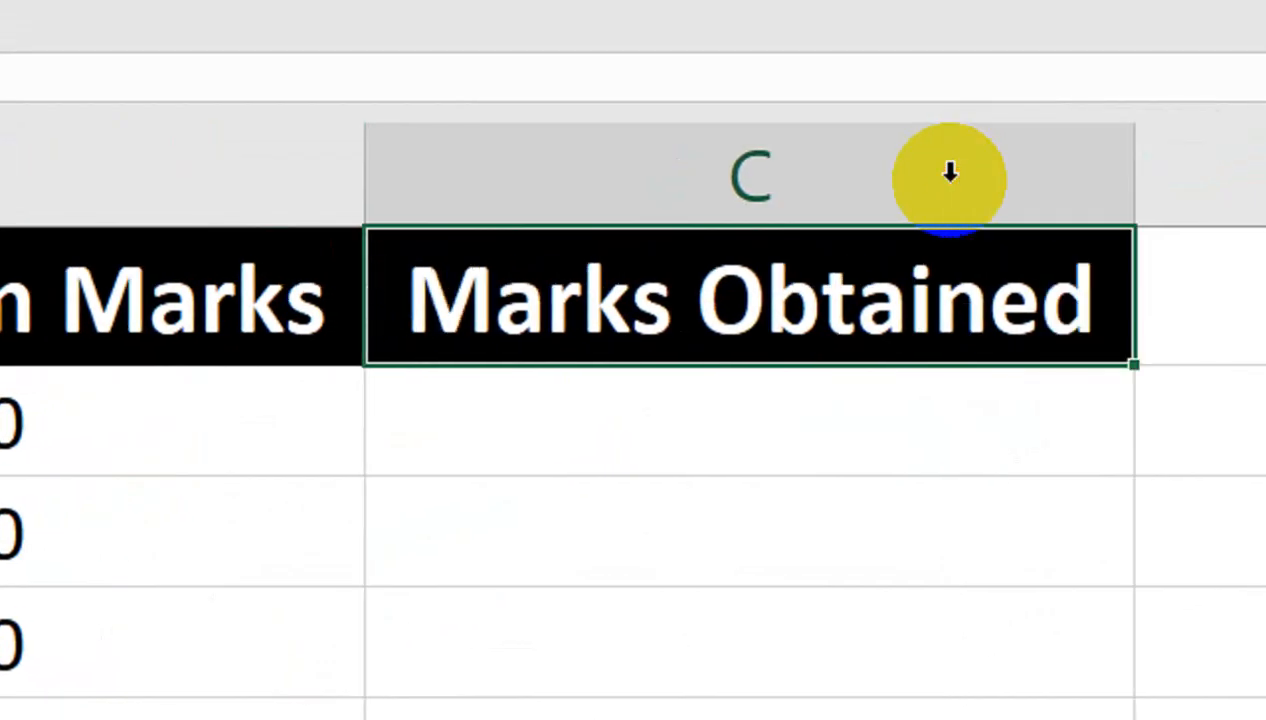
# - Enter the obtained marks 95, 85, 80, 95, 78, 98 and 15 in cells C2 through C8
pyautogui.click(744, 392)
pyautogui.write('9')
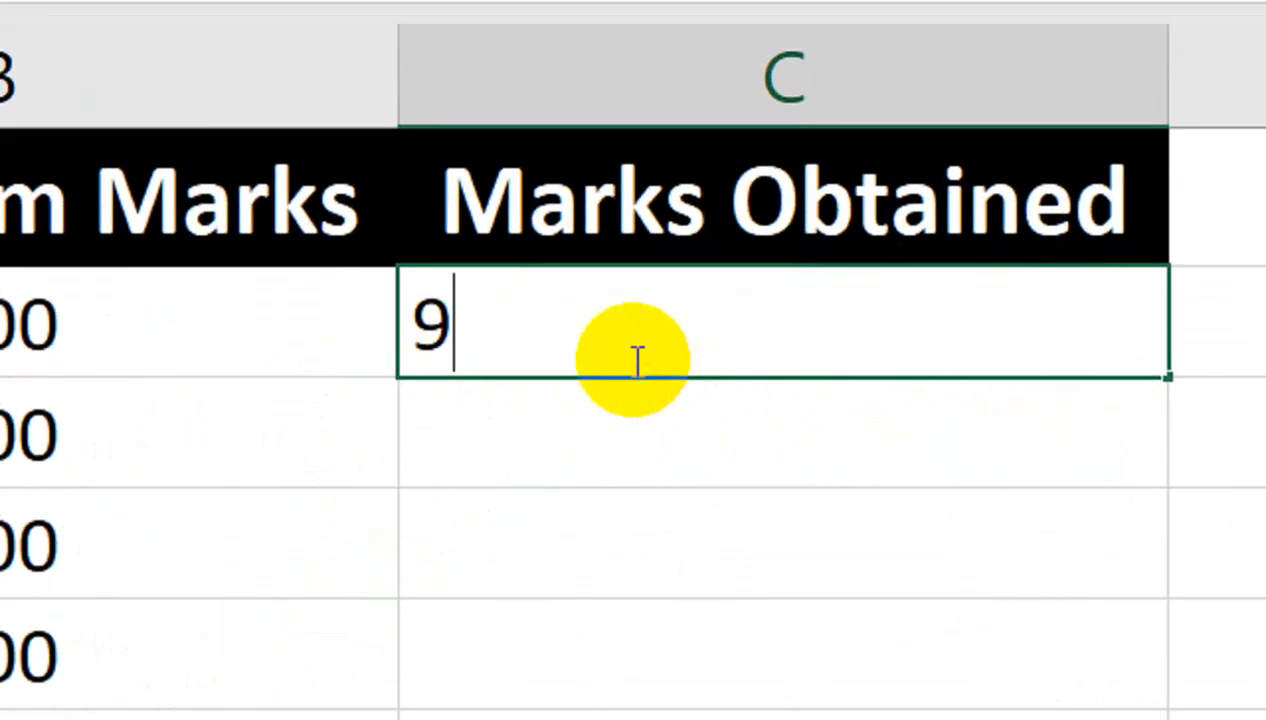
pyautogui.write('5')
pyautogui.press('Return')
pyautogui.write('85')
pyautogui.press('Return')
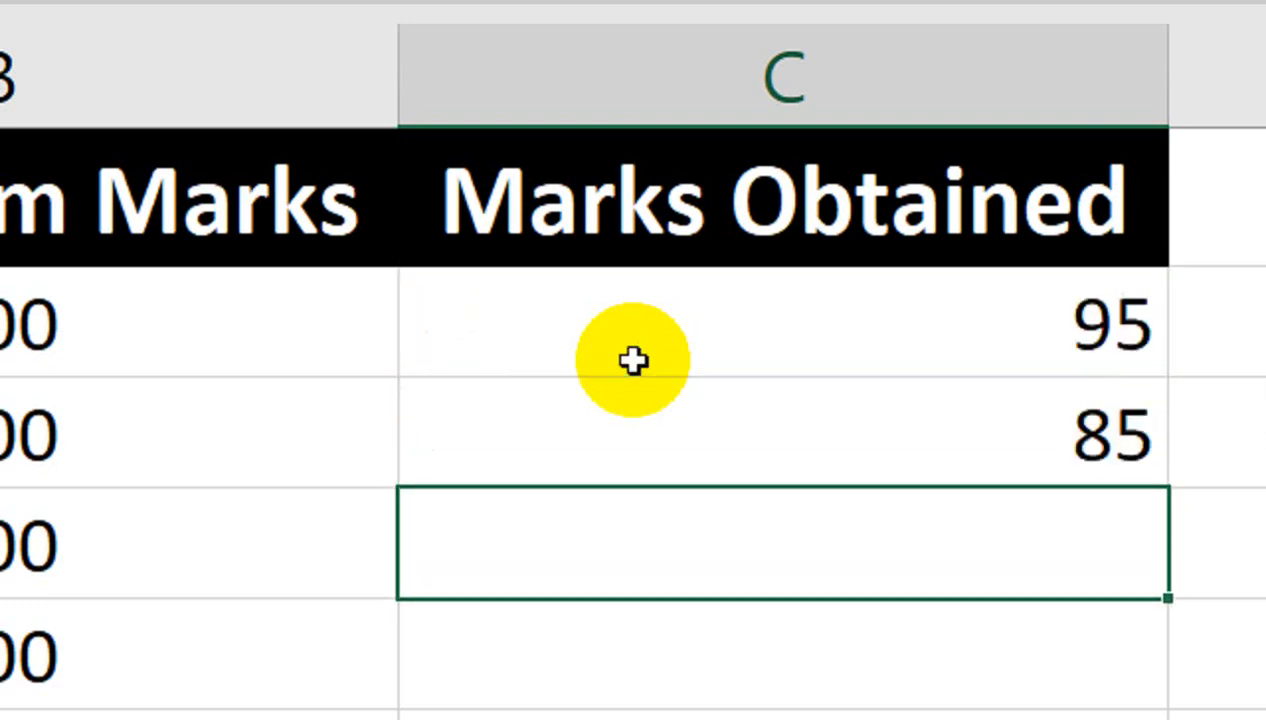
pyautogui.press('Return')
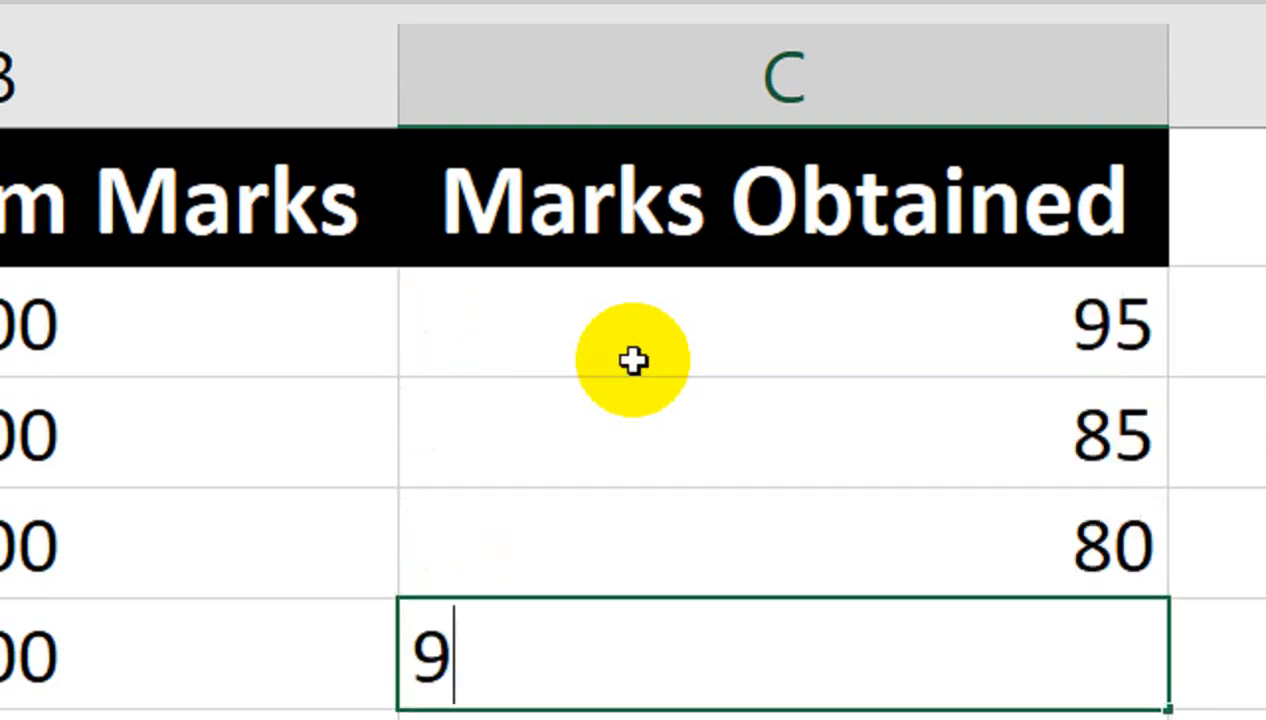
pyautogui.press('Return')
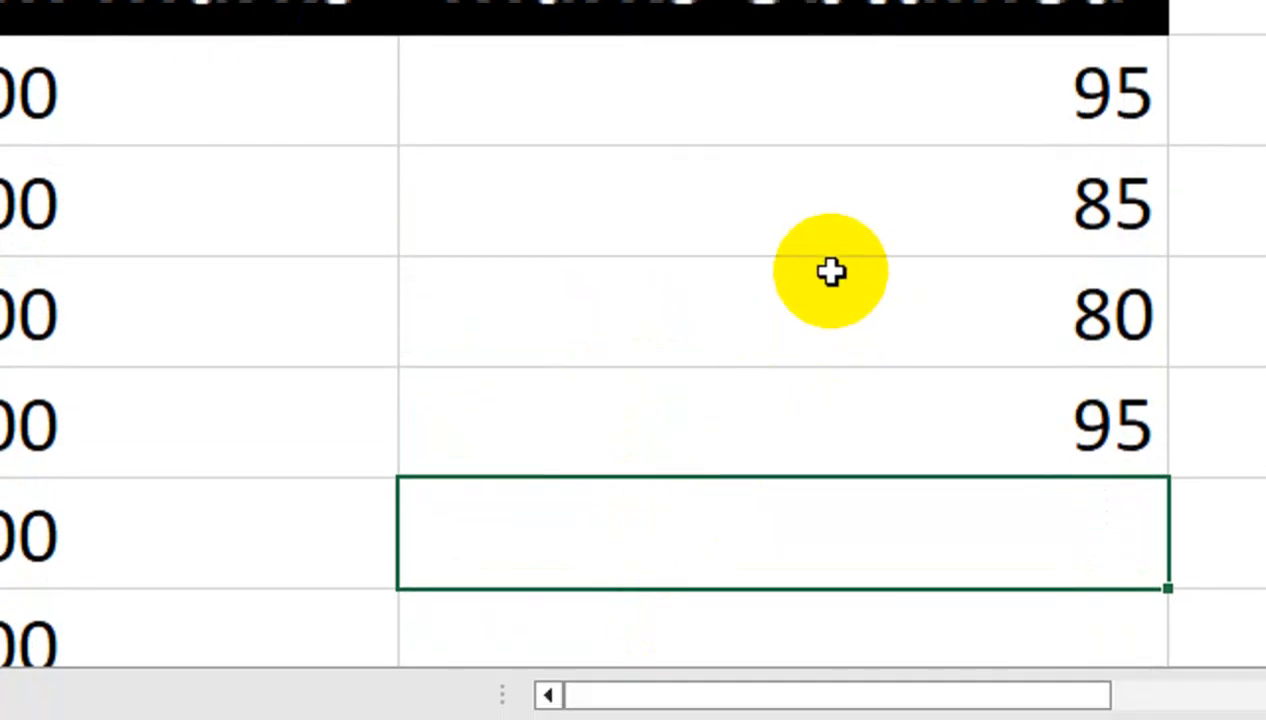
pyautogui.write('78')
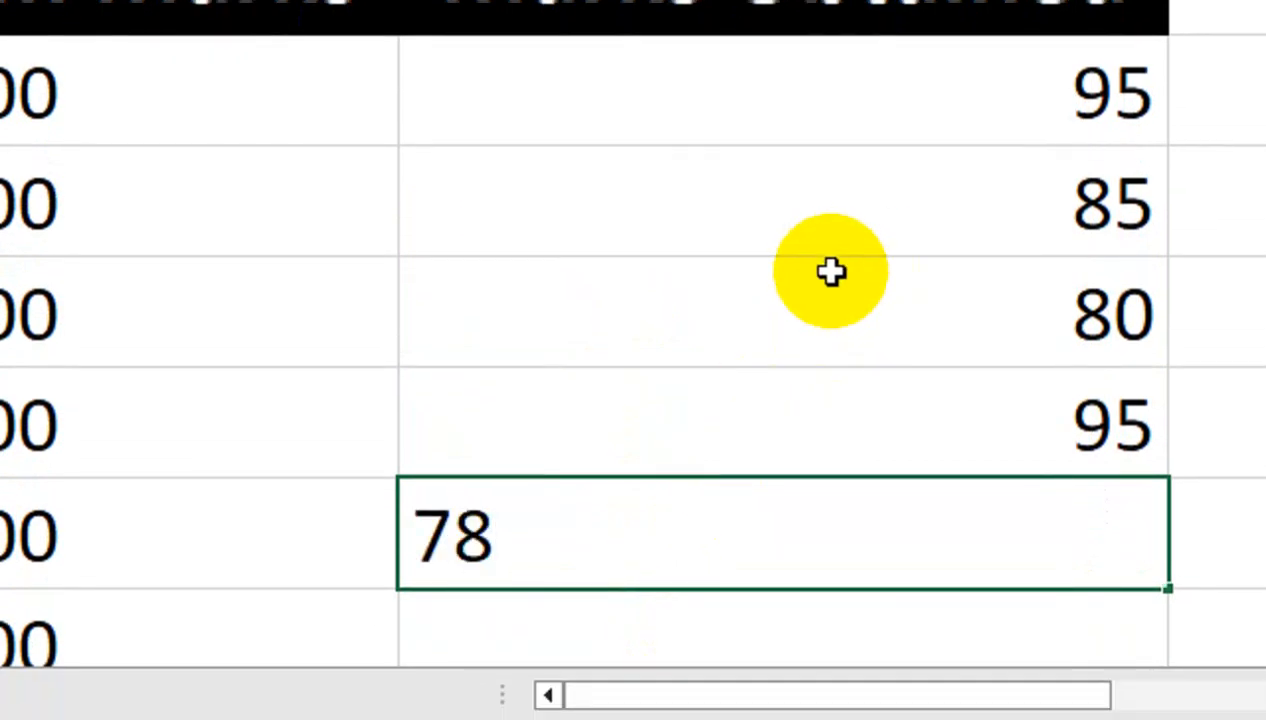
pyautogui.press('Return')
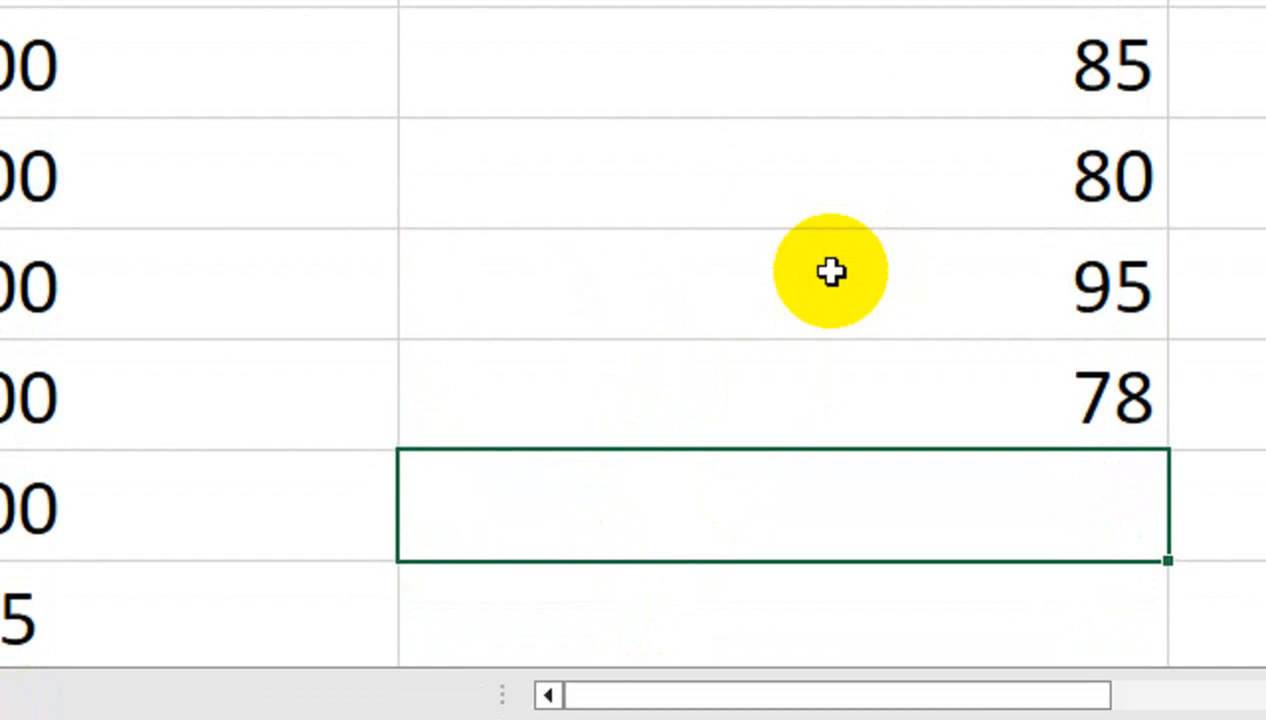
pyautogui.write('98')
pyautogui.press('Return')
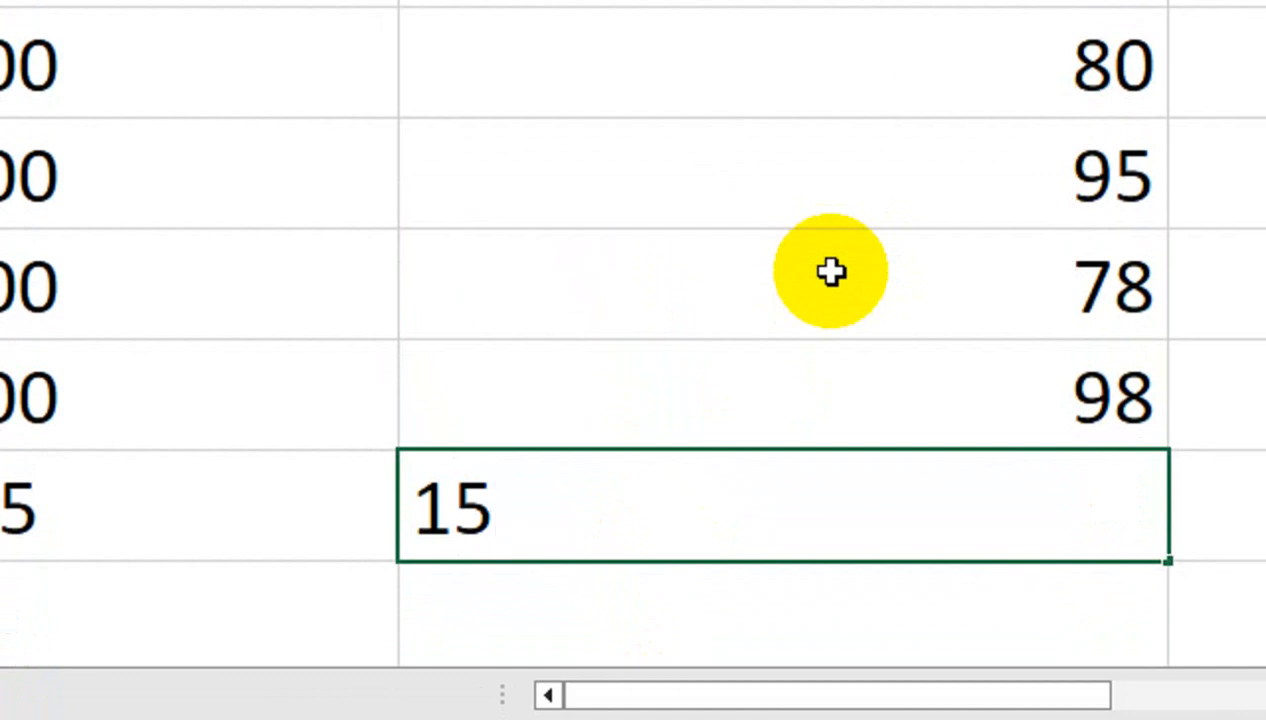
pyautogui.press('Return')
# - Wrap the text of headers B1 and C1, and resize column B and row 1 so Maximum Marks fits on two lines
pyautogui.moveTo(924, 472); pyautogui.dragTo(901, 274)
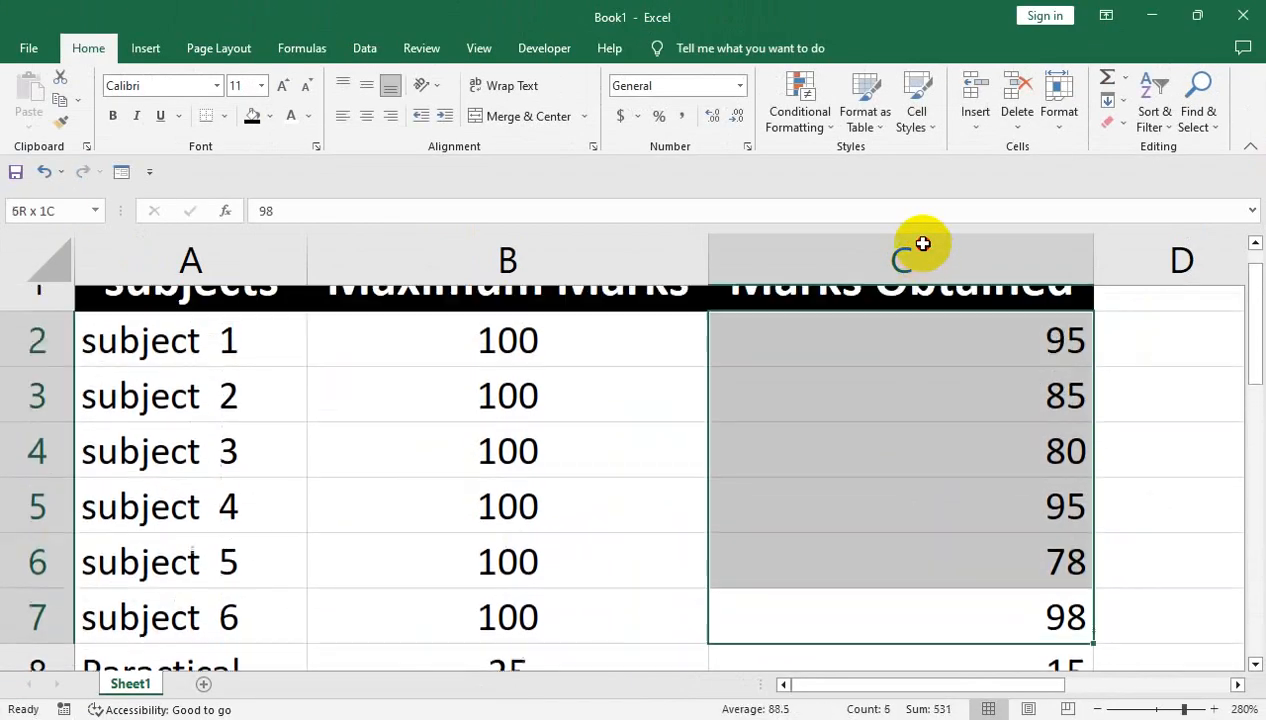
pyautogui.moveTo(1181, 707); pyautogui.dragTo(1167, 707)
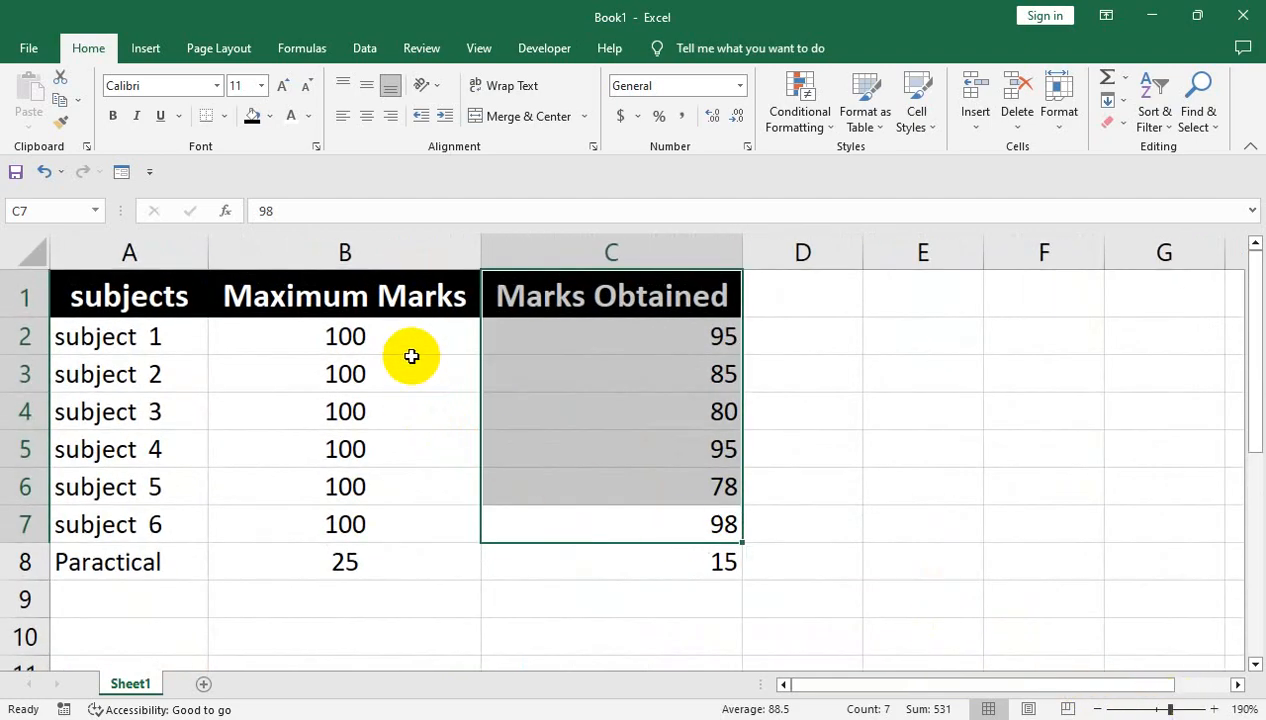
pyautogui.click(474, 303)
pyautogui.moveTo(474, 303); pyautogui.dragTo(486, 297)
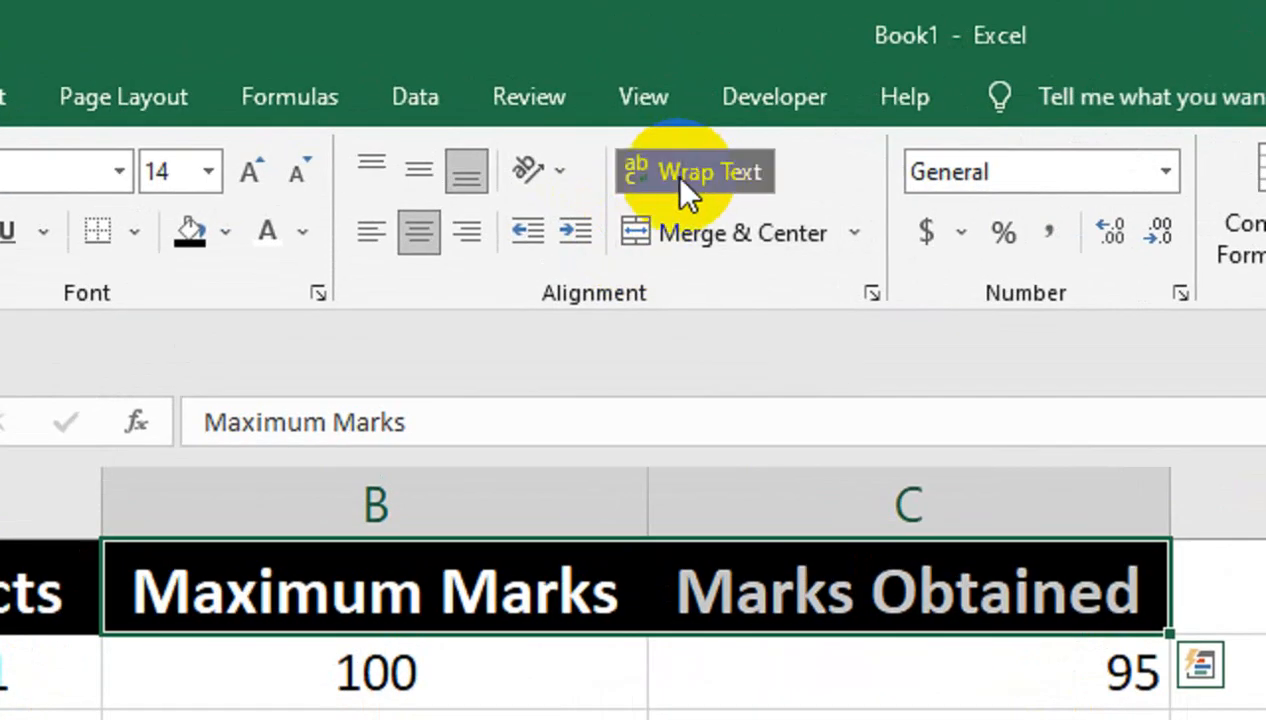
pyautogui.click(510, 87)
pyautogui.moveTo(646, 500); pyautogui.dragTo(508, 534)
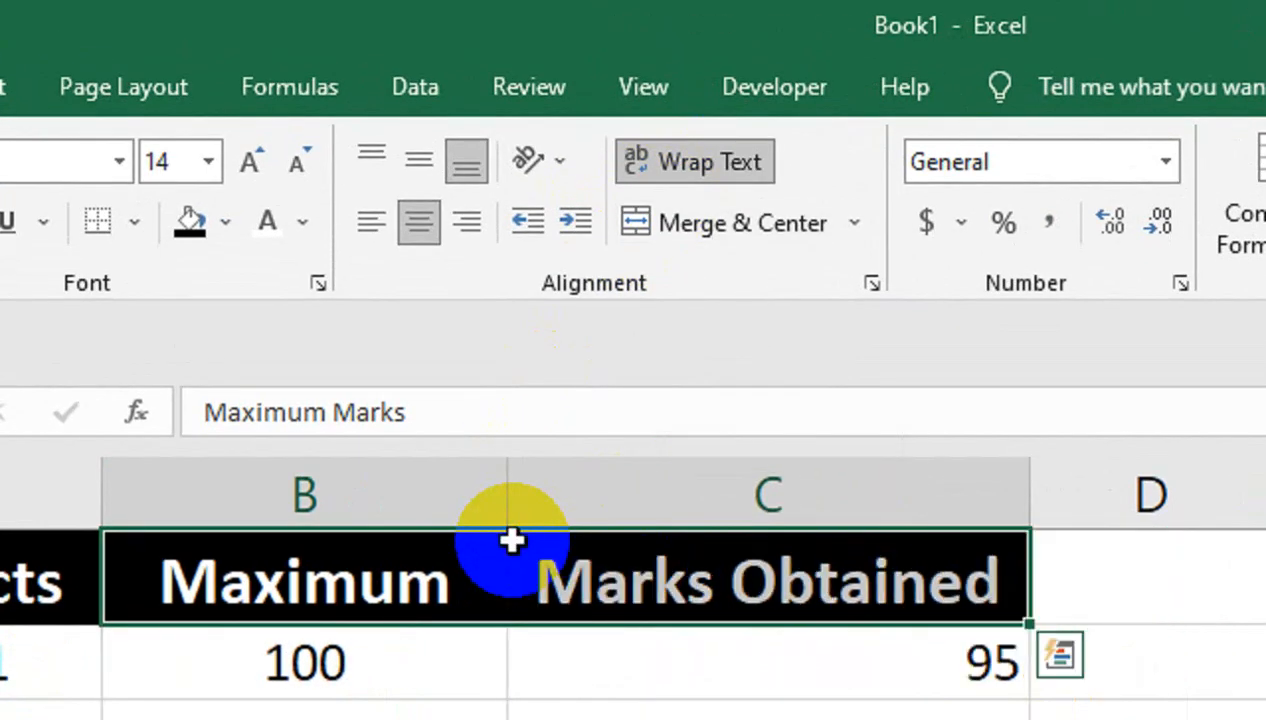
pyautogui.moveTo(92, 551); pyautogui.dragTo(88, 601)
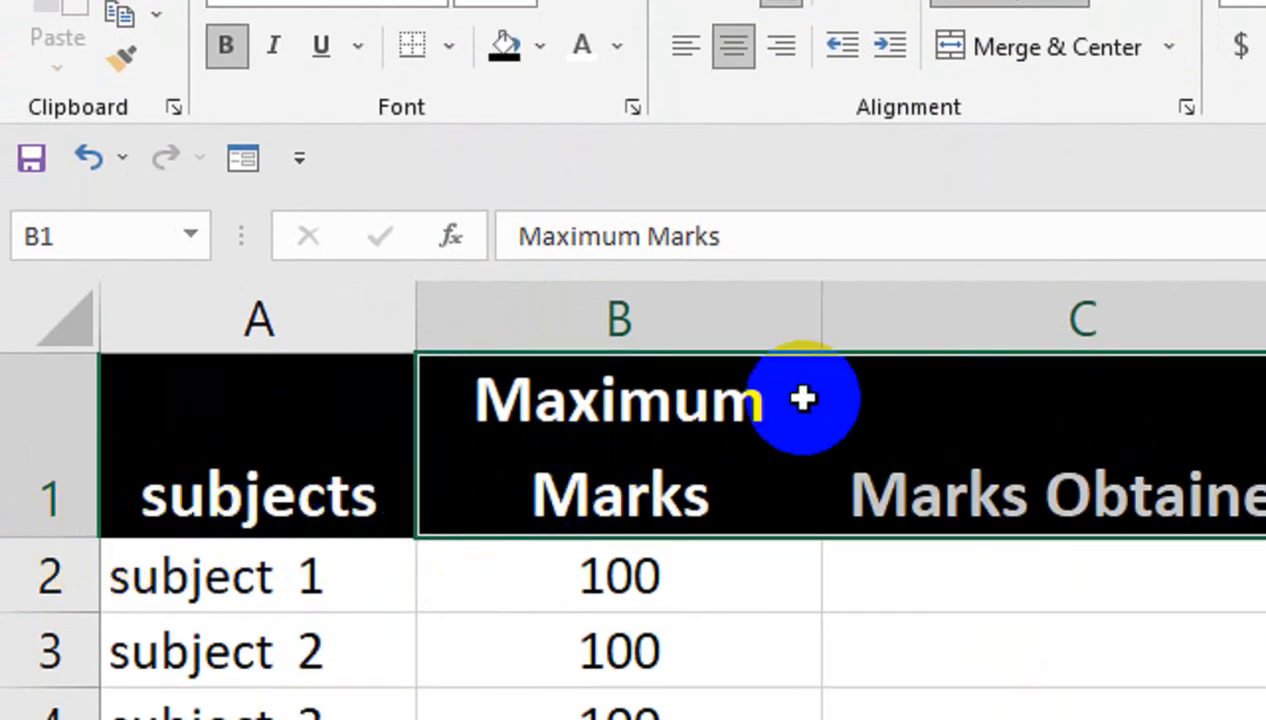
# - Narrow column C so Marks Obtained wraps onto two lines, and tighten columns B and A around their headers
pyautogui.click(990, 487)
pyautogui.moveTo(980, 317); pyautogui.dragTo(741, 333)
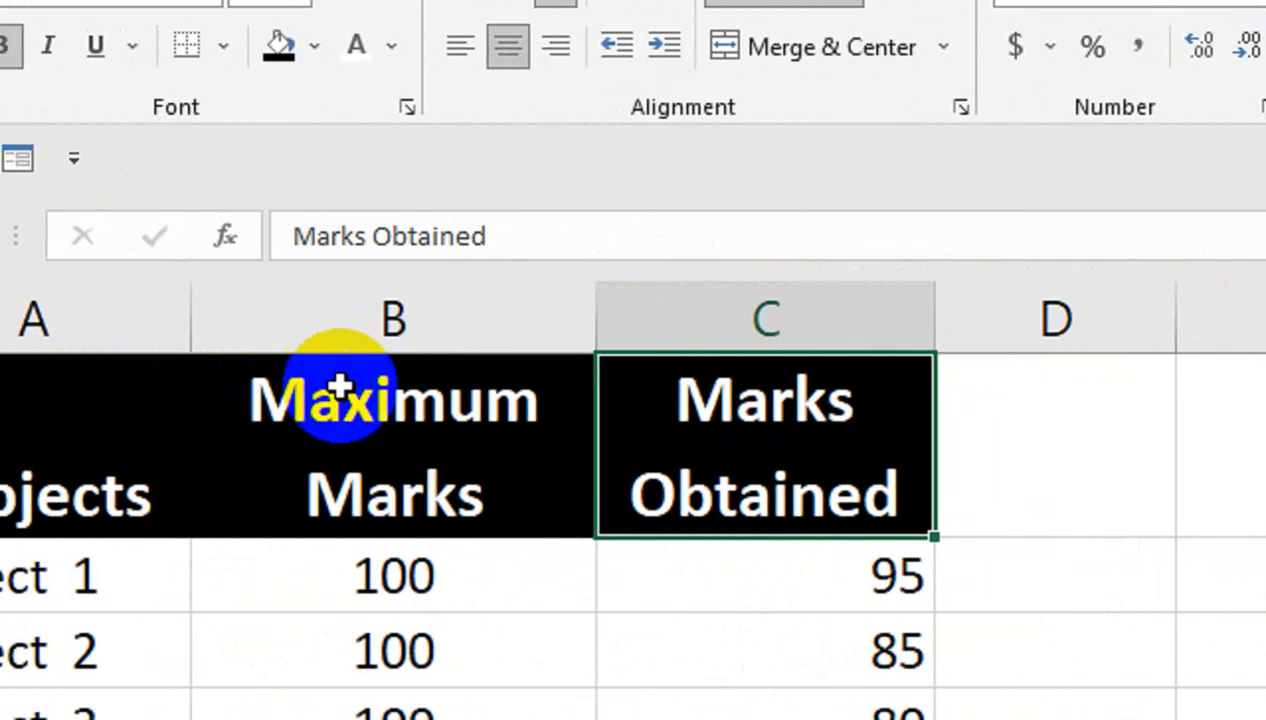
pyautogui.moveTo(401, 339); pyautogui.dragTo(343, 340)
pyautogui.moveTo(536, 340); pyautogui.dragTo(536, 340)
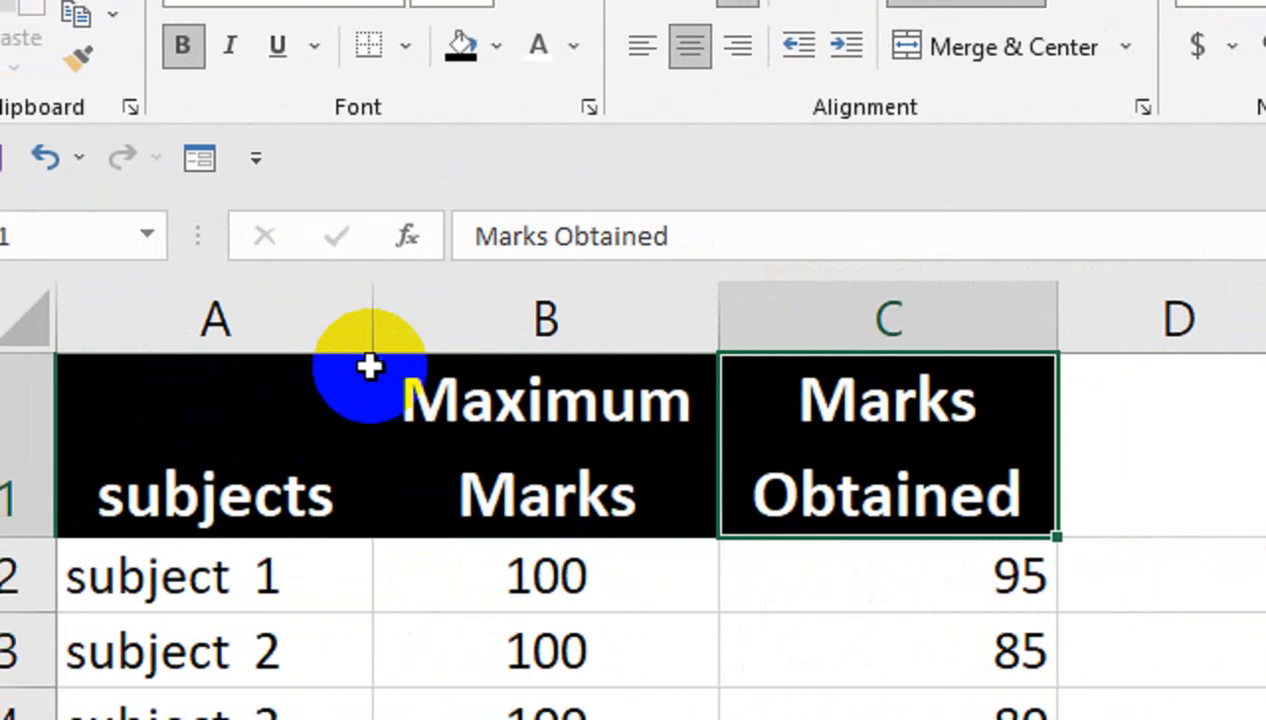
pyautogui.moveTo(188, 330); pyautogui.dragTo(166, 332)
# - Middle-align the subjects header vertically and center the contents of column C horizontally
pyautogui.click(290, 424)
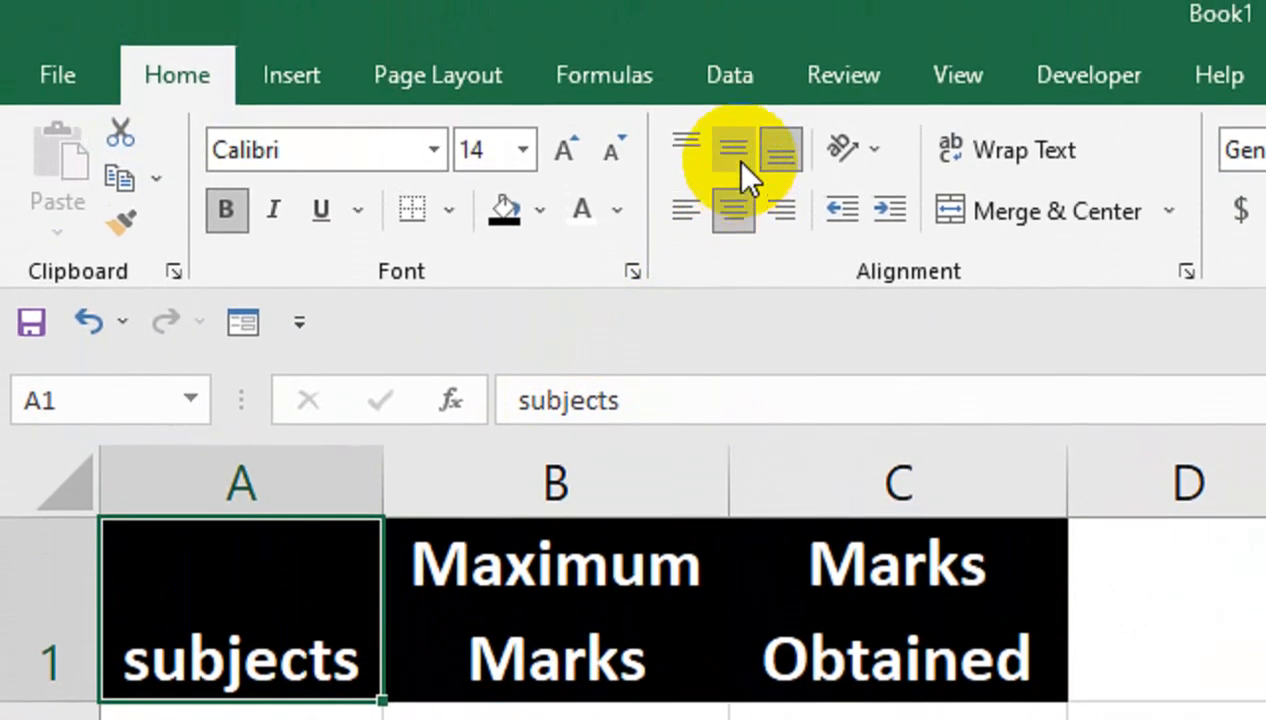
pyautogui.click(740, 160)
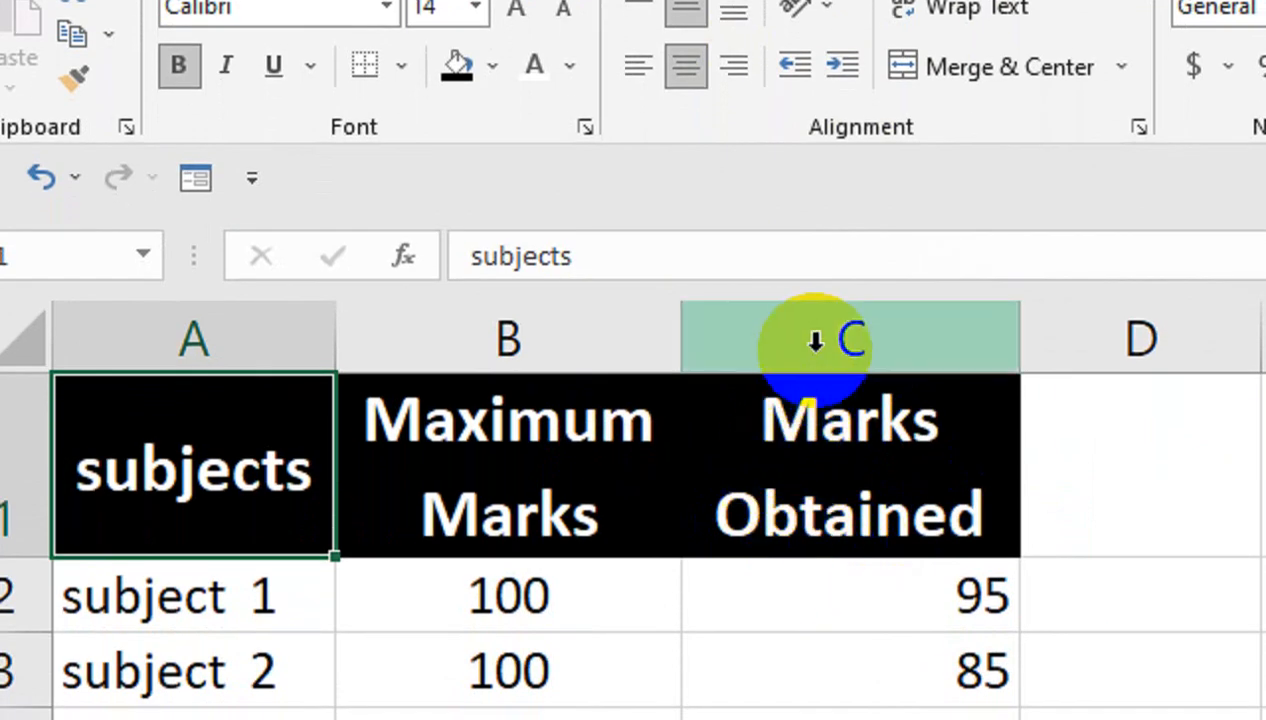
pyautogui.click(815, 342)
pyautogui.click(688, 67)
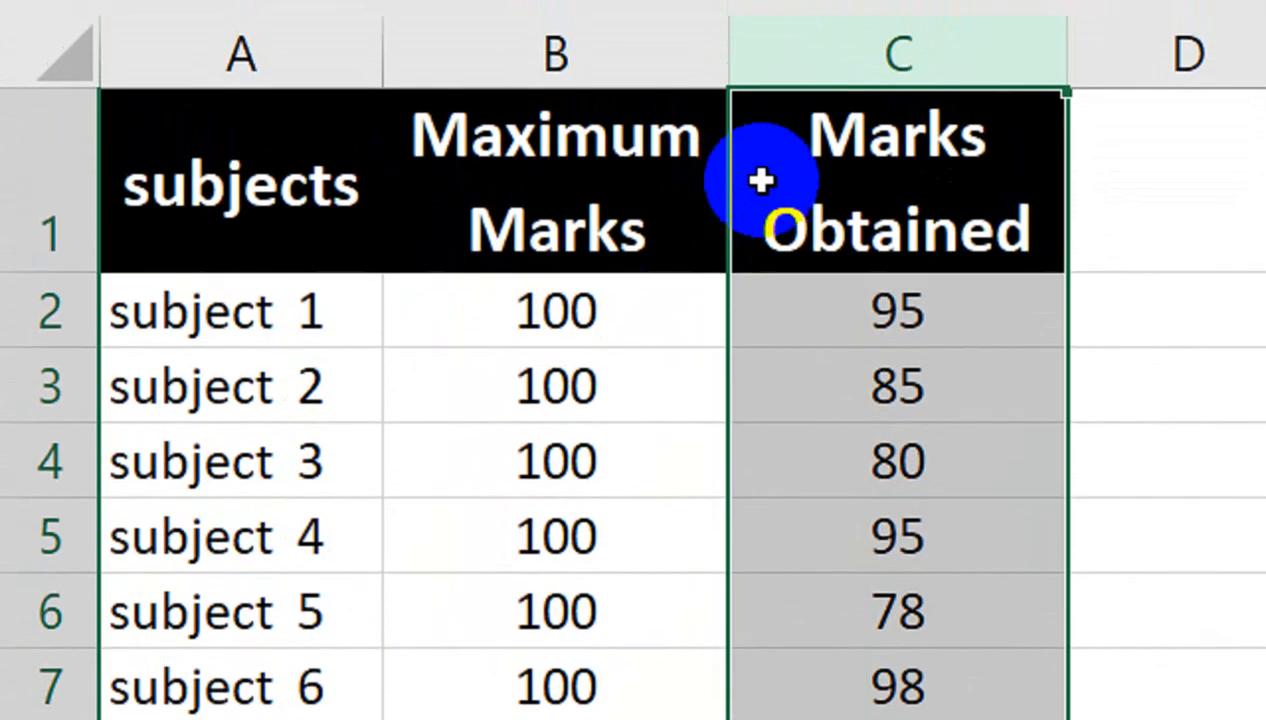
pyautogui.click(778, 61)
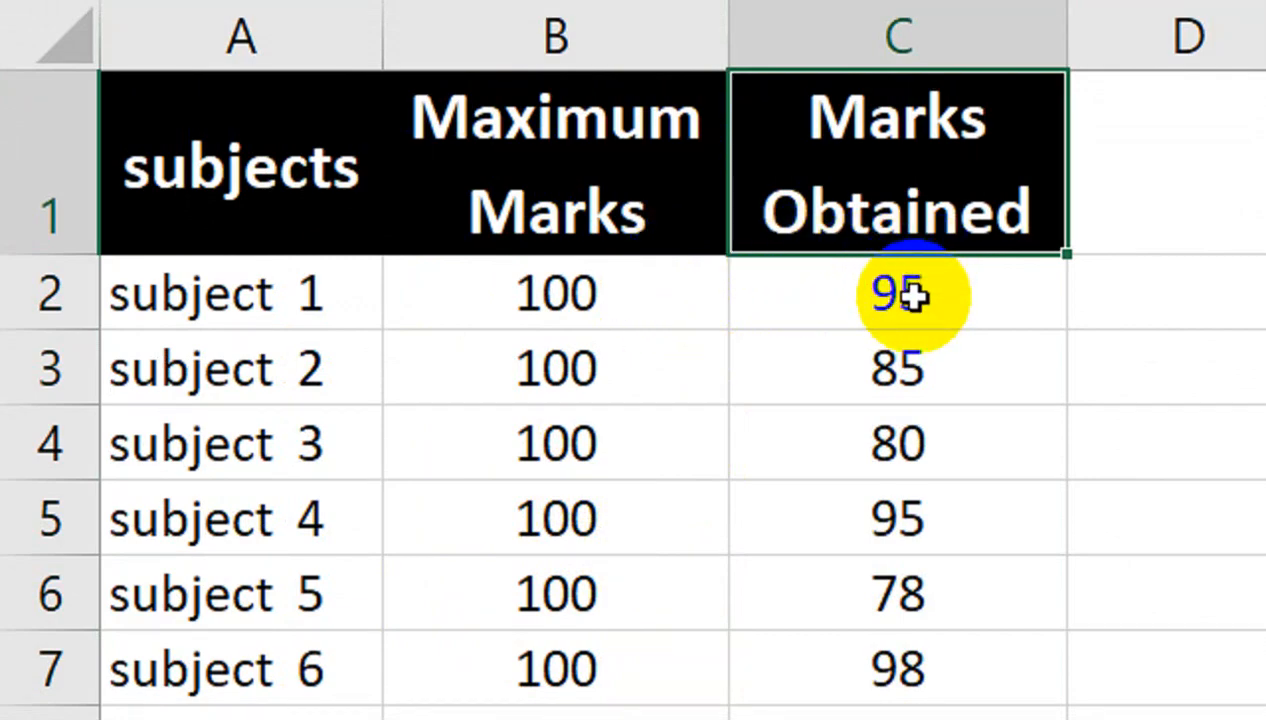
# - Enter the header "Percentage" in cell D1
pyautogui.click(1110, 200)
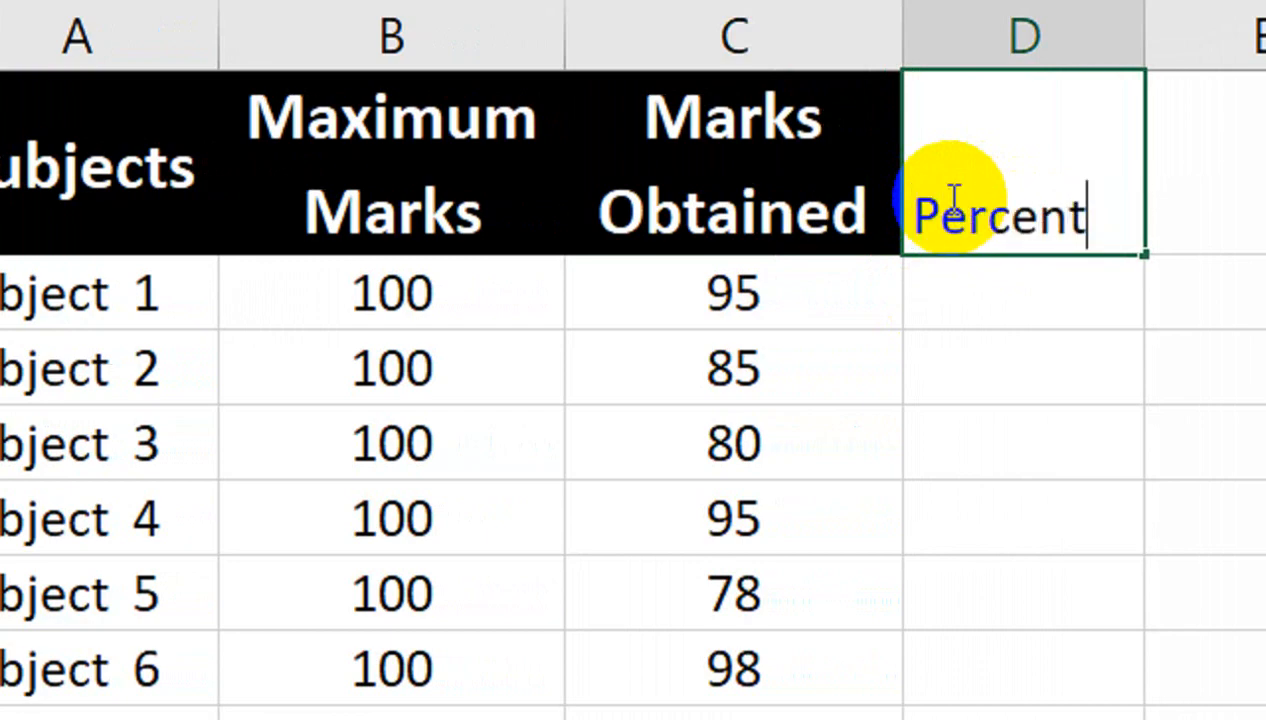
pyautogui.press('Return')
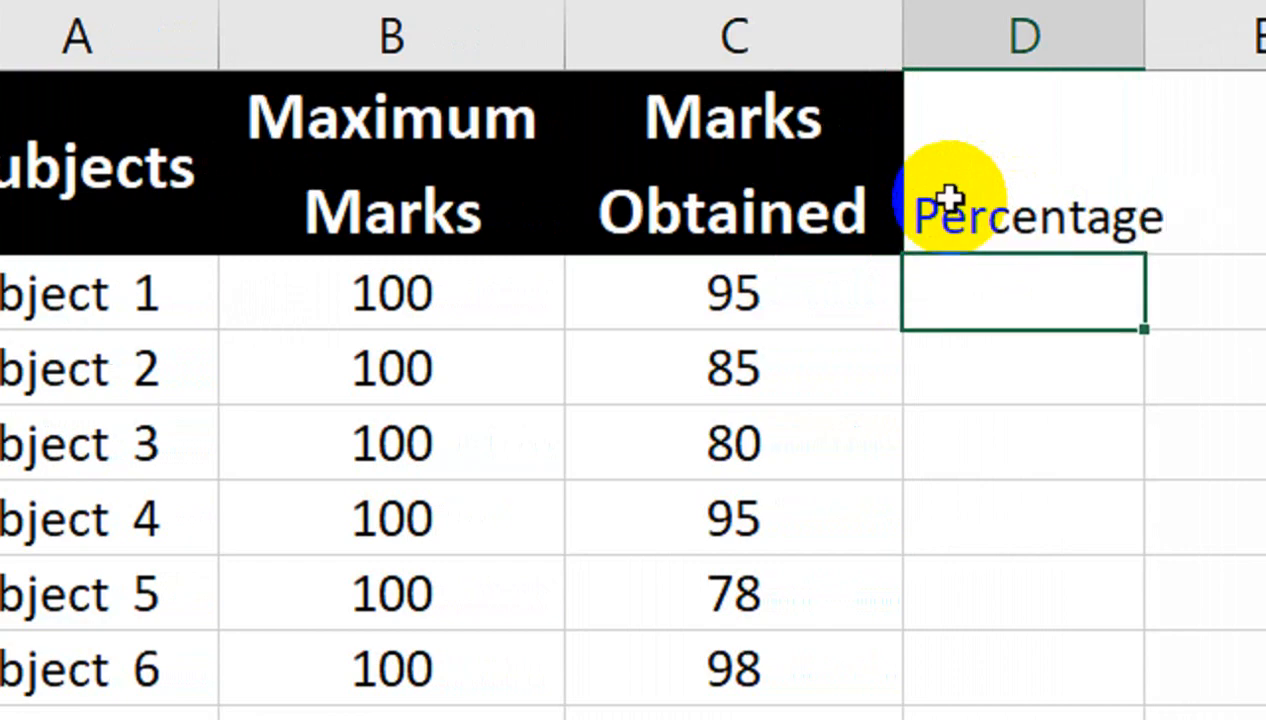
pyautogui.click(953, 195)
pyautogui.click(743, 182)
pyautogui.click(134, 182)
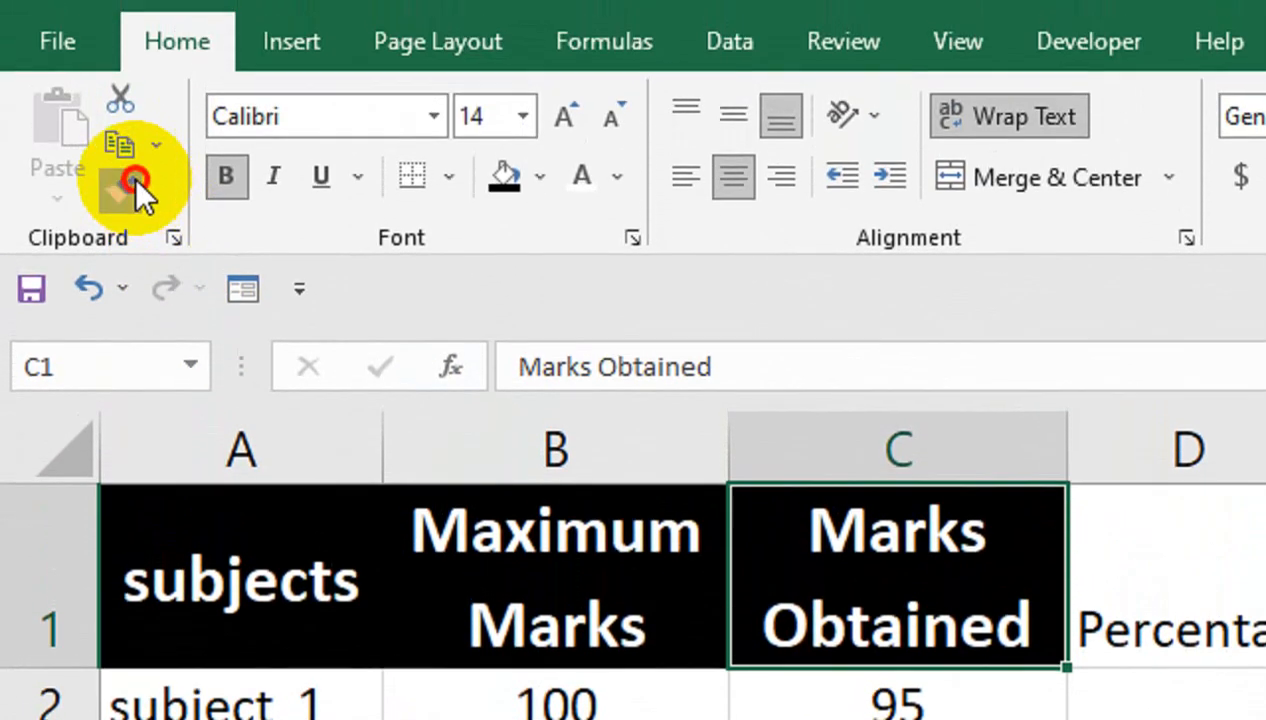
pyautogui.click(935, 230)
pyautogui.hotkey('ctrl', 'z')
# - Copy the Marks Obtained header's formatting onto the Percentage header in D1 and fit column D to its text
pyautogui.click(733, 578)
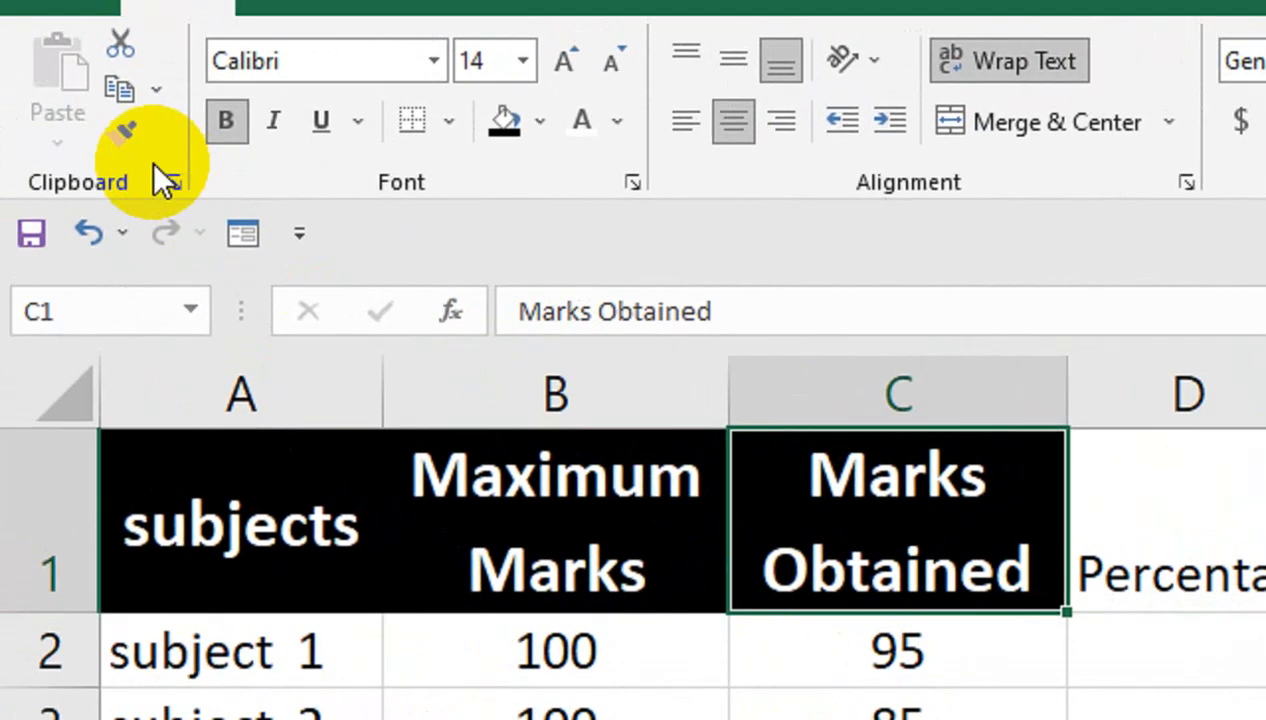
pyautogui.click(130, 133)
pyautogui.click(1078, 528)
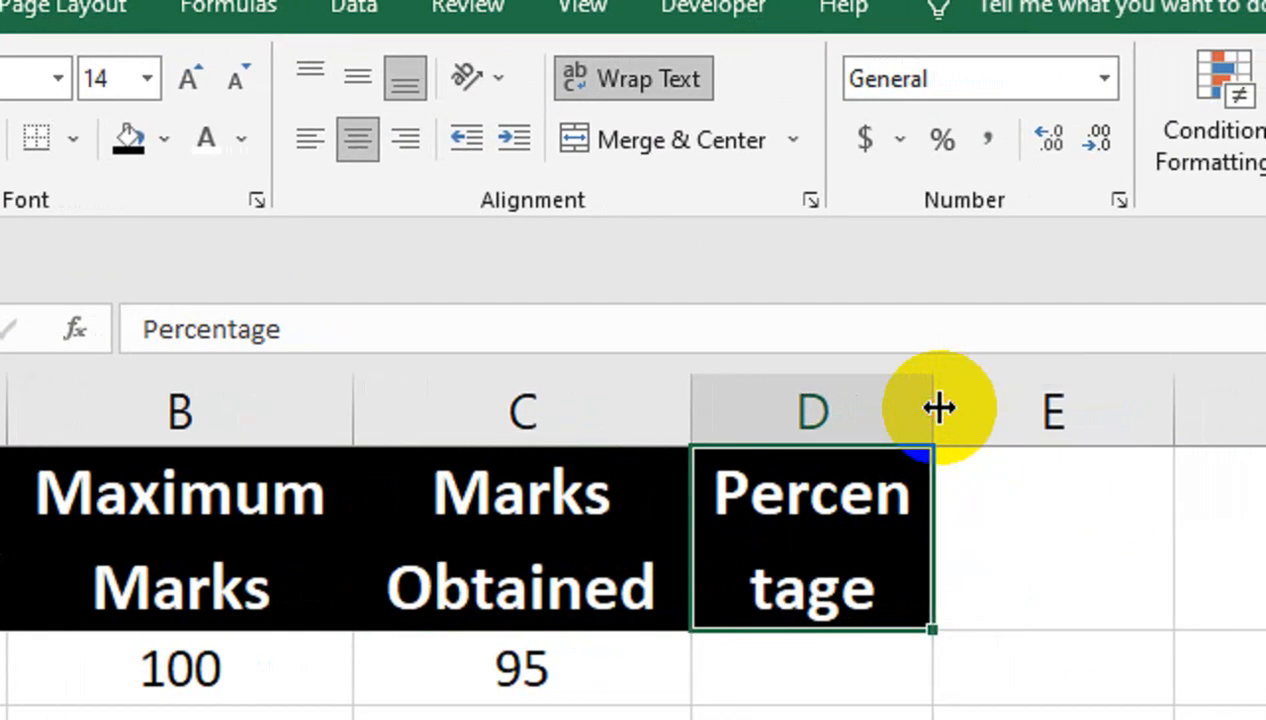
pyautogui.doubleClick(997, 412)
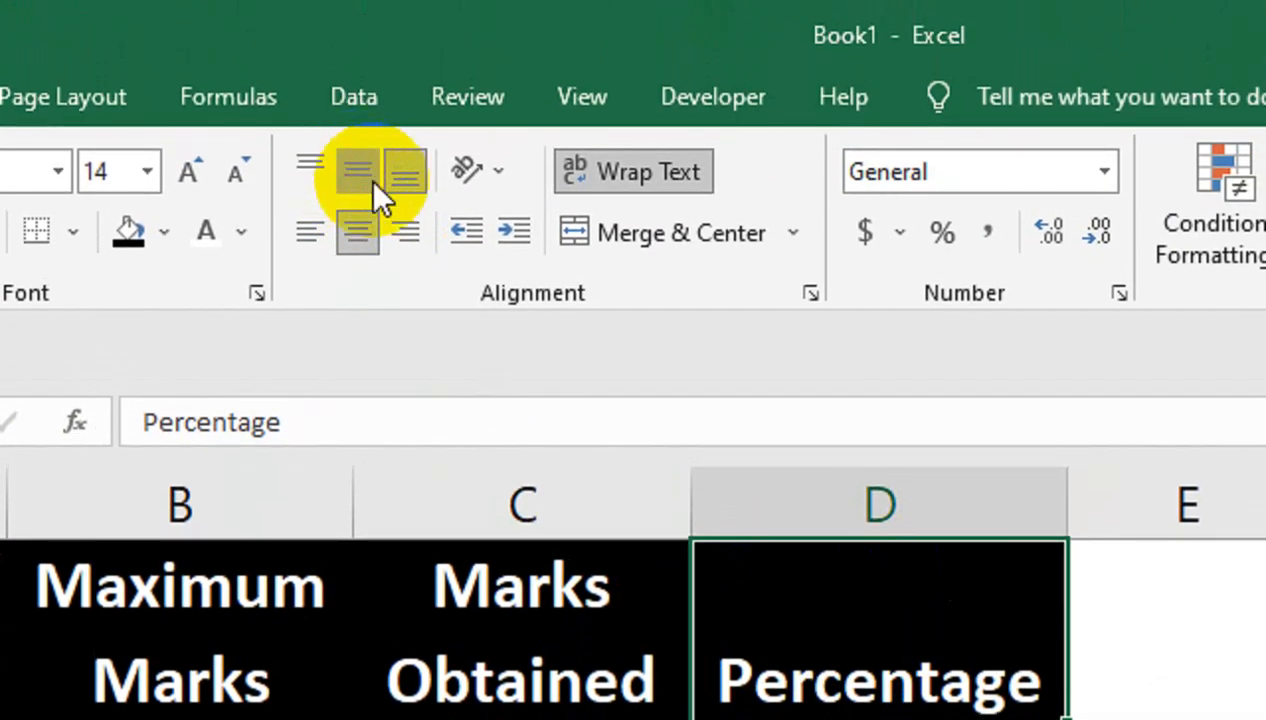
# - Middle-align the Percentage header vertically and enter the formula =C2/B2 in cell D2 for subject 1
pyautogui.click(358, 90)
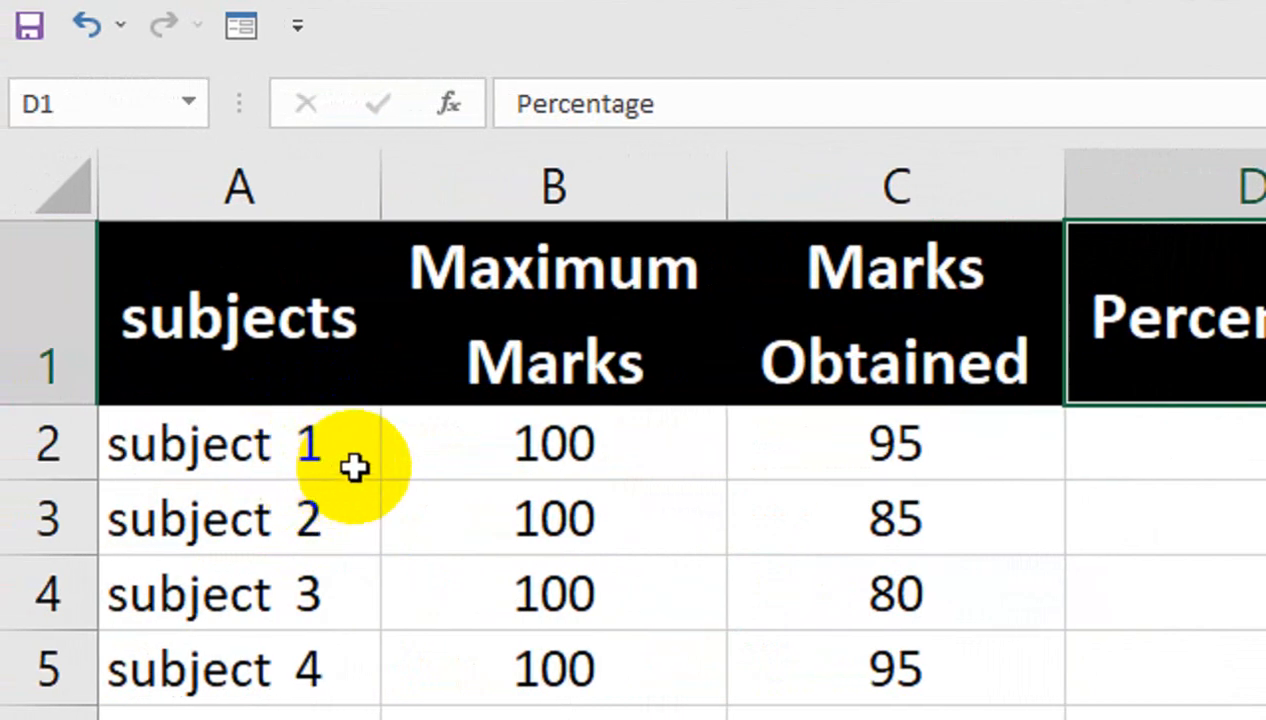
pyautogui.click(1112, 428)
pyautogui.write('=')
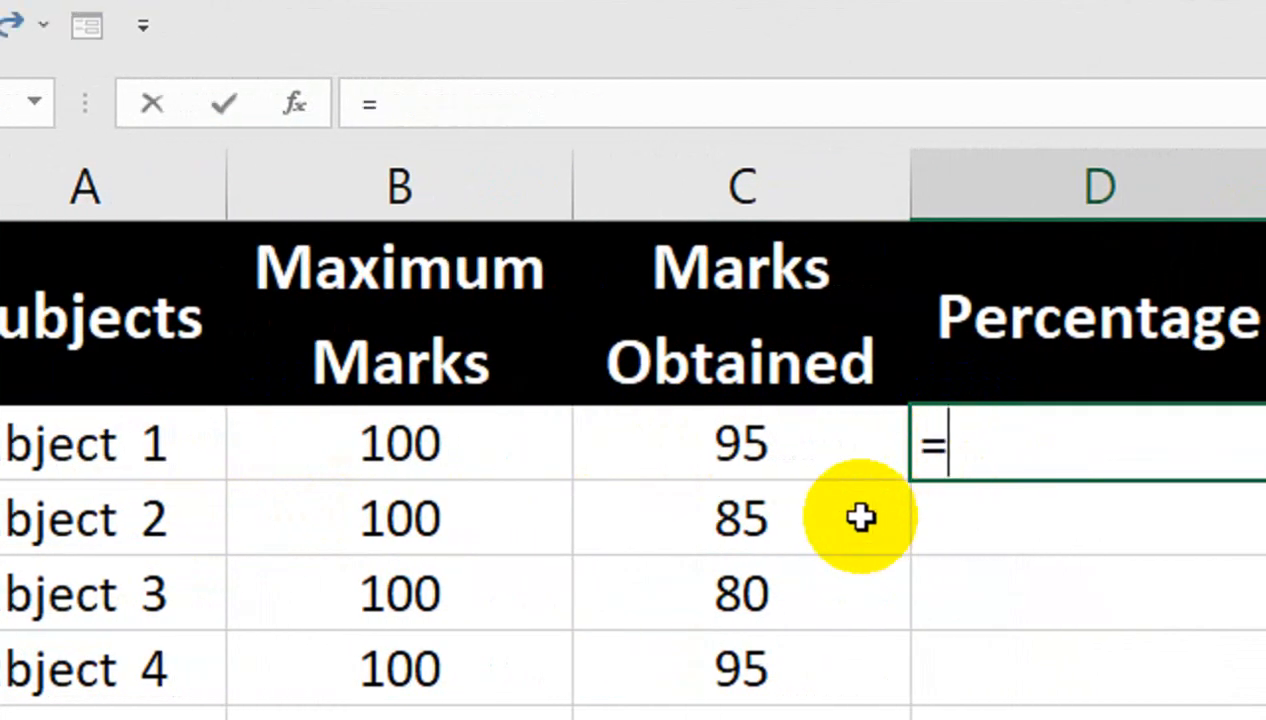
pyautogui.click(748, 459)
pyautogui.write('/')
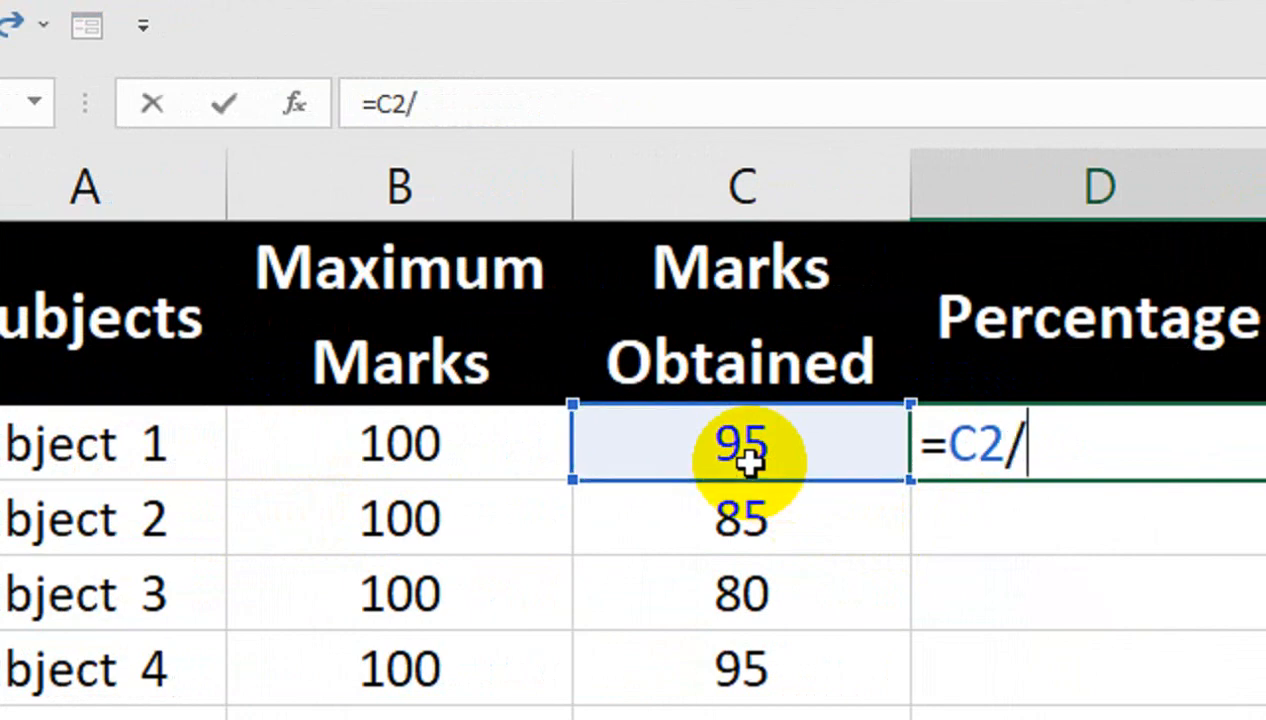
pyautogui.click(488, 466)
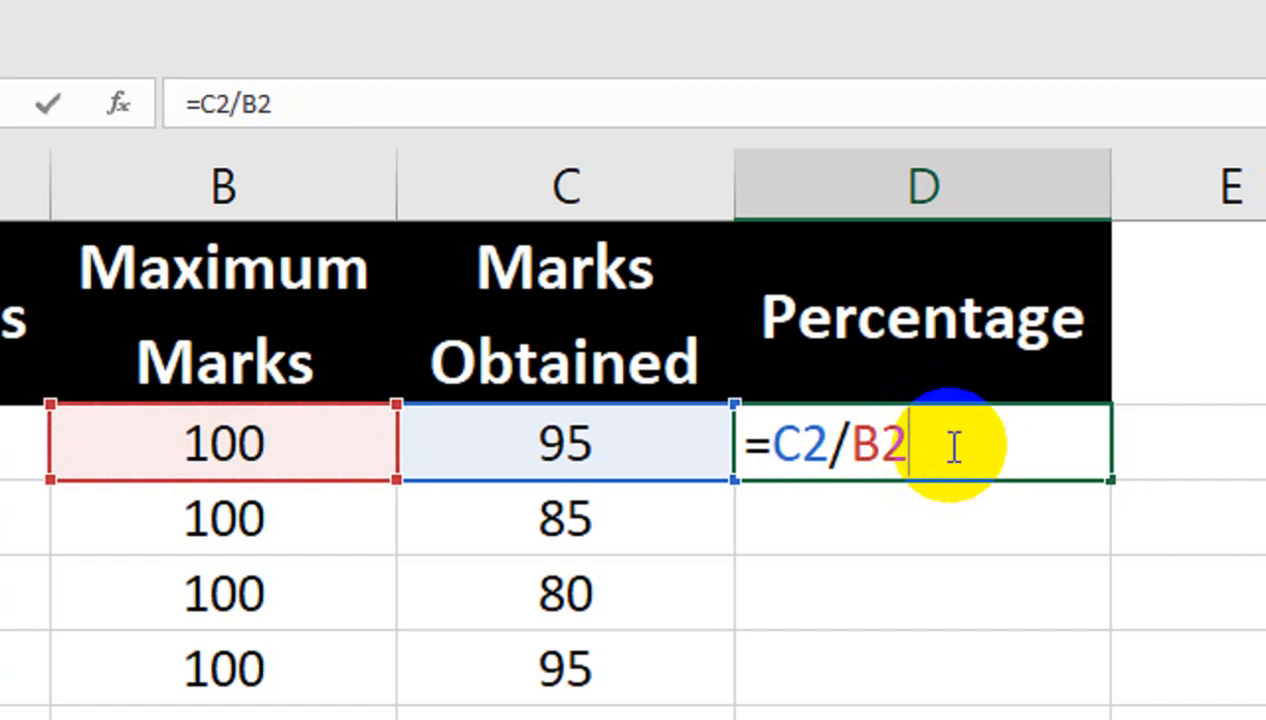
pyautogui.press('Return')
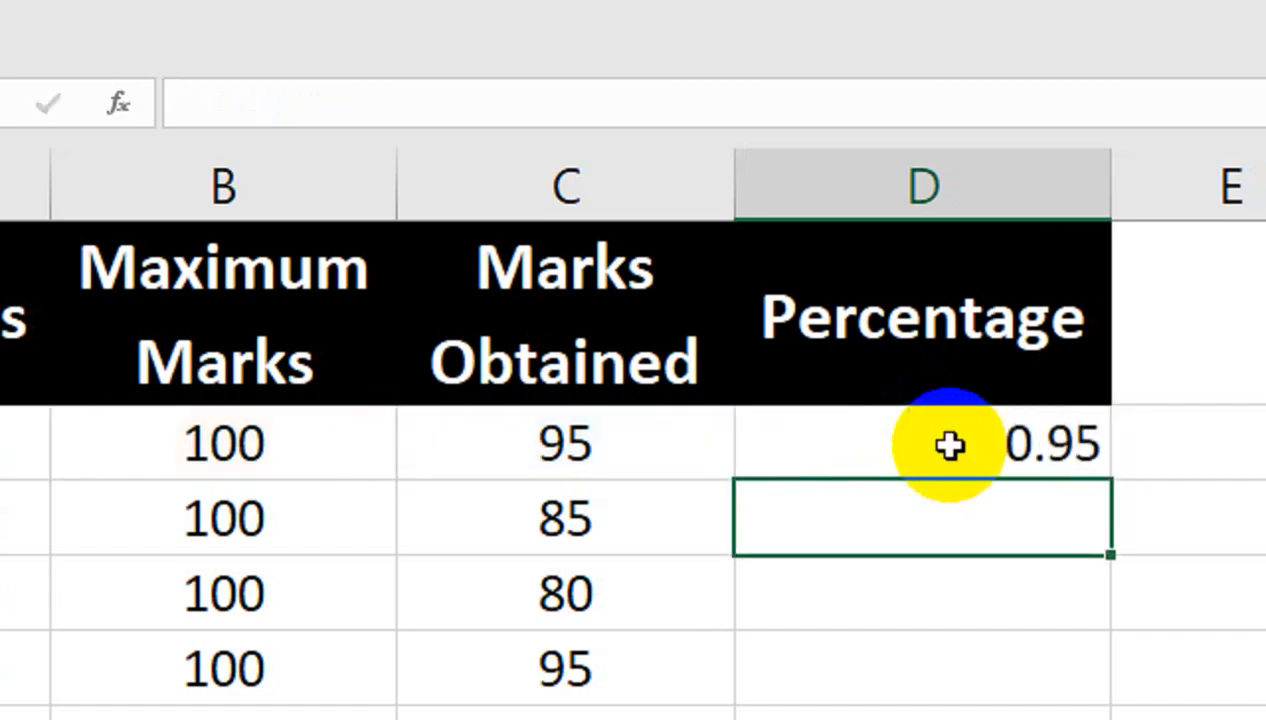
# - Try the Percentage number format on cell D2 and return the cell to General
pyautogui.click(950, 446)
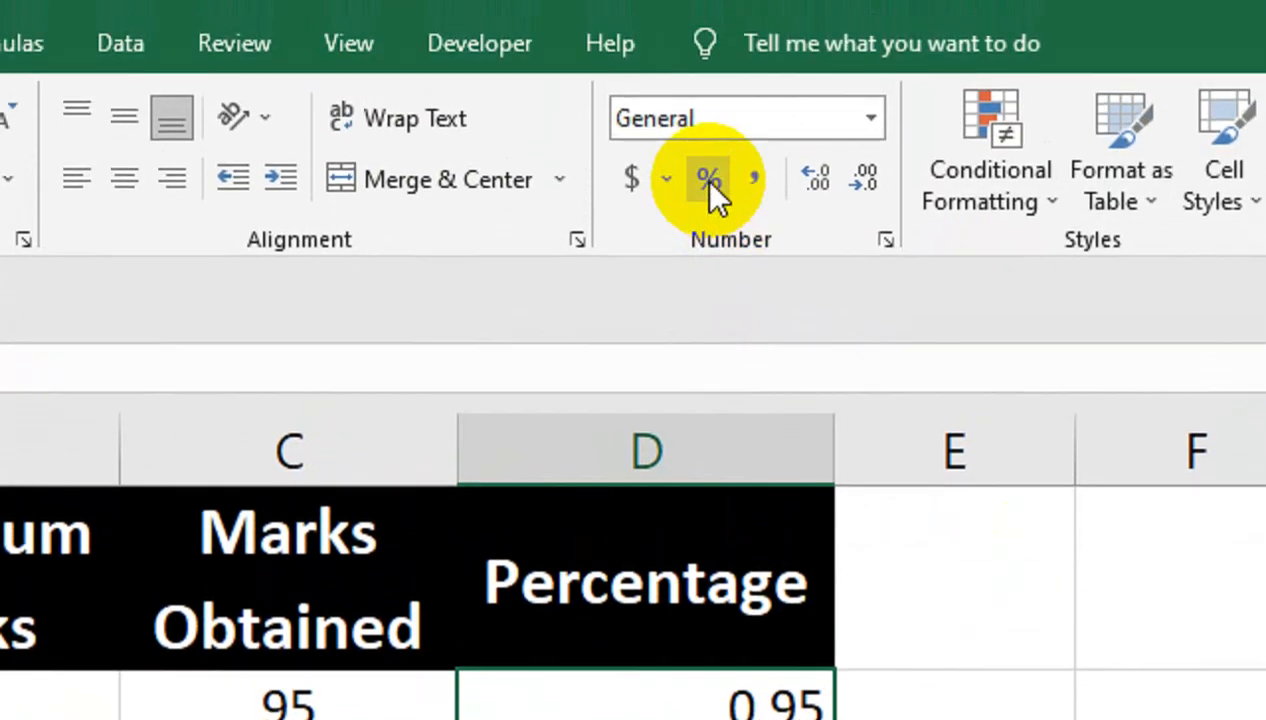
pyautogui.click(839, 23)
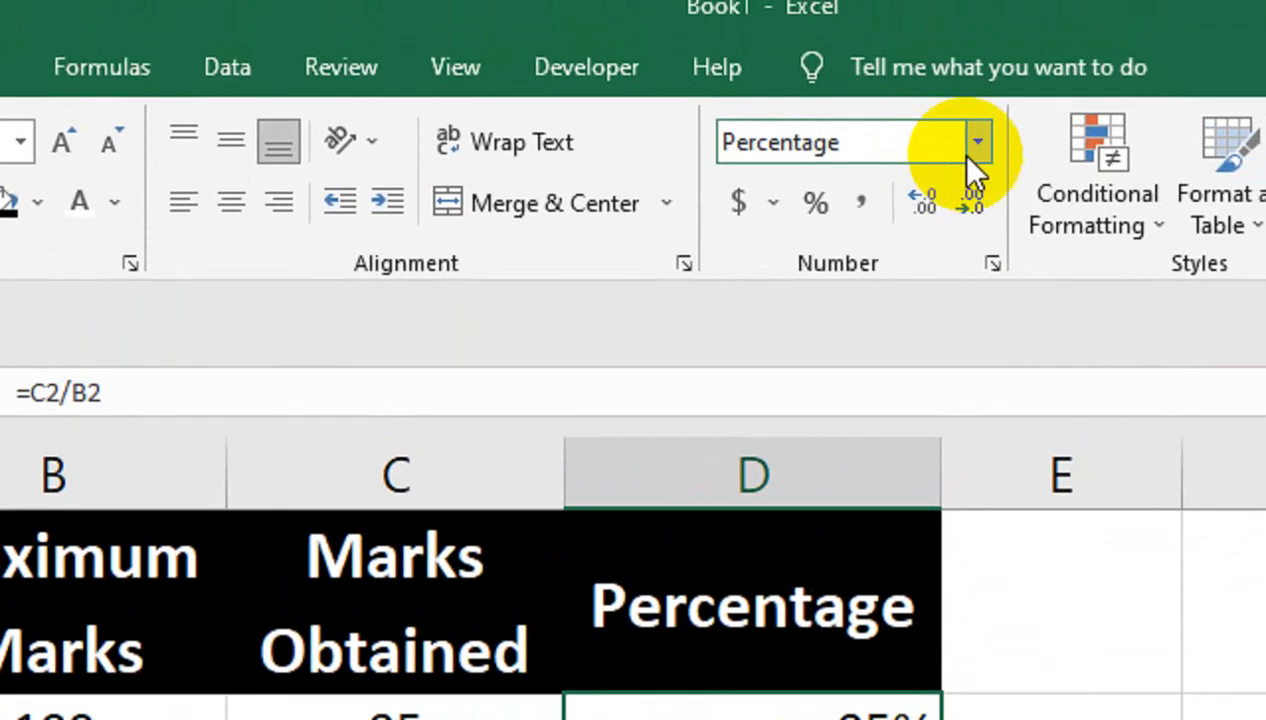
pyautogui.click(962, 148)
pyautogui.click(950, 250)
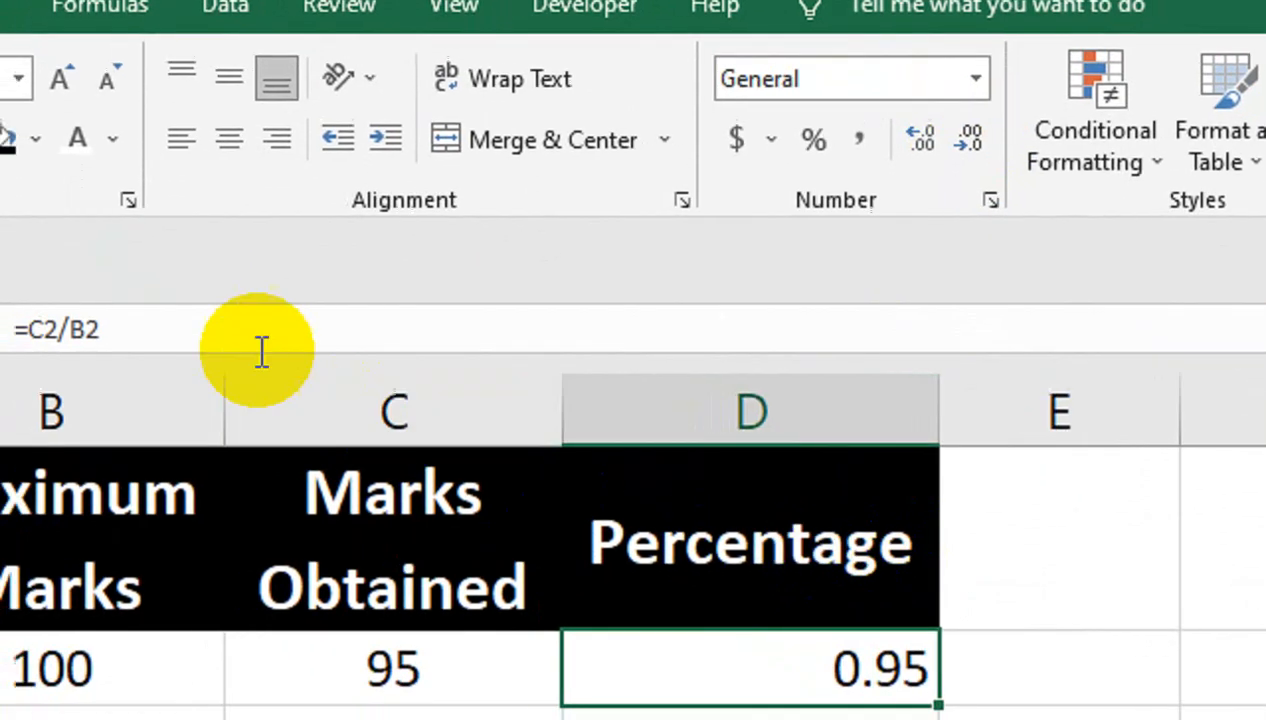
# - Change the formula in D2 to =C2/B2*100 and fill it down through D8
pyautogui.click(153, 421)
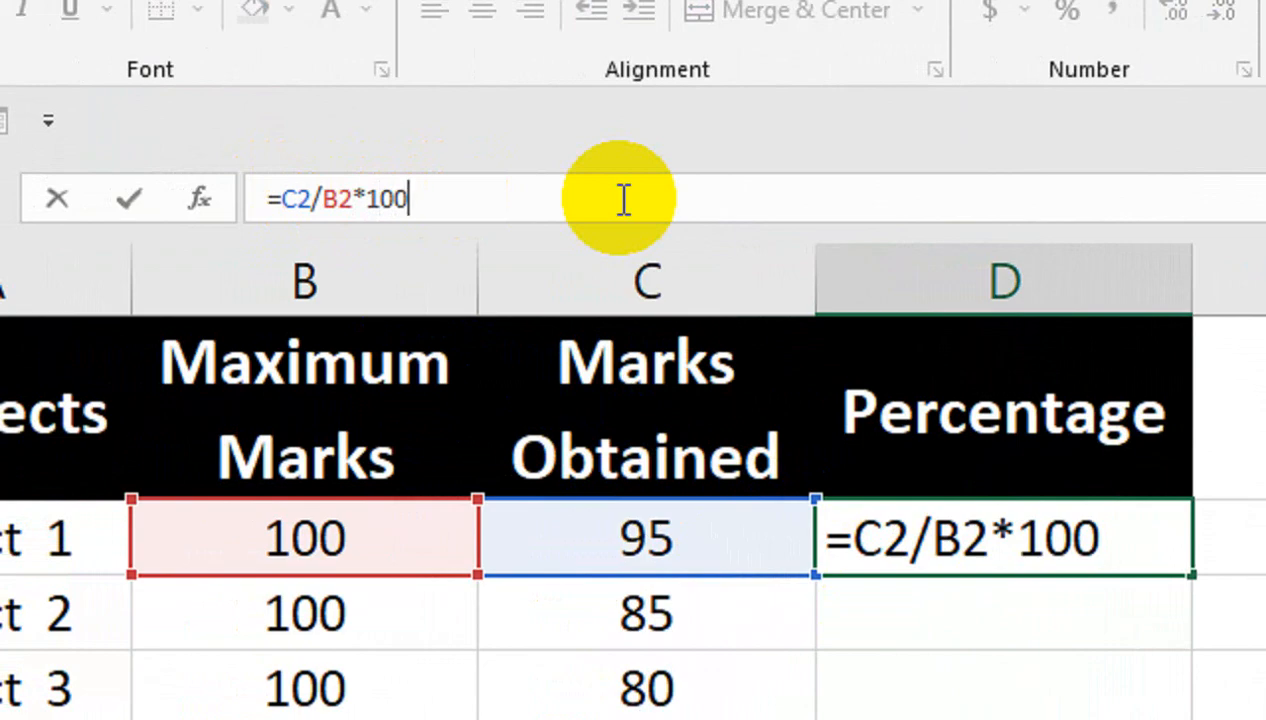
pyautogui.press('Return')
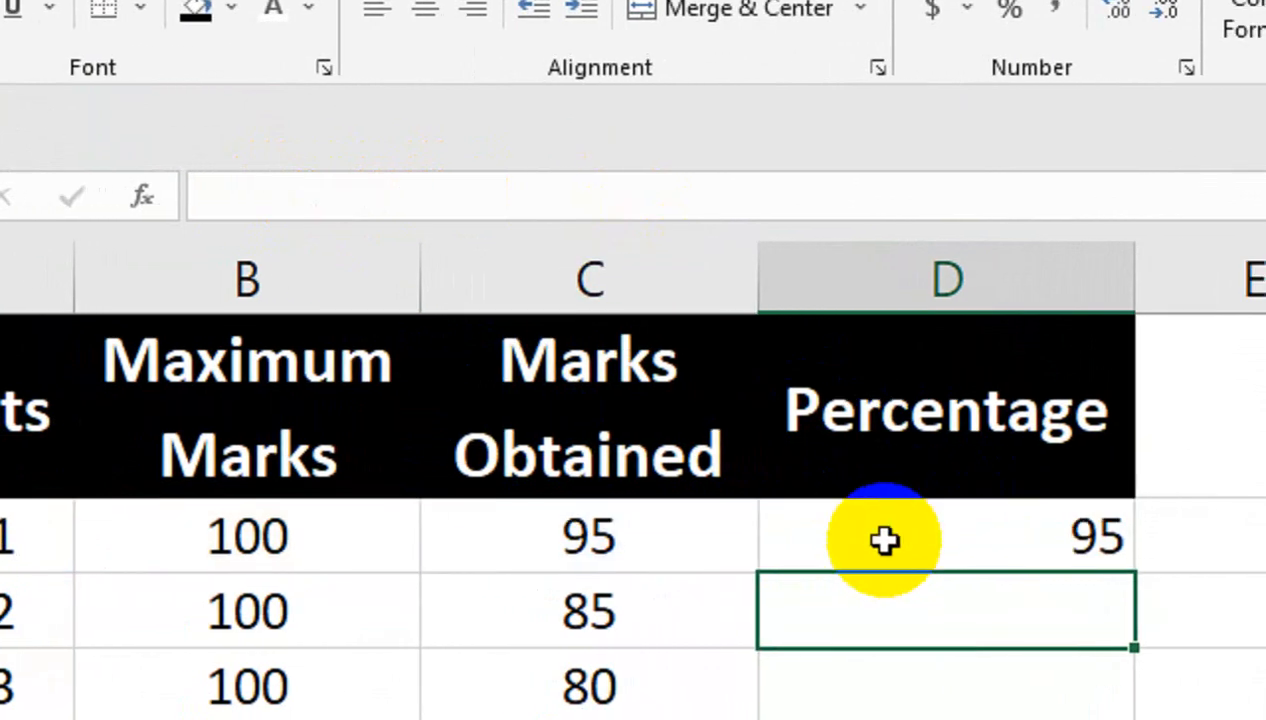
pyautogui.click(930, 540)
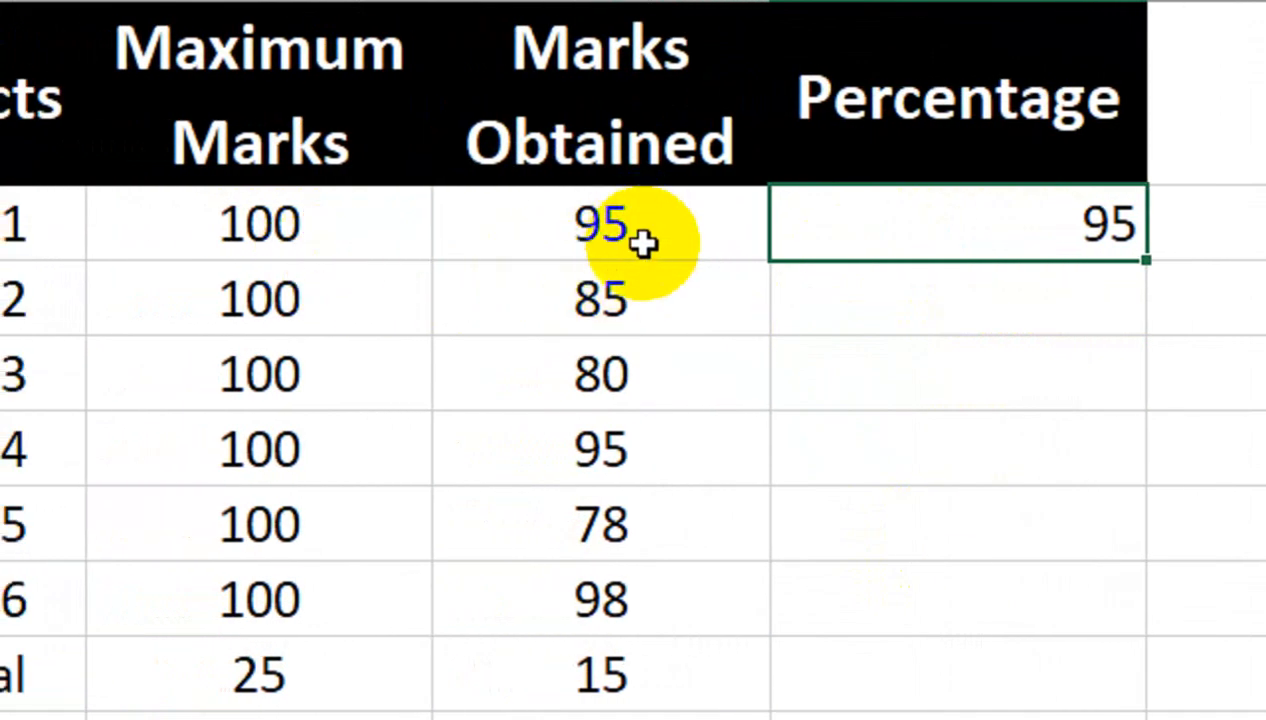
pyautogui.moveTo(1146, 260); pyautogui.dragTo(1180, 718)
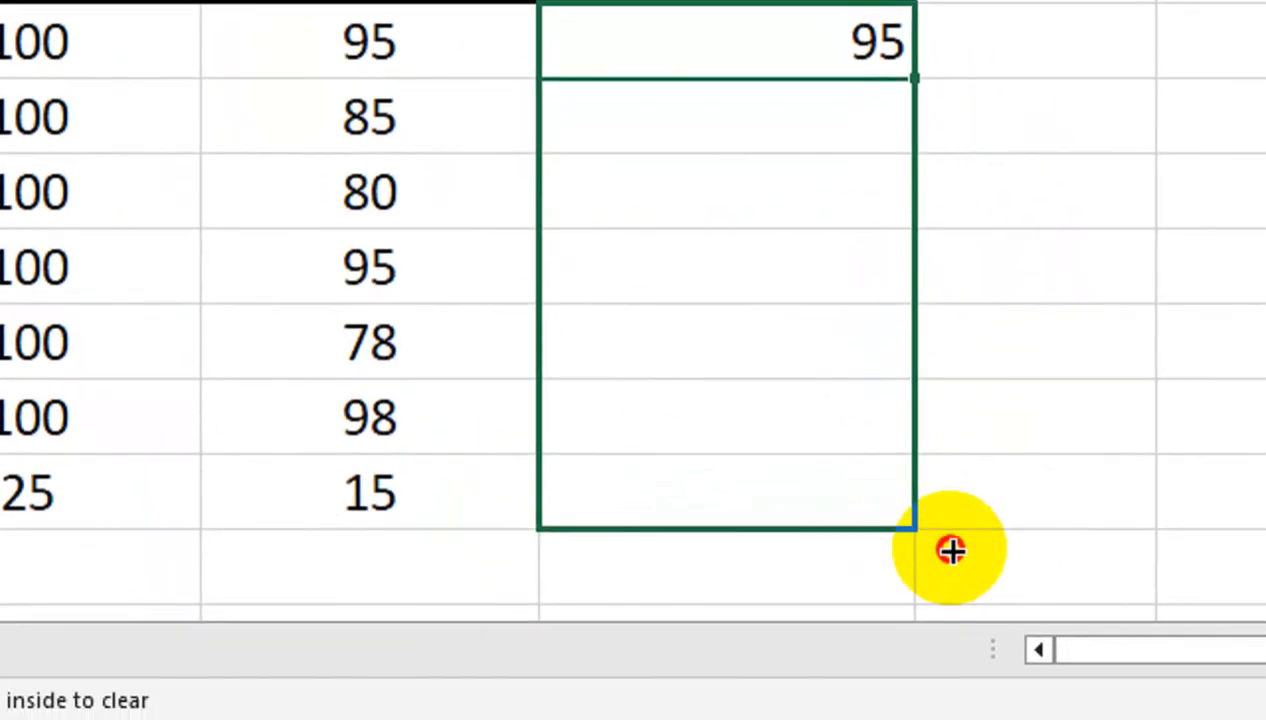
pyautogui.moveTo(950, 550); pyautogui.dragTo(950, 552)
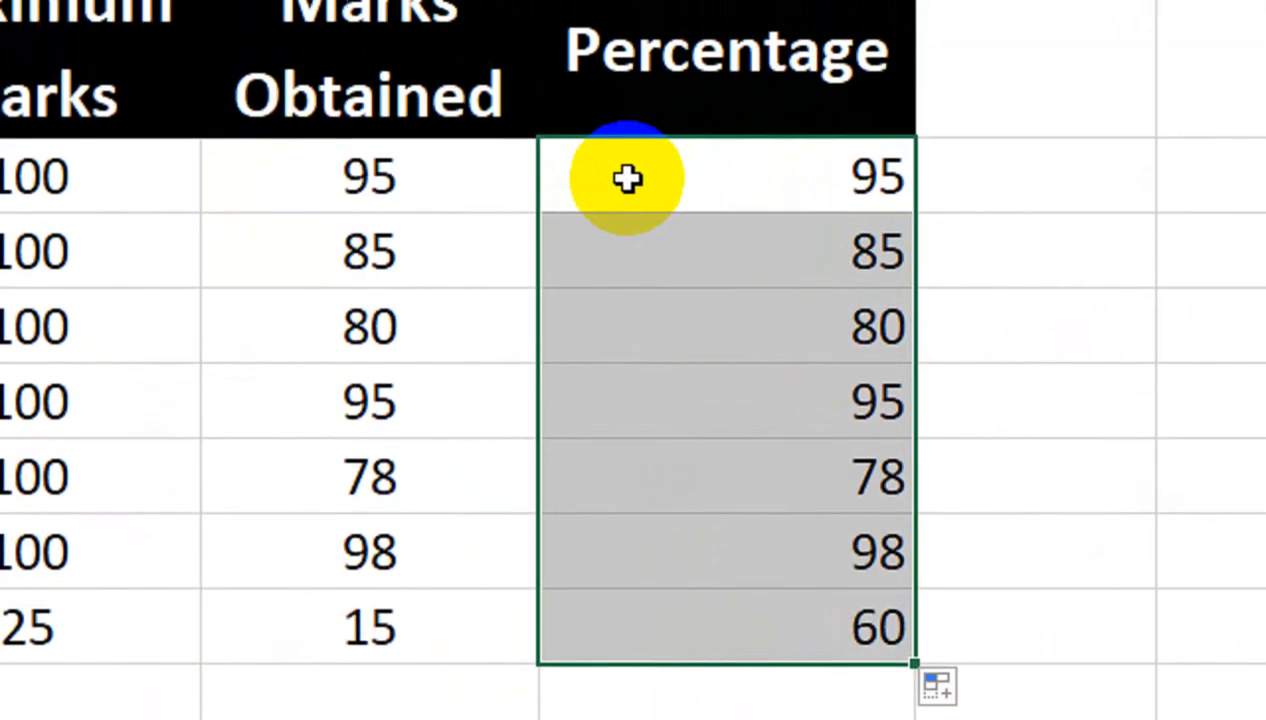
# - Examine the percentage formulas in D2 and D4 and the practical row's percentage in D8
pyautogui.doubleClick(615, 198)
pyautogui.press('Return')
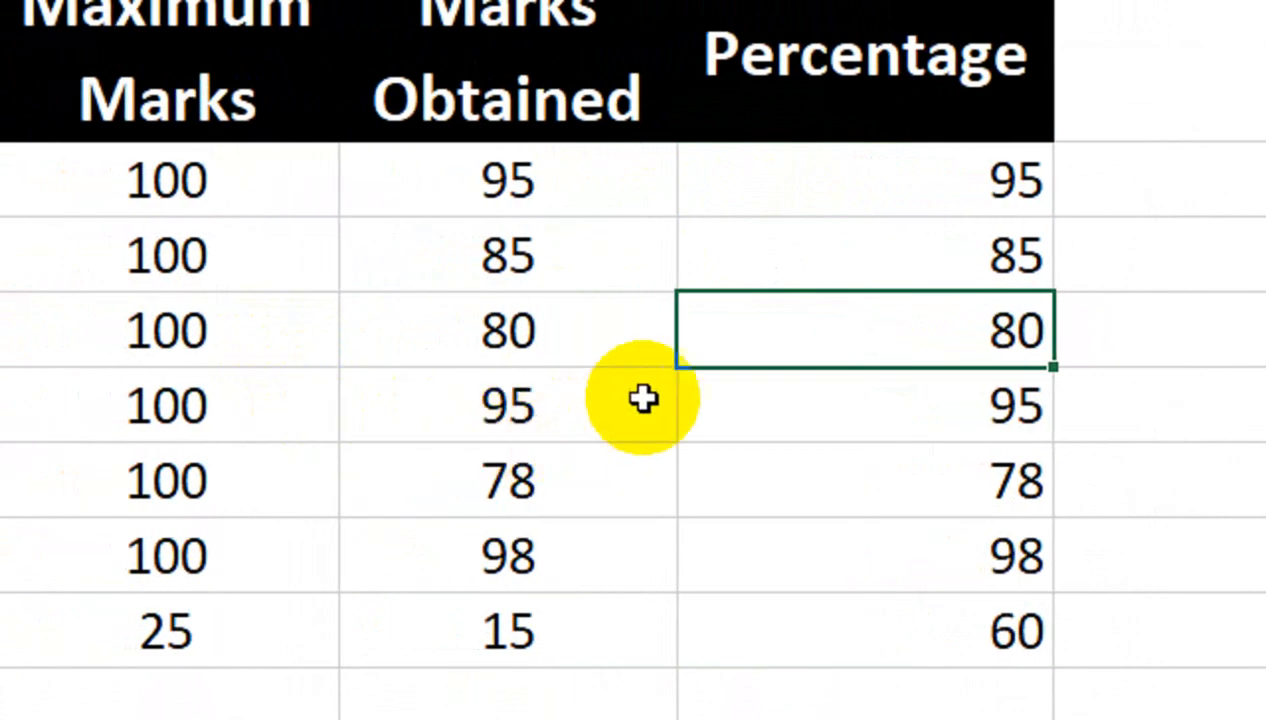
pyautogui.doubleClick(750, 354)
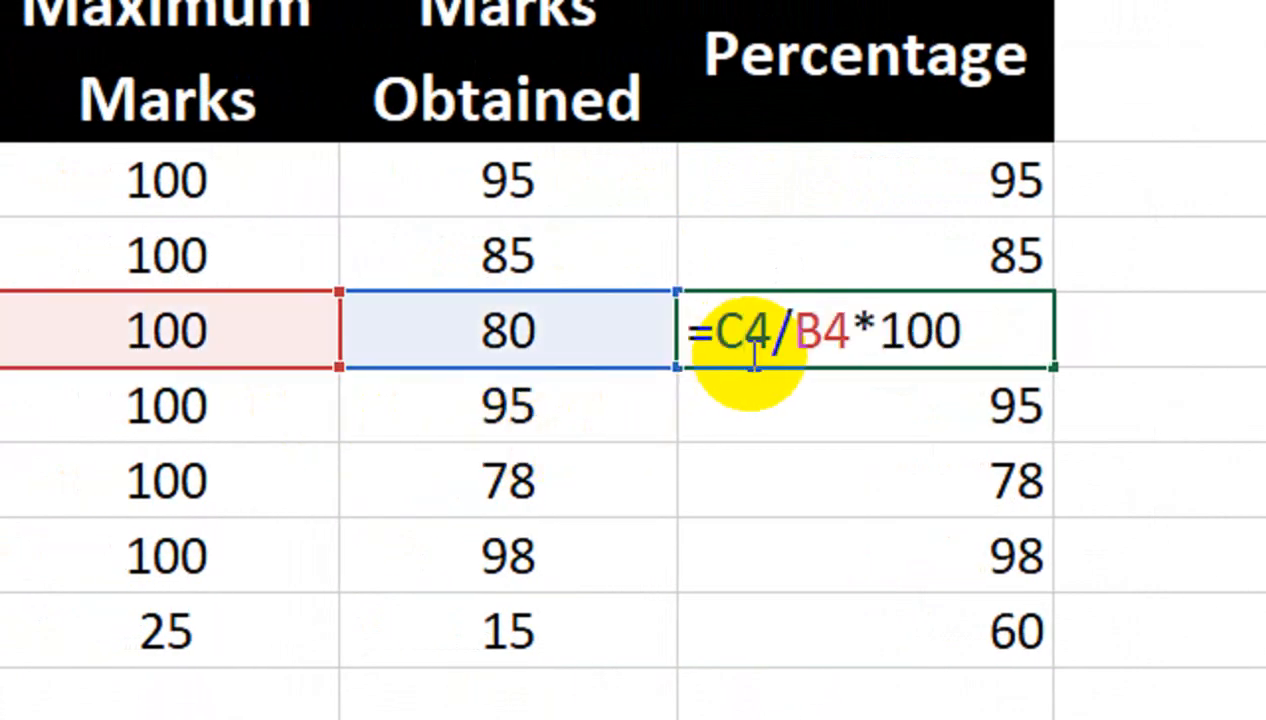
pyautogui.press('Return')
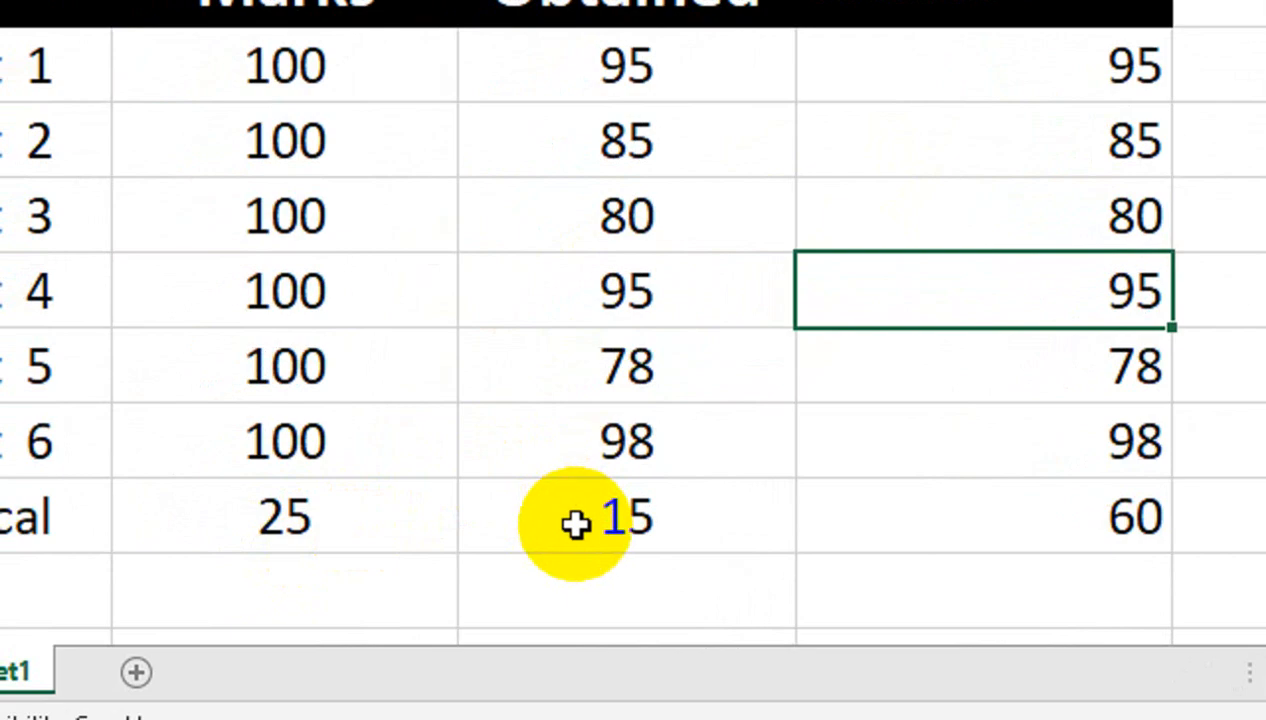
pyautogui.click(949, 524)
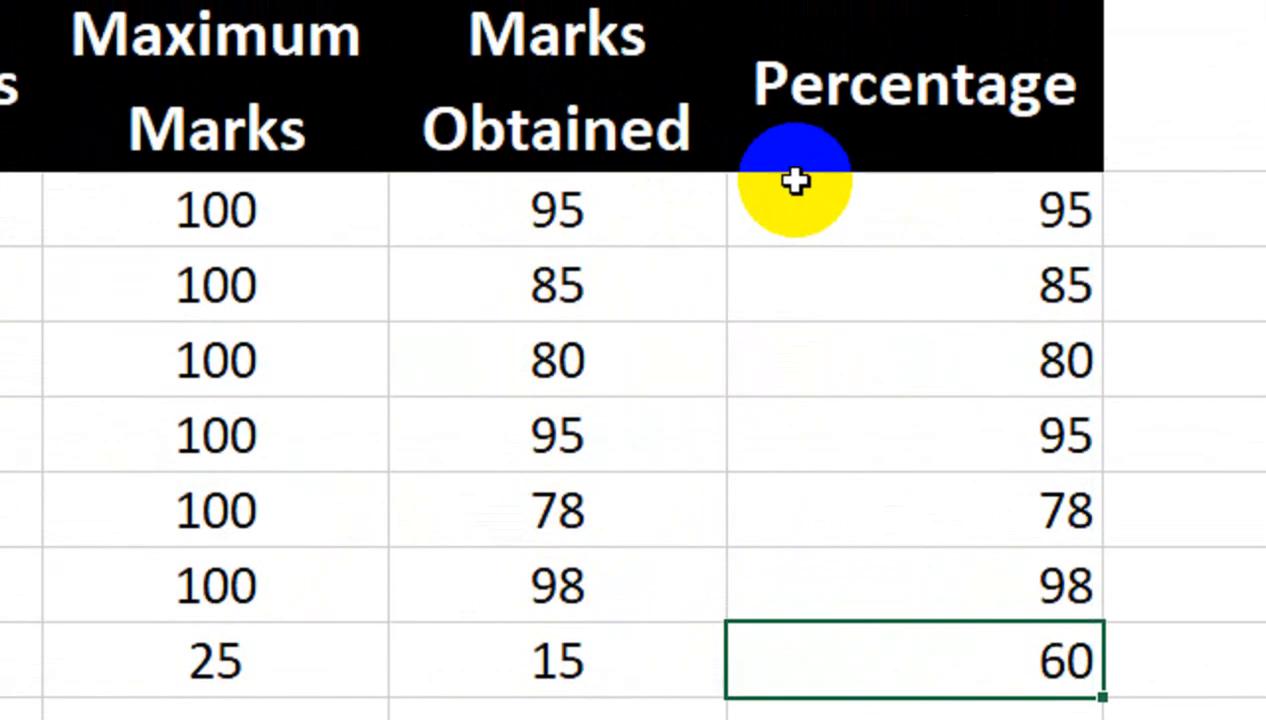
# - Center the percentage values in D2:D8 horizontally
pyautogui.moveTo(873, 73); pyautogui.dragTo(832, 505)
pyautogui.moveTo(832, 582); pyautogui.dragTo(832, 622)
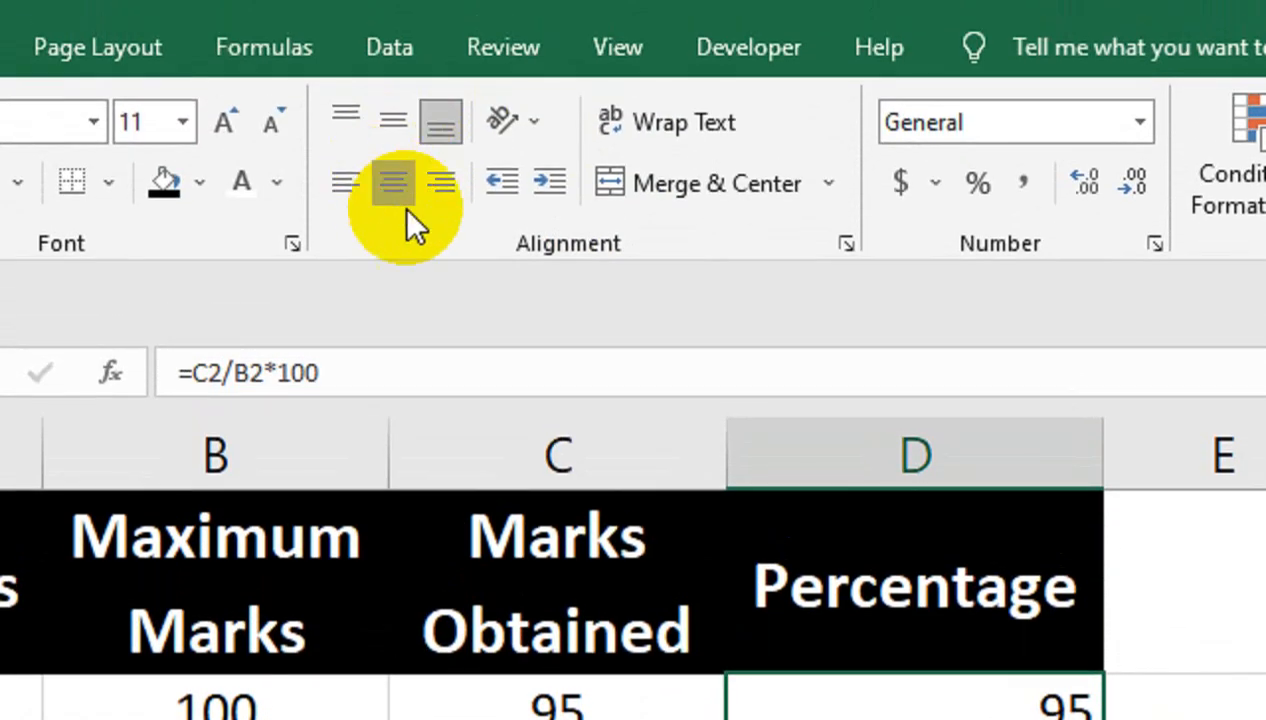
pyautogui.click(400, 195)
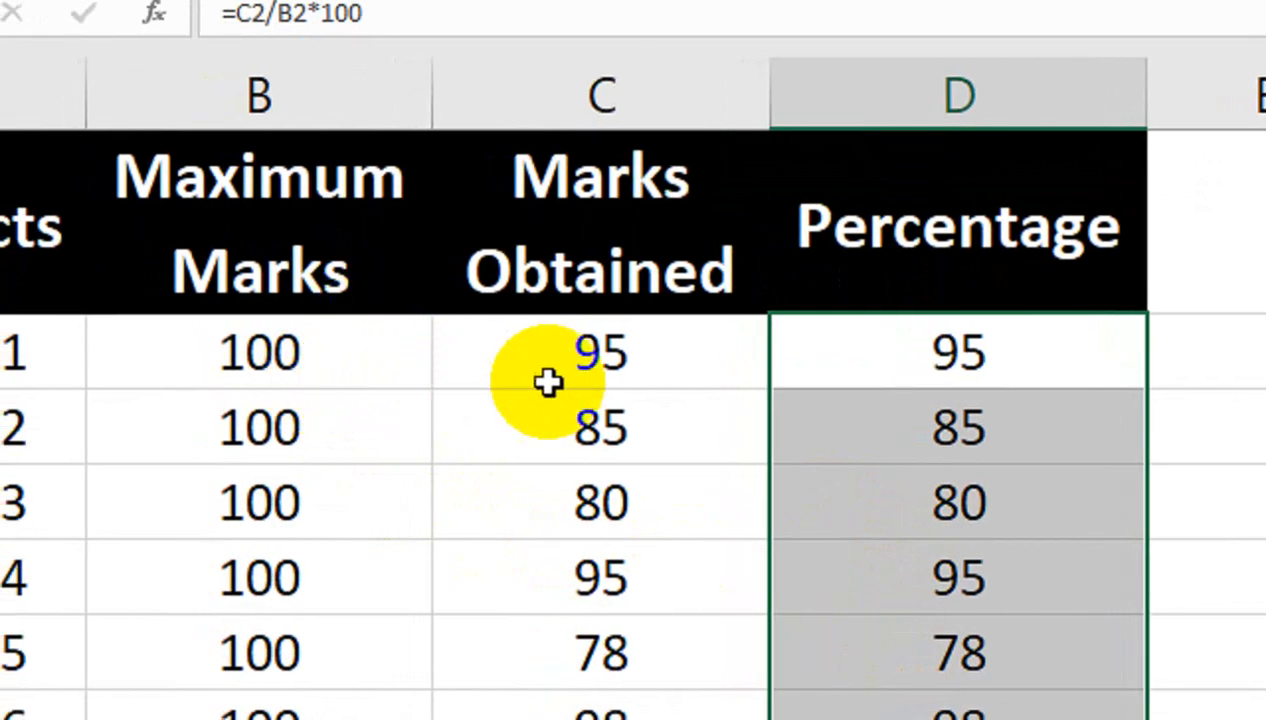
# - Test the percentage formula for subject 1 with 65 as marks obtained and 75 as maximum marks
pyautogui.click(645, 380)
pyautogui.write('65')
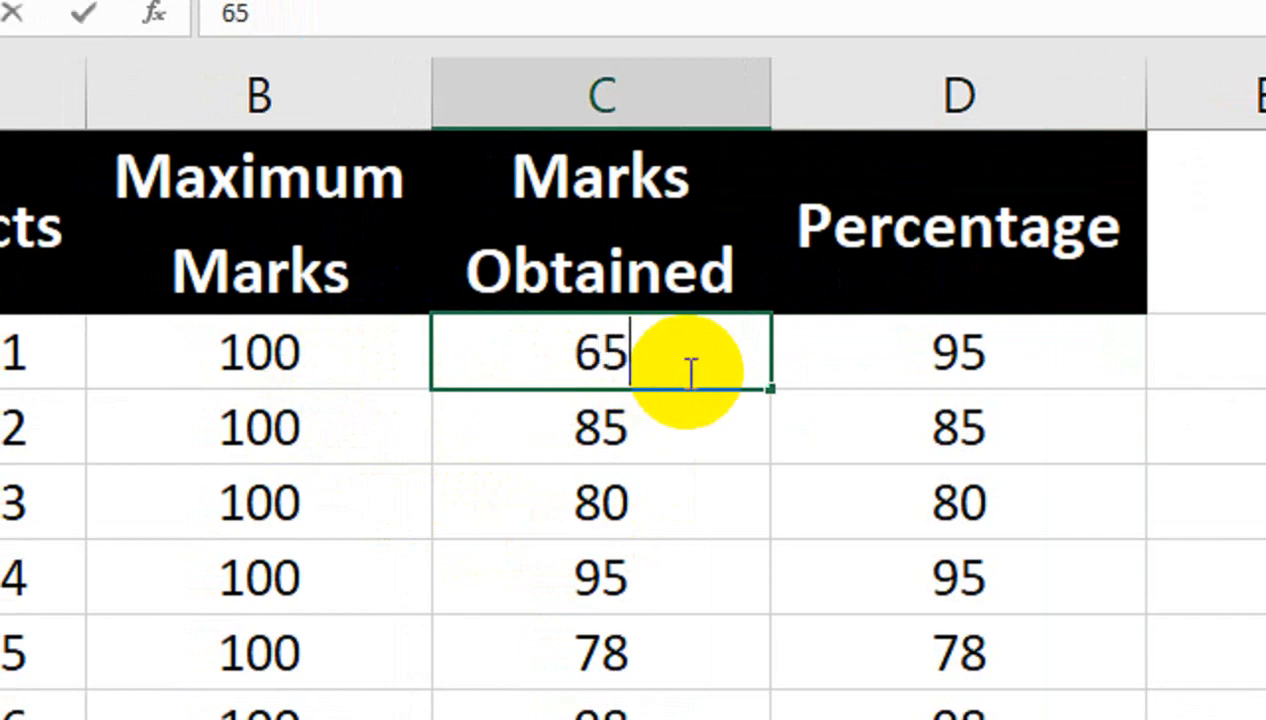
pyautogui.press('Return')
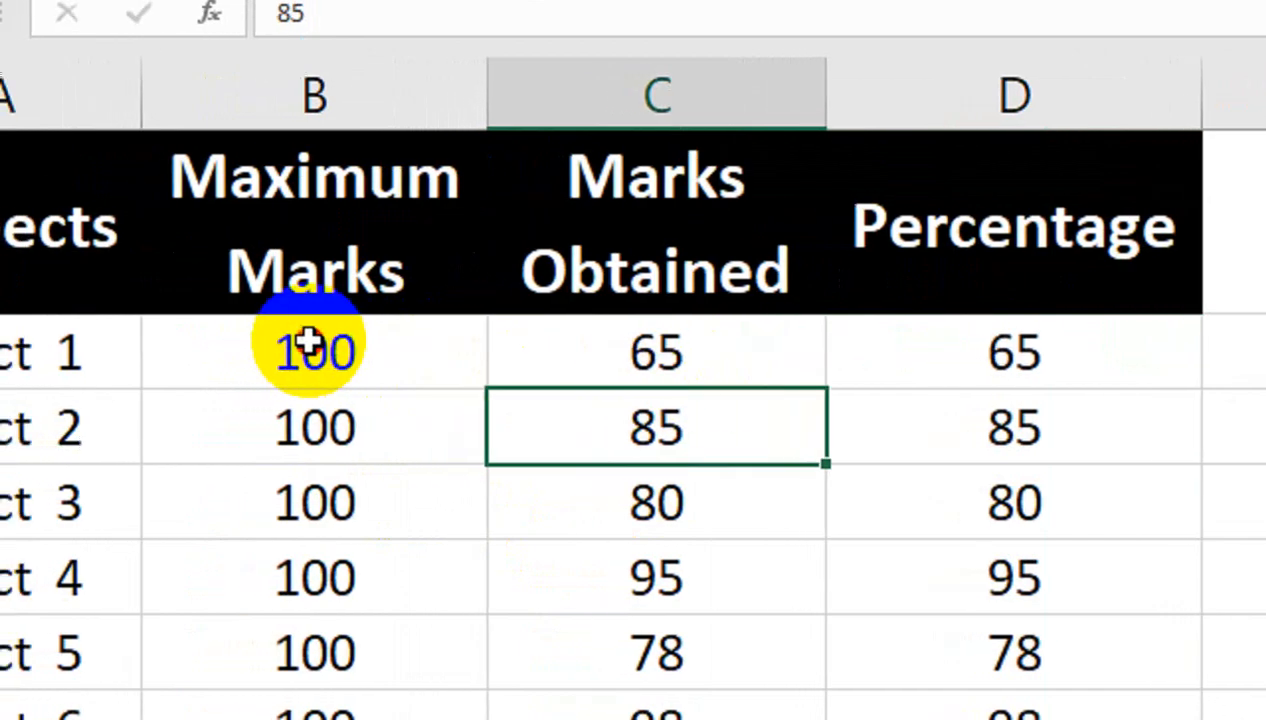
pyautogui.click(238, 356)
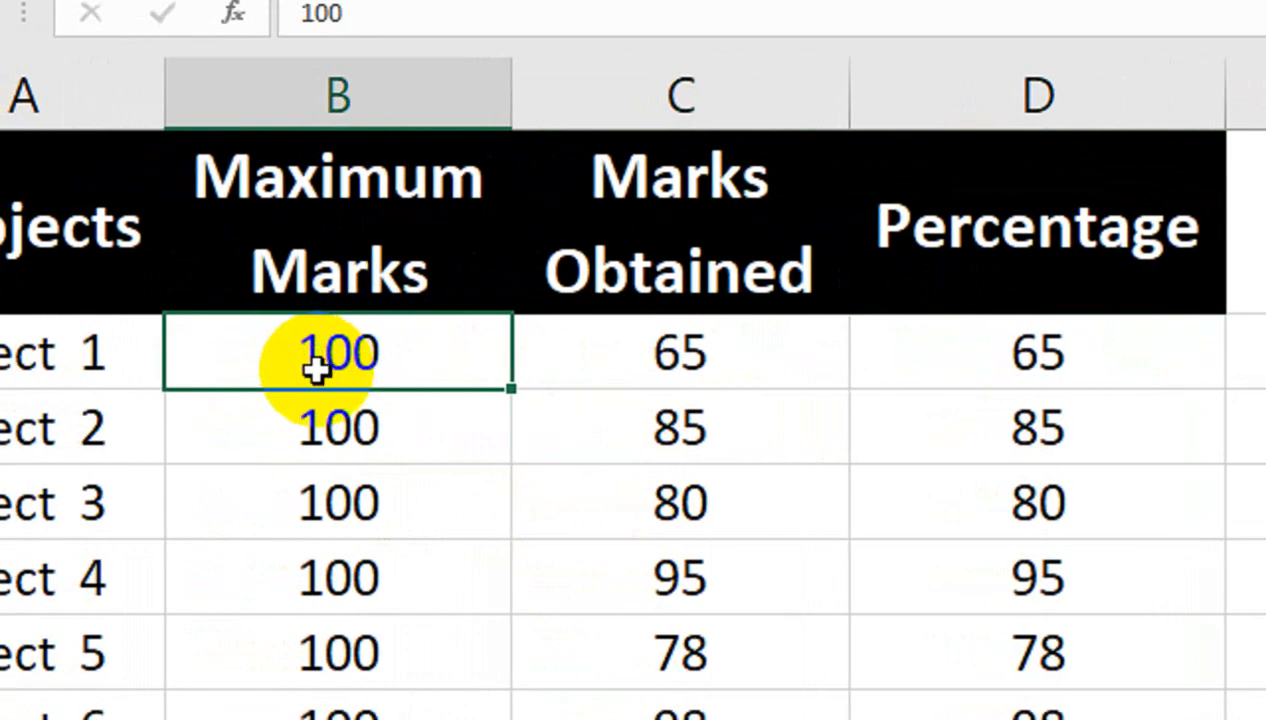
pyautogui.write('7')
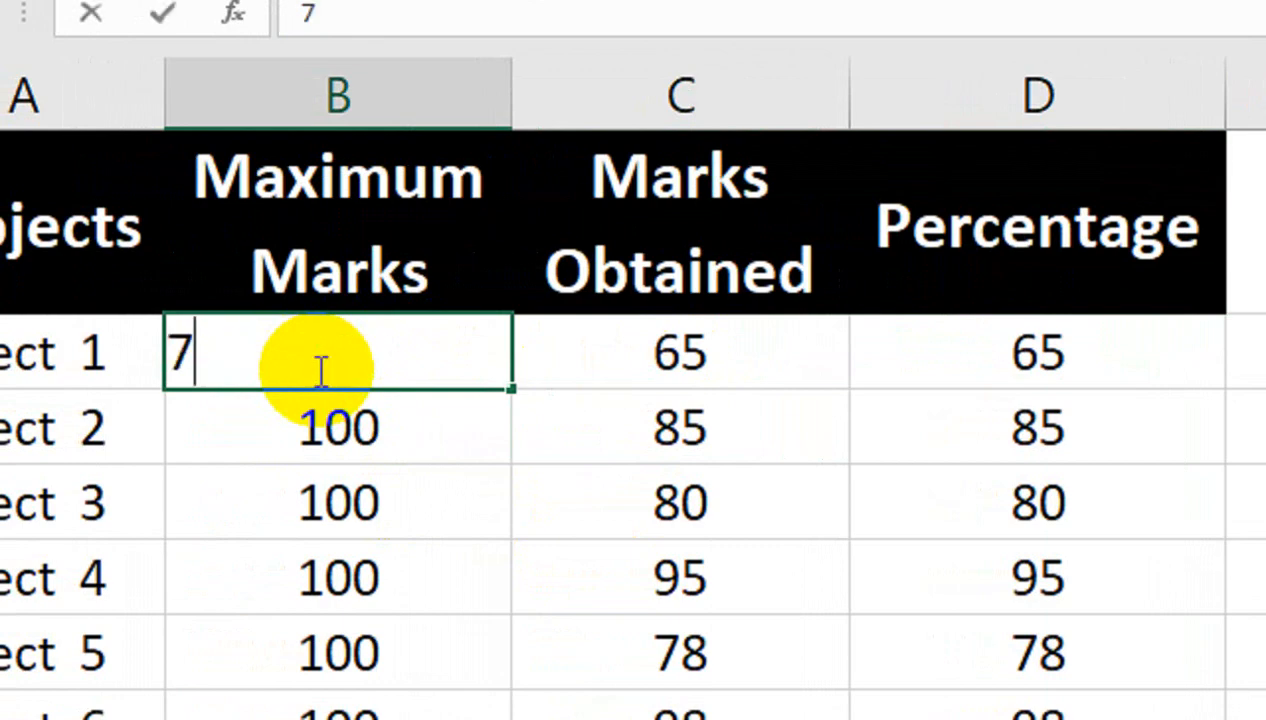
pyautogui.write('5')
pyautogui.press('Return')
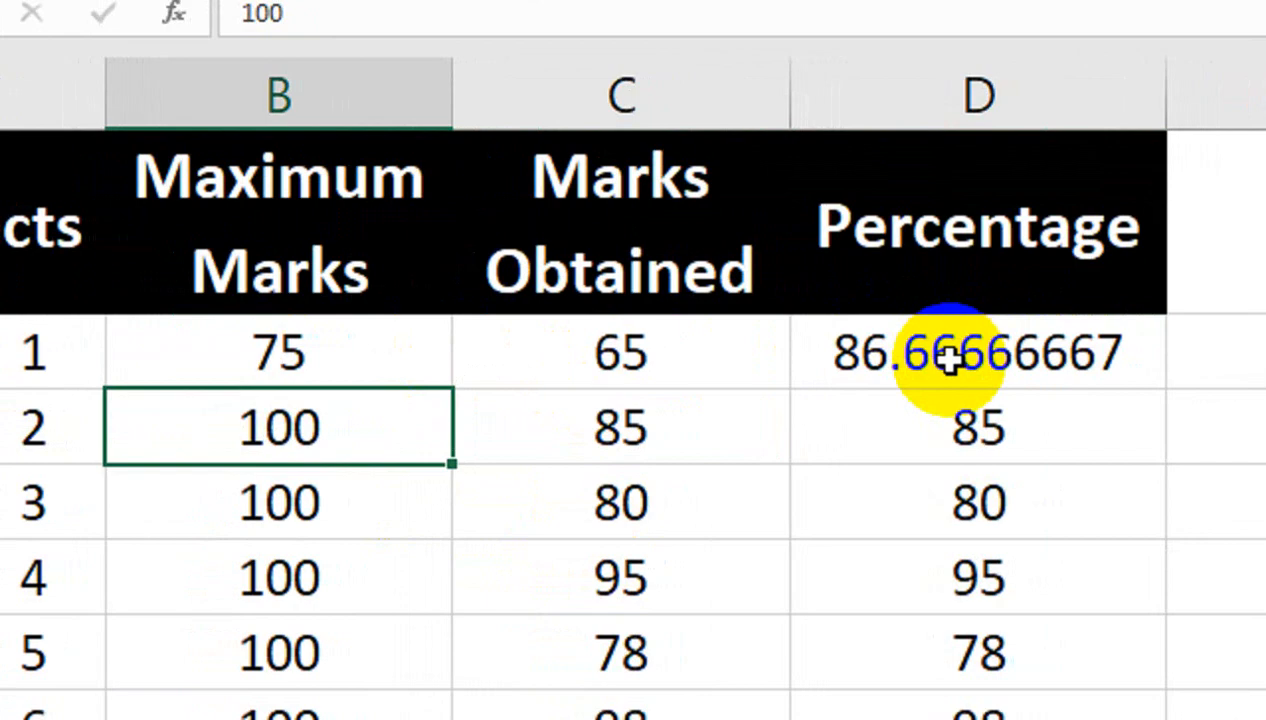
# - Set subject 1's marks obtained in C2 to 75
pyautogui.click(752, 366)
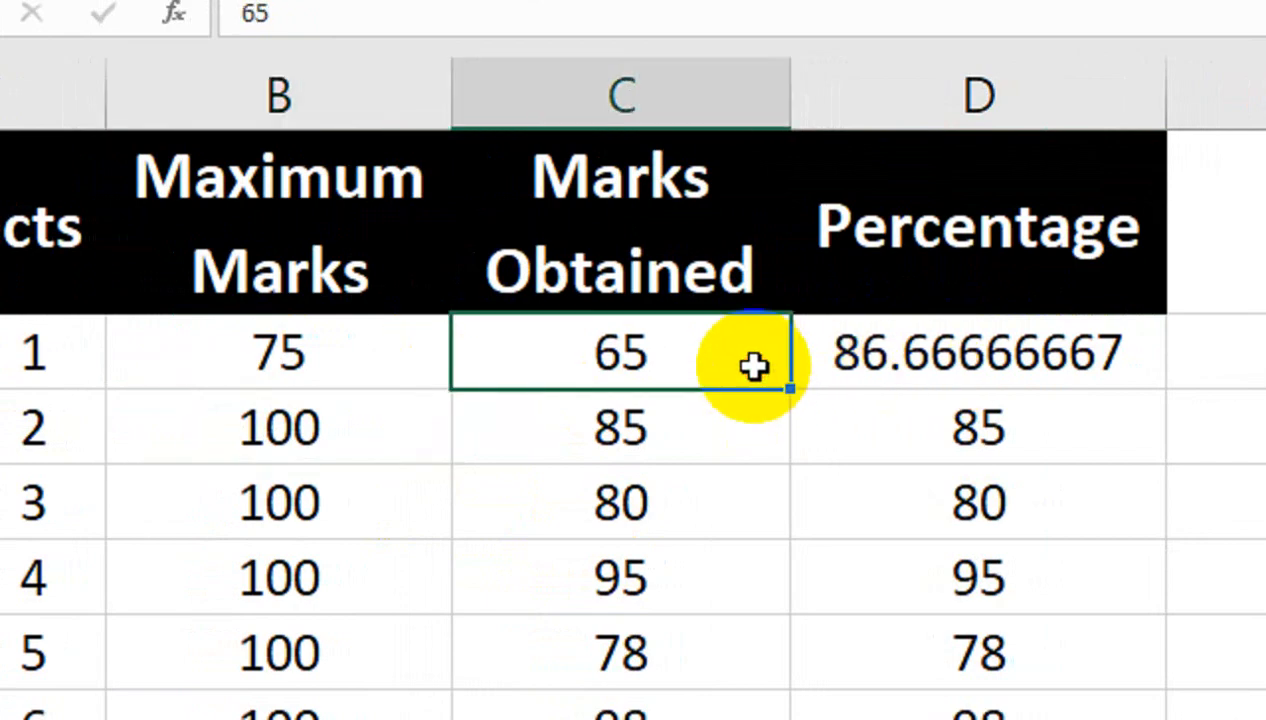
pyautogui.write('75')
pyautogui.press('Return')
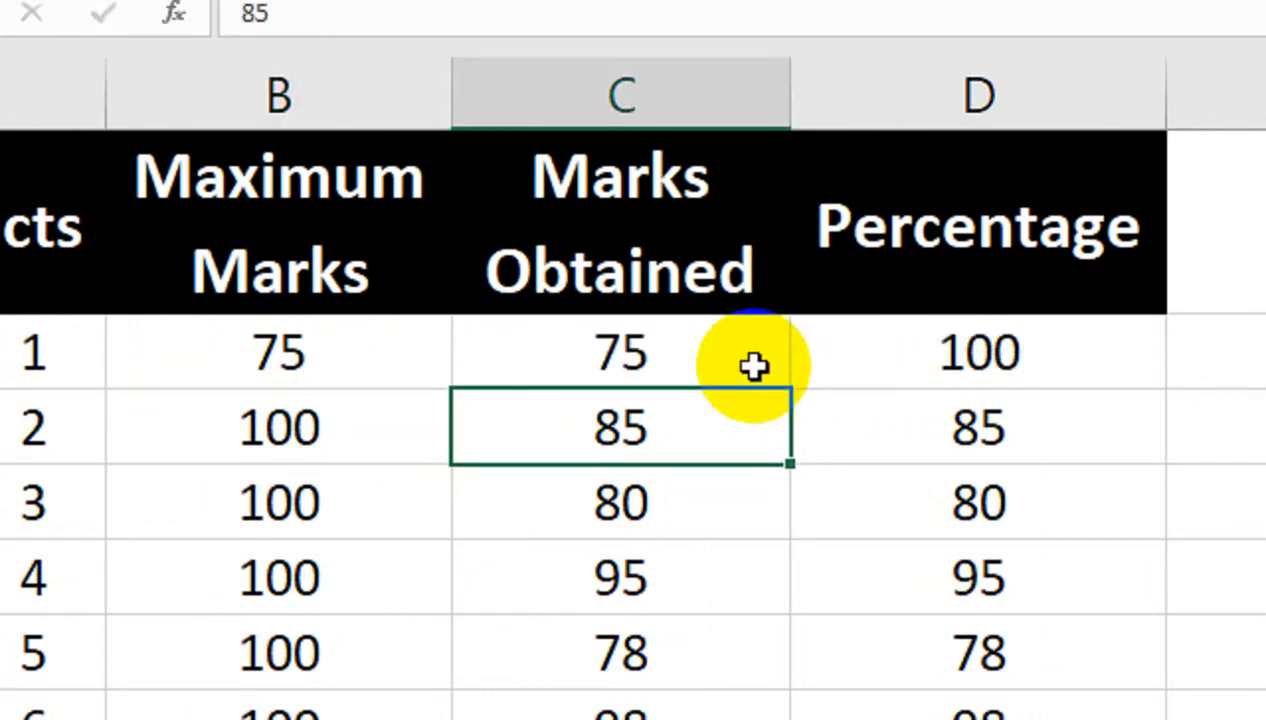
# - Set subject 1's marks obtained in C2 to 70
pyautogui.click(752, 366)
pyautogui.write('8')
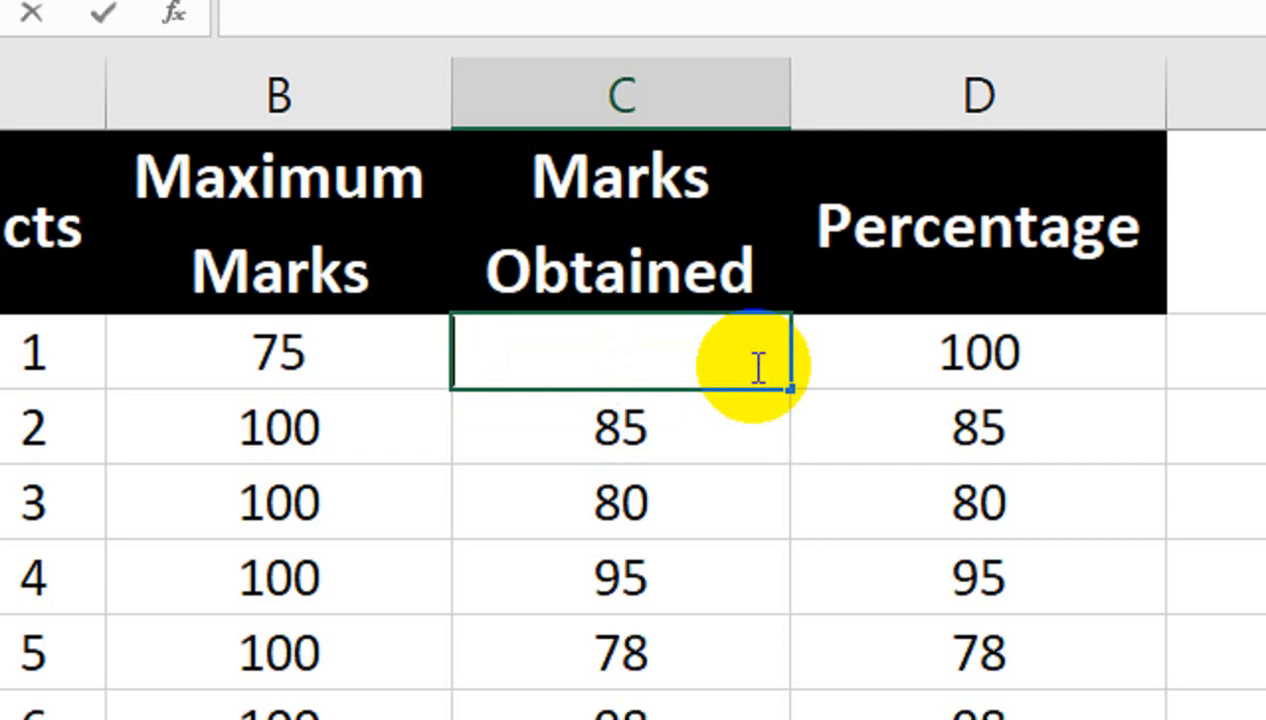
pyautogui.write('0')
pyautogui.press('Return')
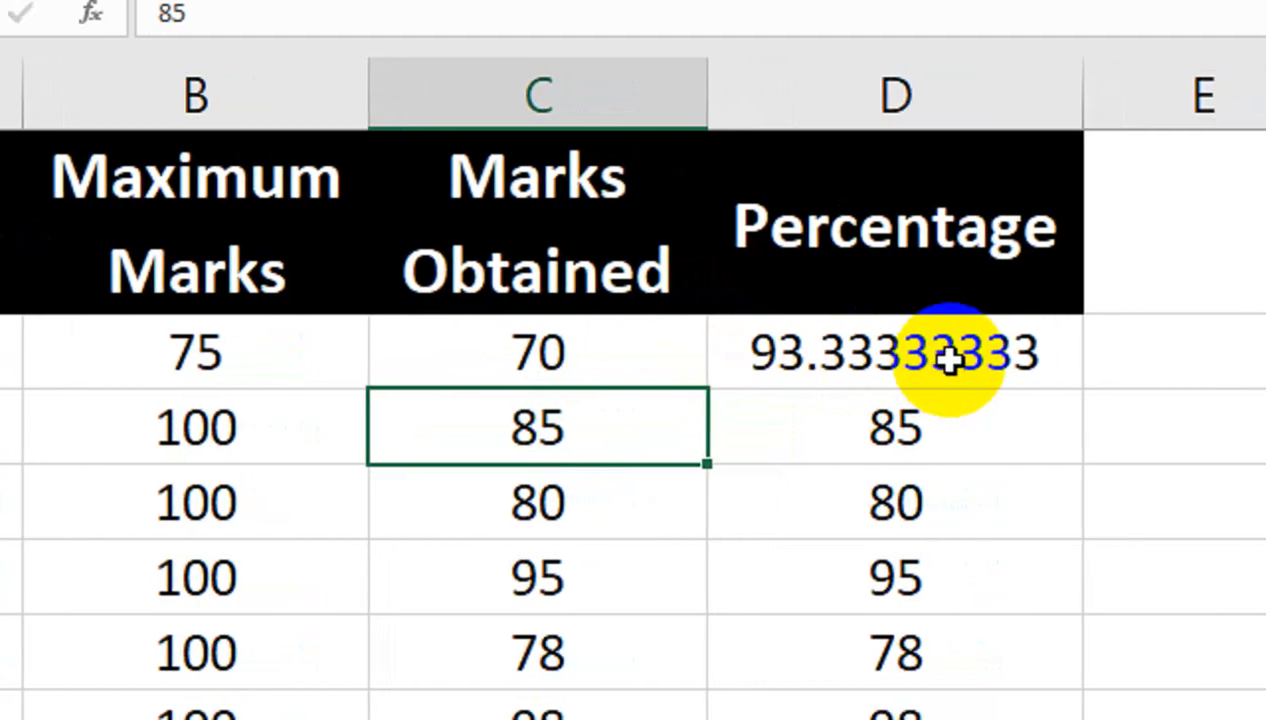
# - Reduce the decimal places of the percentages in D2:D8 until they show as whole numbers
pyautogui.moveTo(893, 339); pyautogui.dragTo(899, 715)
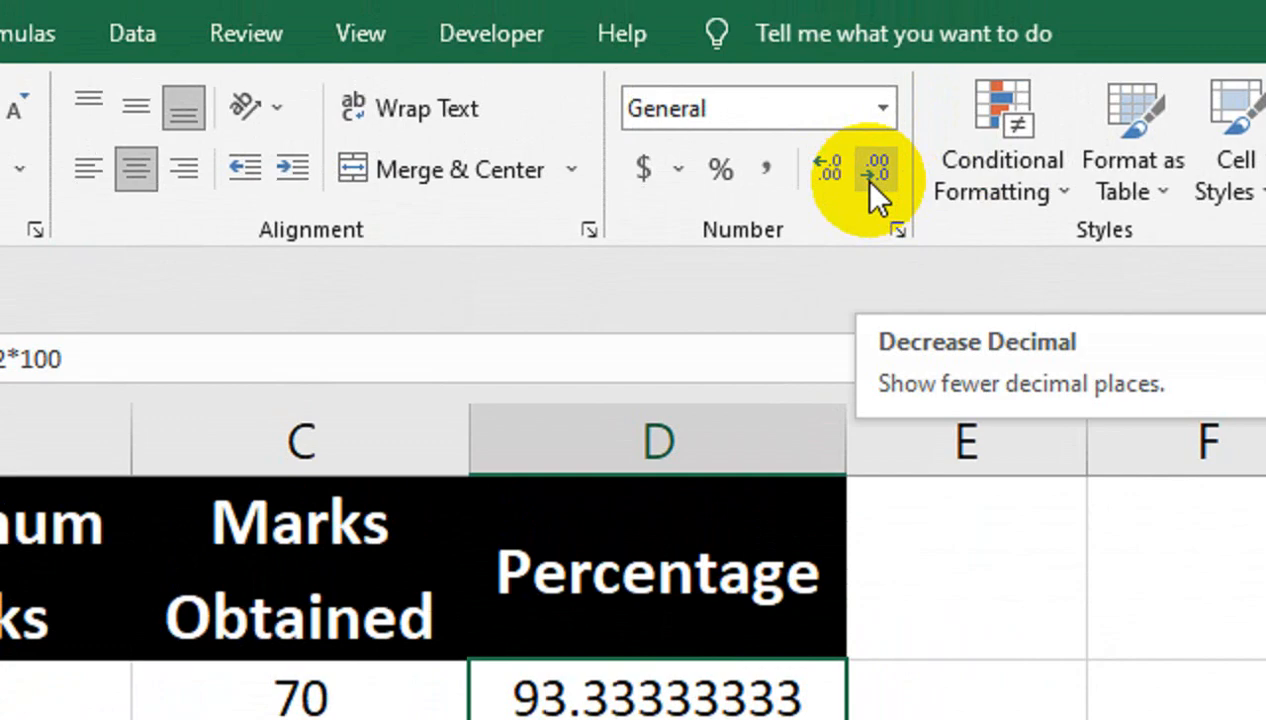
pyautogui.click(872, 178)
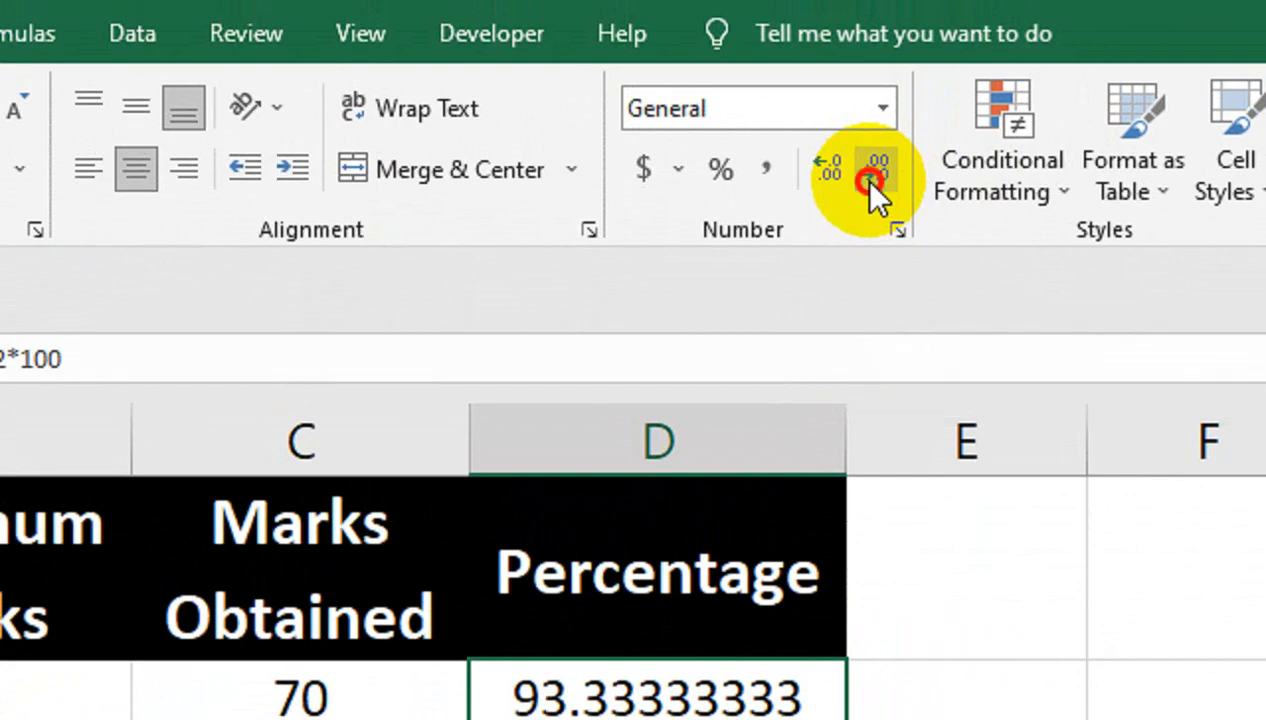
pyautogui.click(872, 178)
pyautogui.click(872, 178)
pyautogui.click(872, 178)
pyautogui.click(872, 178)
pyautogui.click(872, 180)
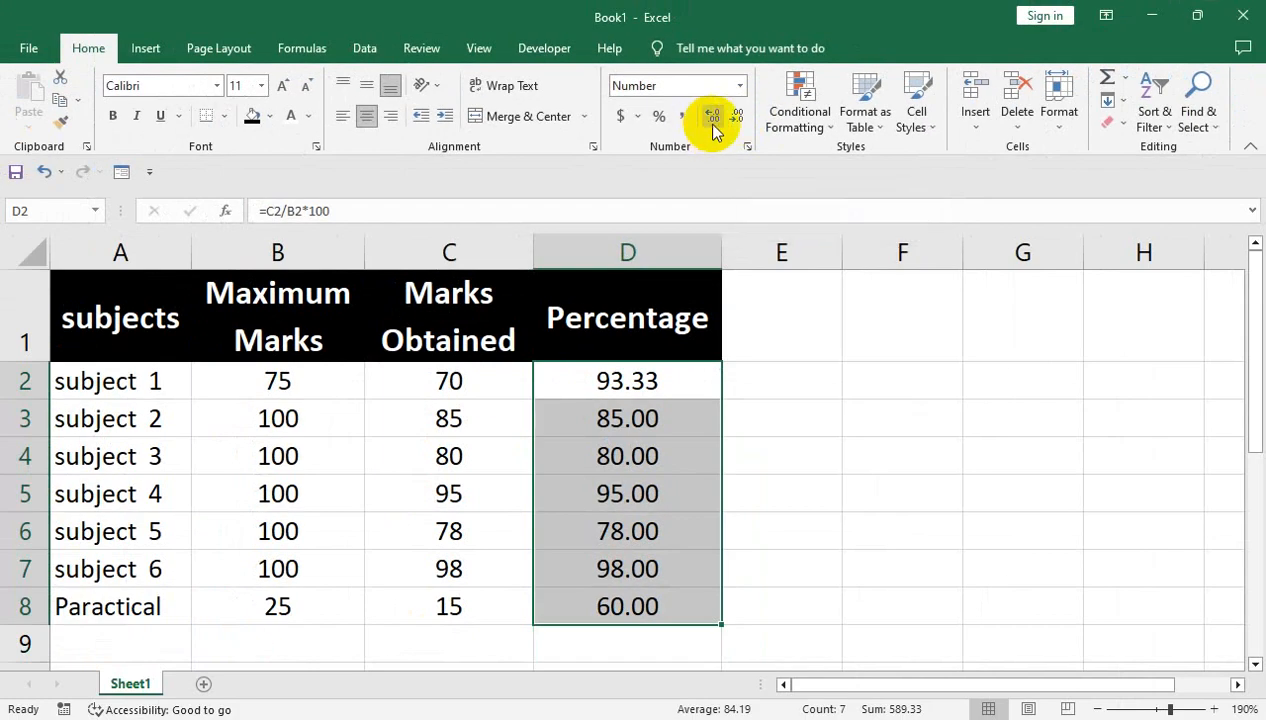
pyautogui.click(712, 121)
pyautogui.click(736, 117)
pyautogui.click(737, 118)
pyautogui.click(737, 118)
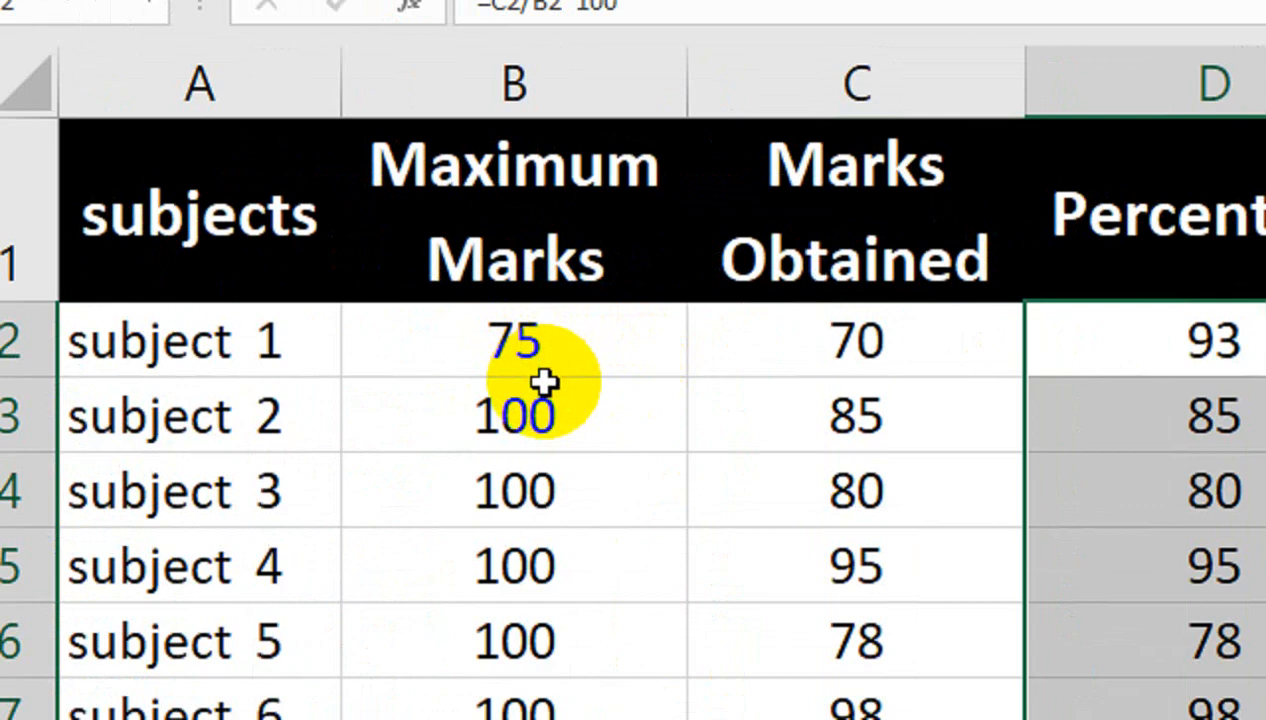
# - Set subject 1's maximum marks in B2 to 100
pyautogui.click(1068, 335)
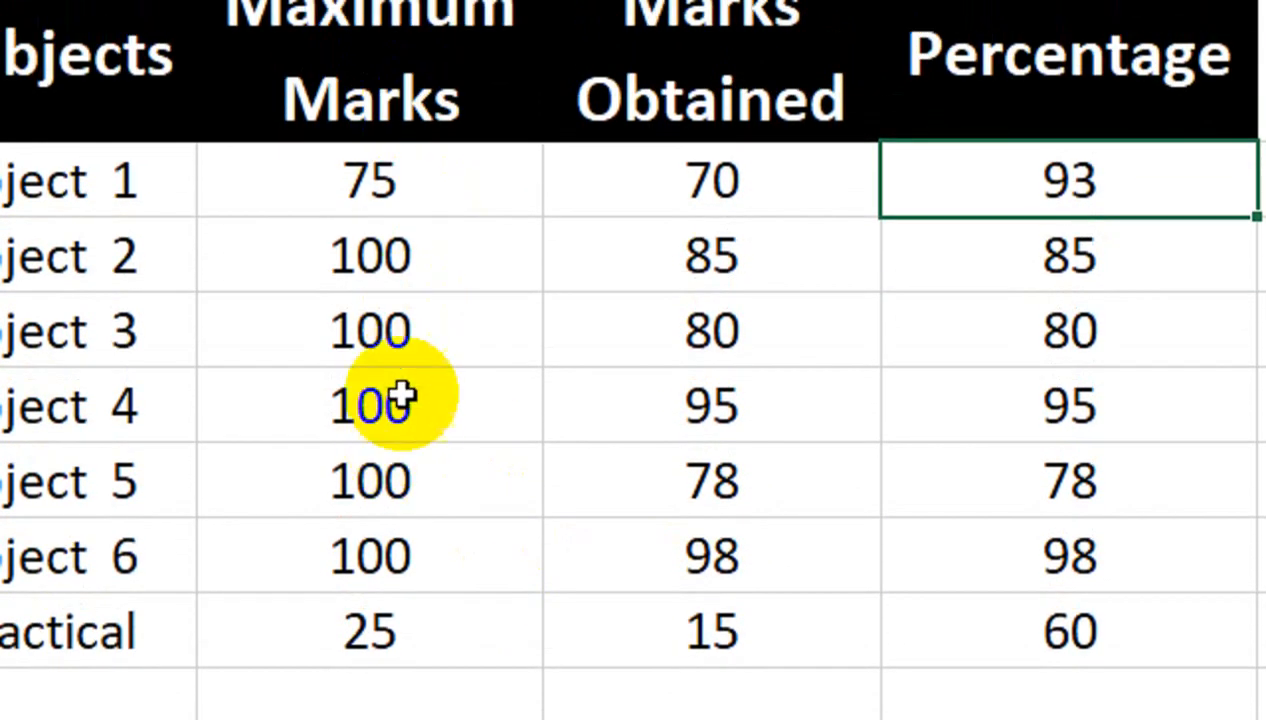
pyautogui.click(385, 198)
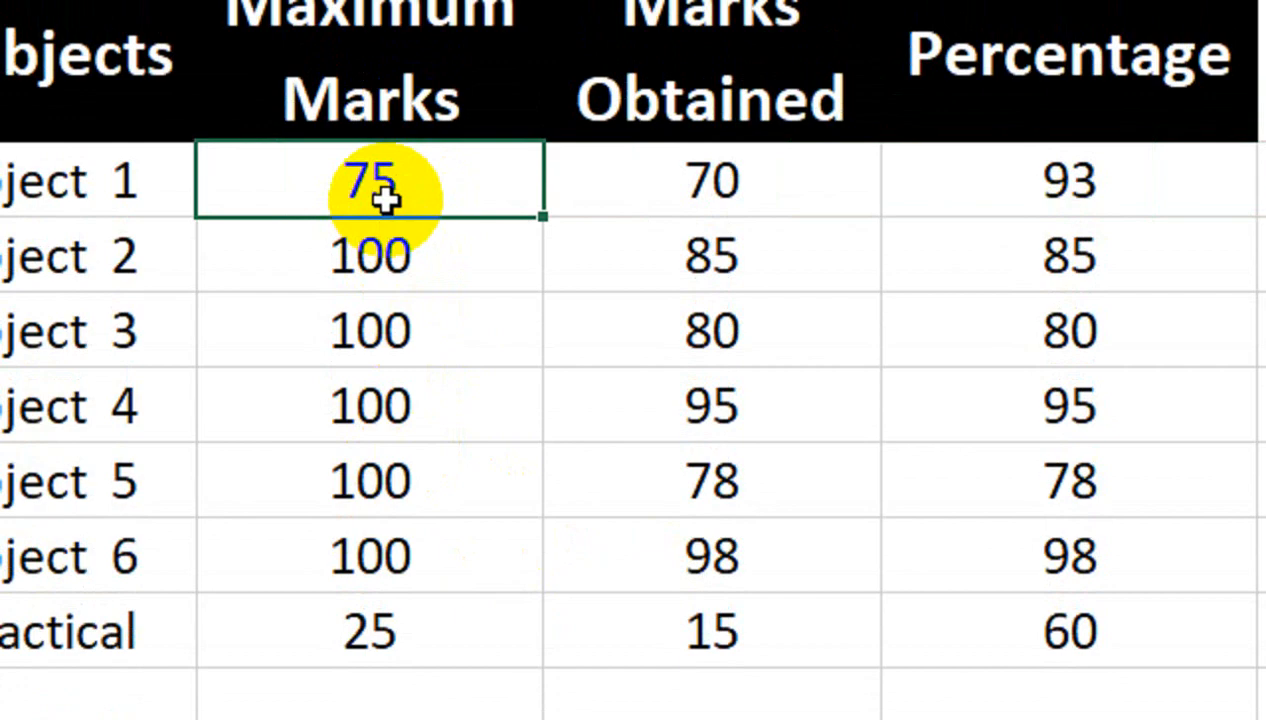
pyautogui.write('100')
pyautogui.press('Return')
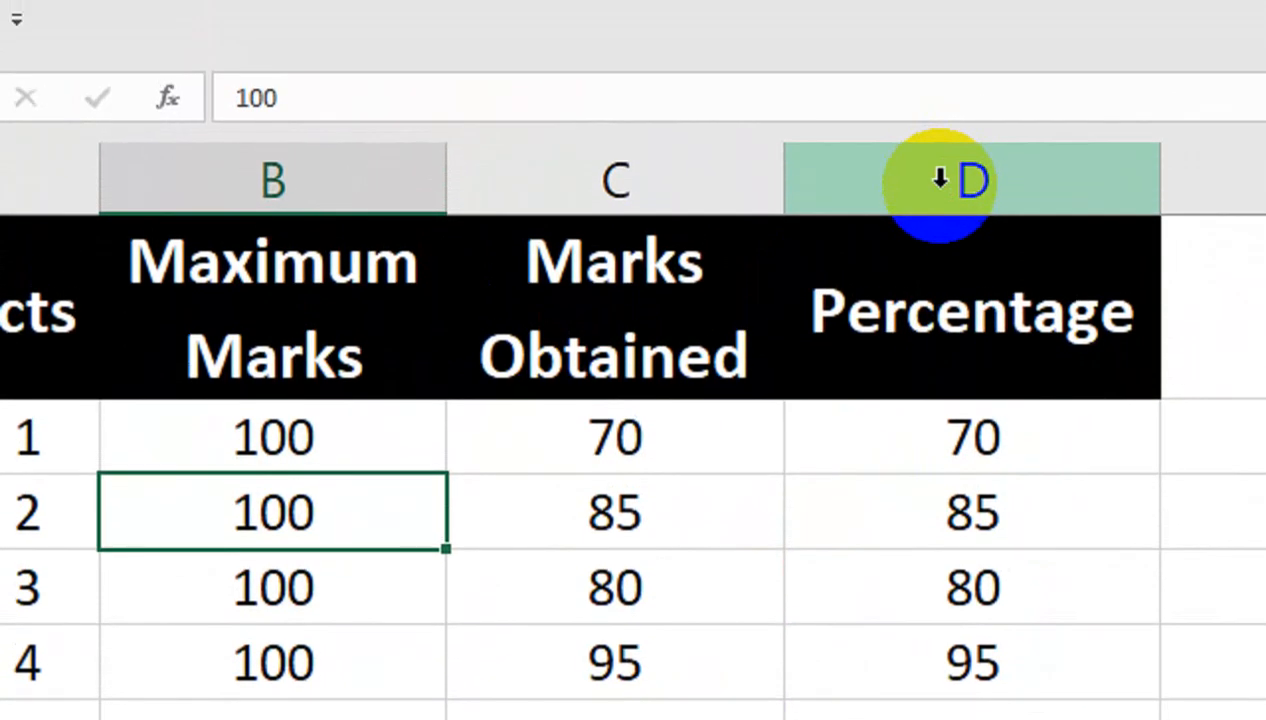
pyautogui.rightClick(990, 35)
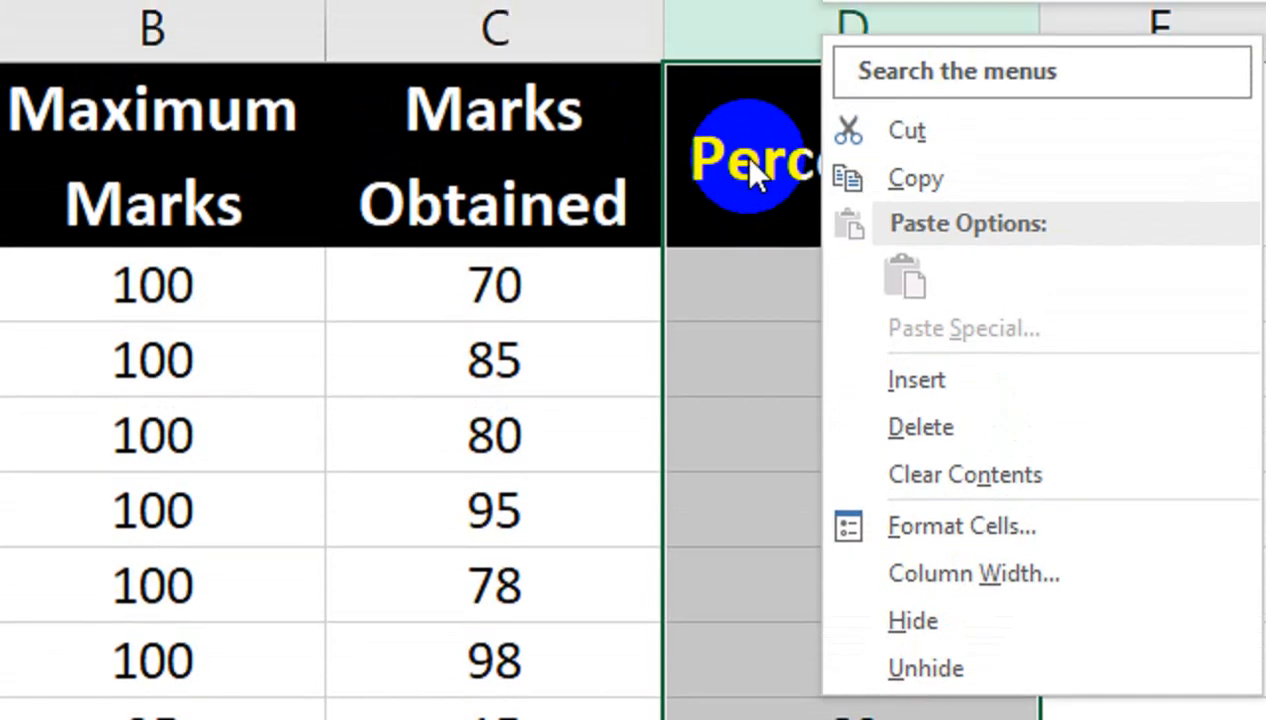
pyautogui.click(757, 40)
pyautogui.click(764, 20)
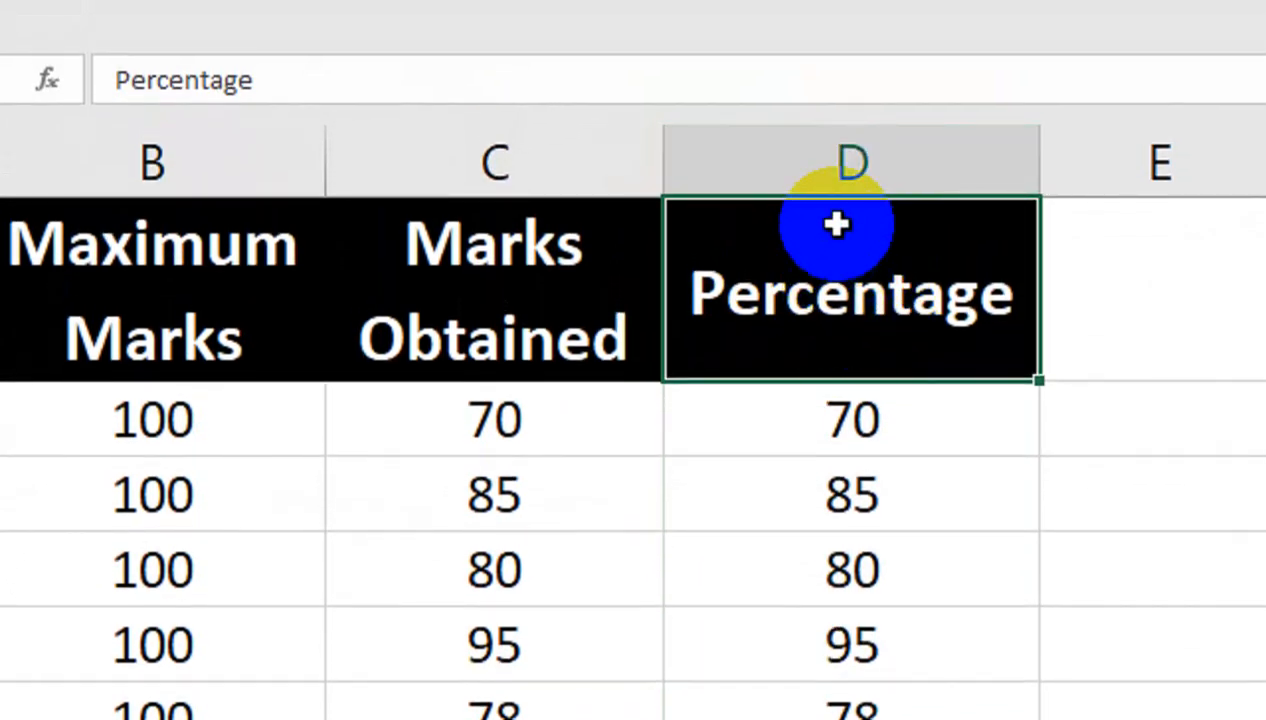
# - Move the Percentage column from D1:D8 to G1:G8 and autofit column G's width
pyautogui.click(851, 170)
pyautogui.moveTo(825, 316); pyautogui.dragTo(817, 719)
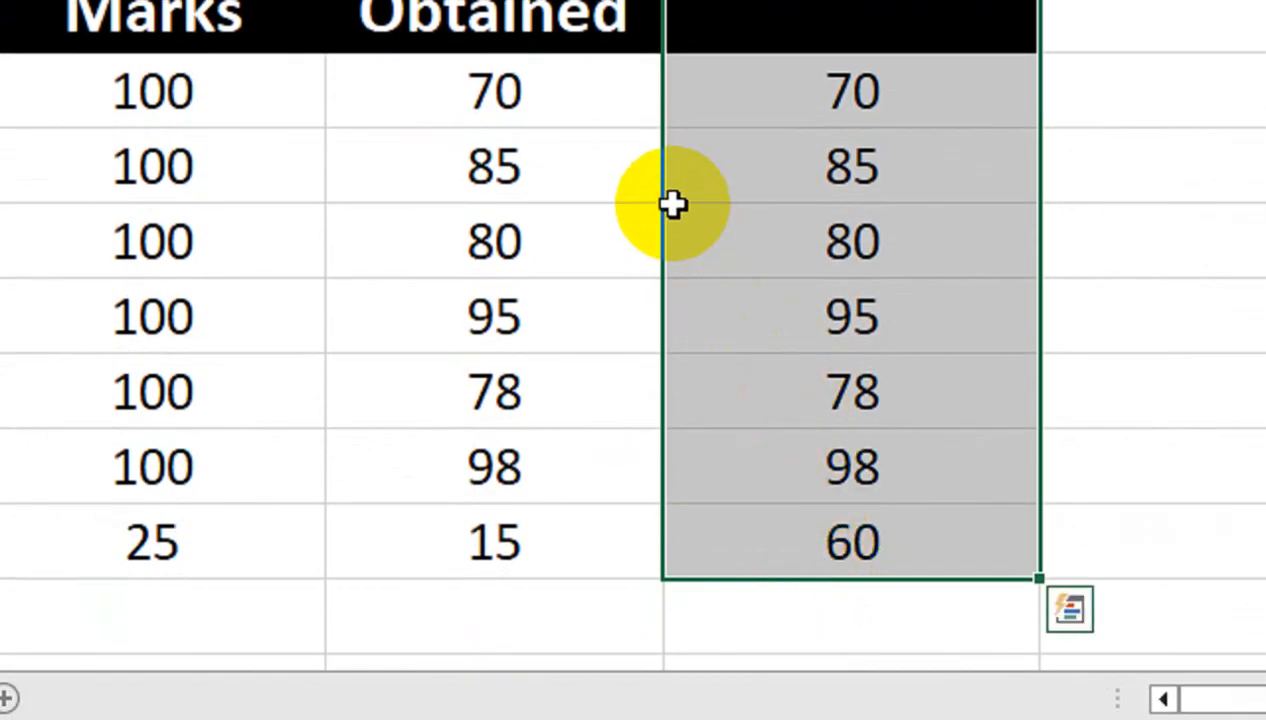
pyautogui.moveTo(672, 204); pyautogui.dragTo(1265, 152)
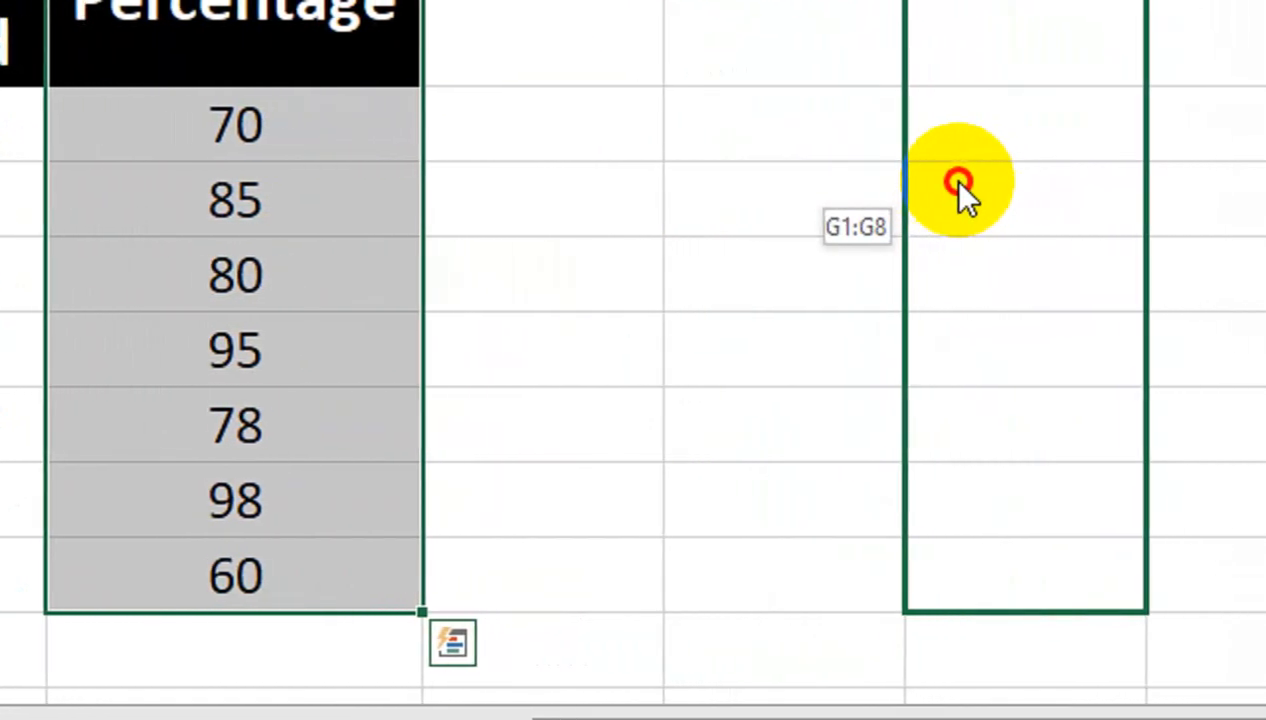
pyautogui.moveTo(958, 182); pyautogui.dragTo(955, 182)
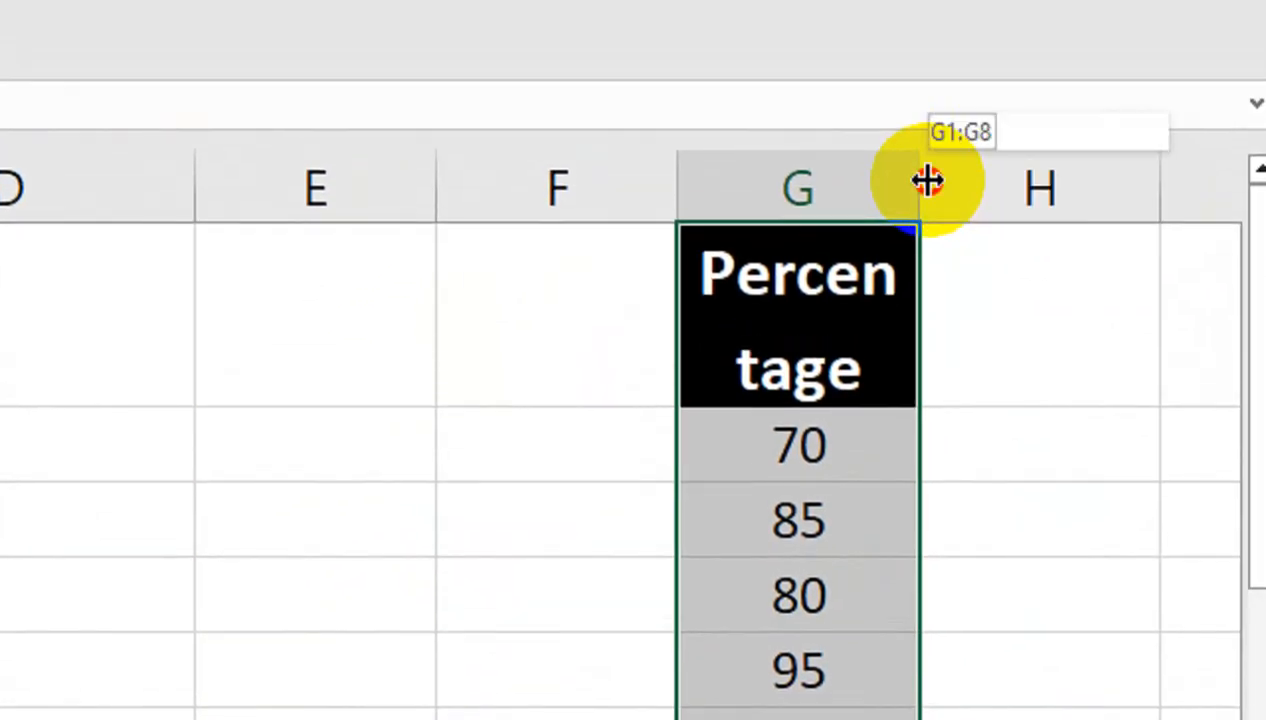
pyautogui.doubleClick(927, 181)
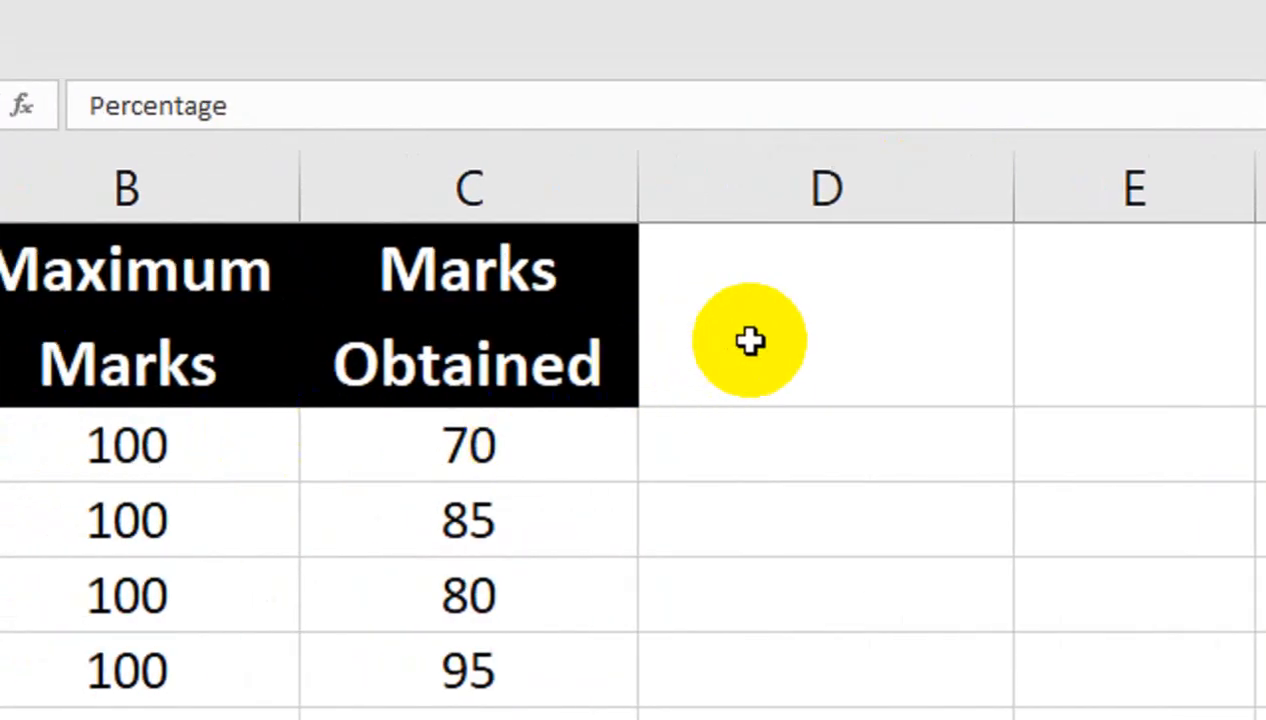
# - Merge and center D1:E2, and merge and center D3:E6 as a second block beneath it
pyautogui.click(749, 342)
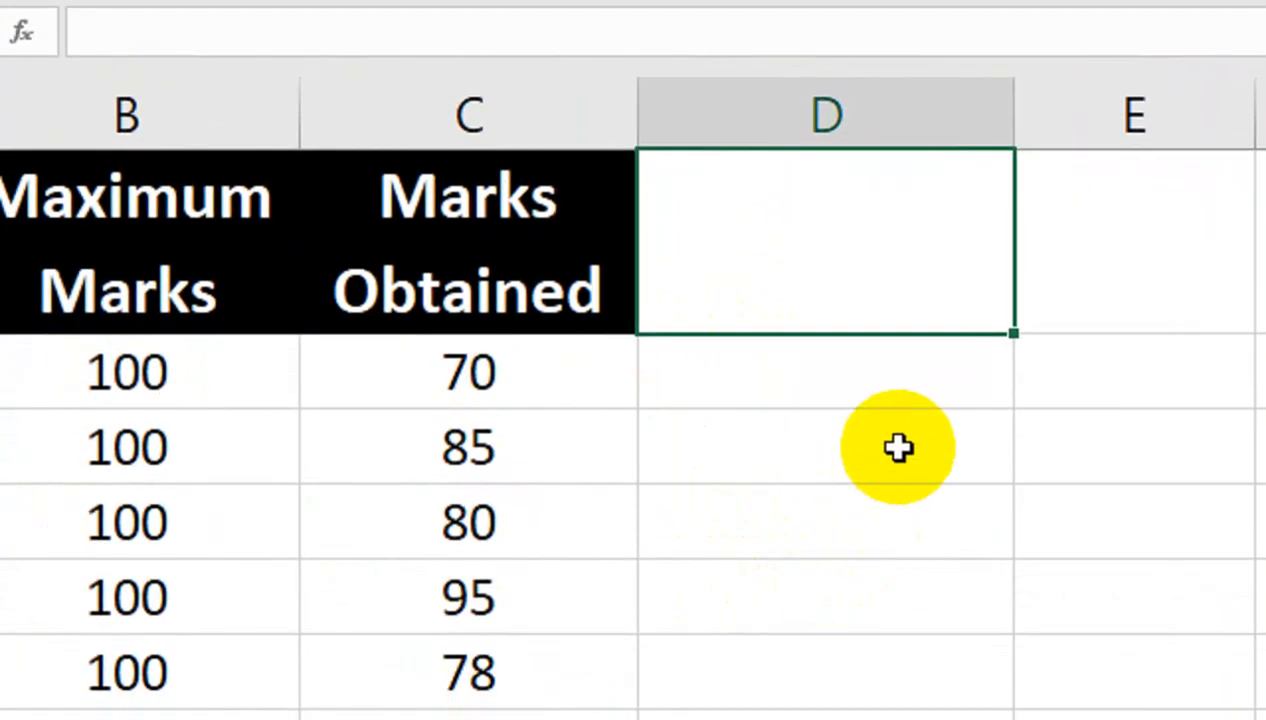
pyautogui.moveTo(948, 470); pyautogui.dragTo(1112, 652)
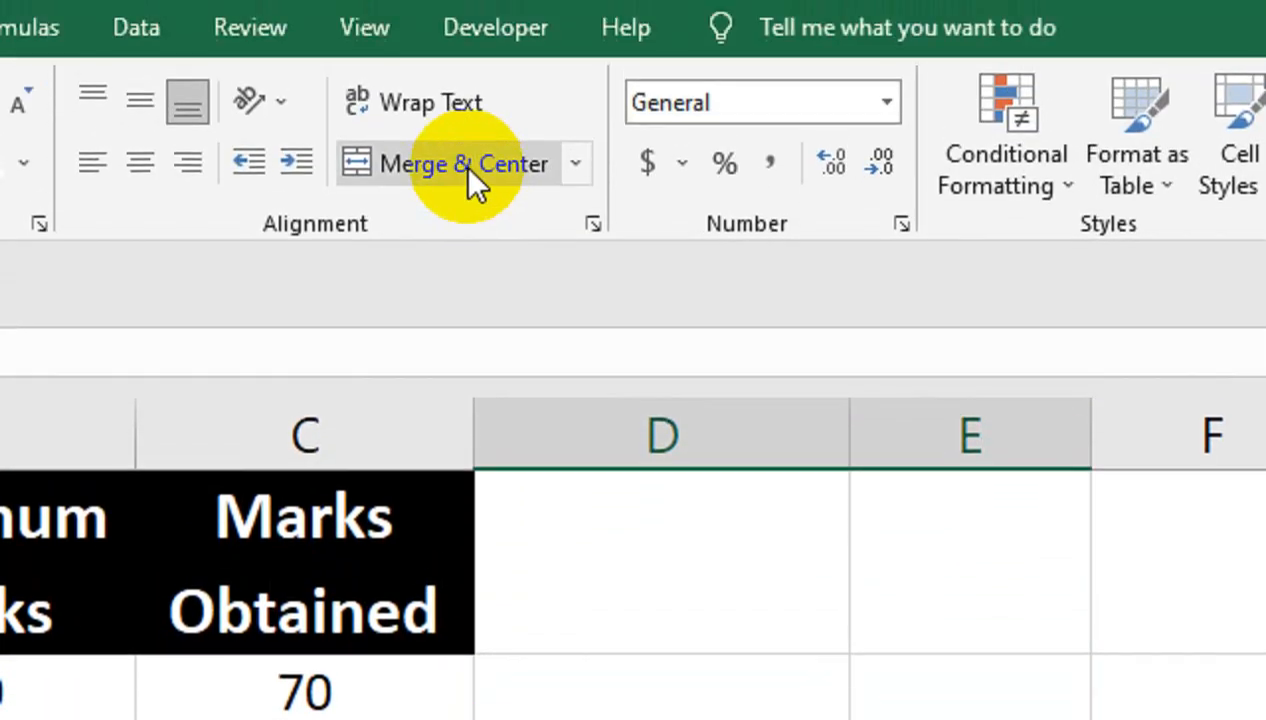
pyautogui.click(469, 175)
pyautogui.moveTo(783, 317); pyautogui.dragTo(896, 376)
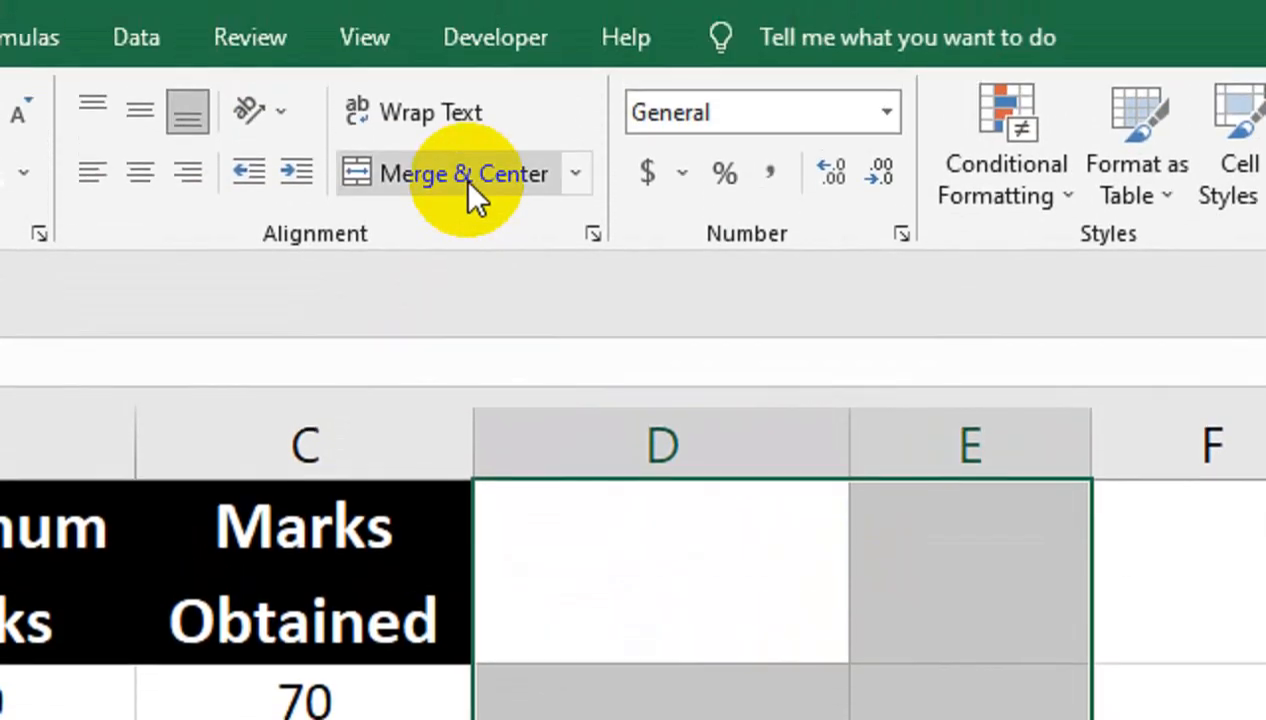
pyautogui.click(460, 80)
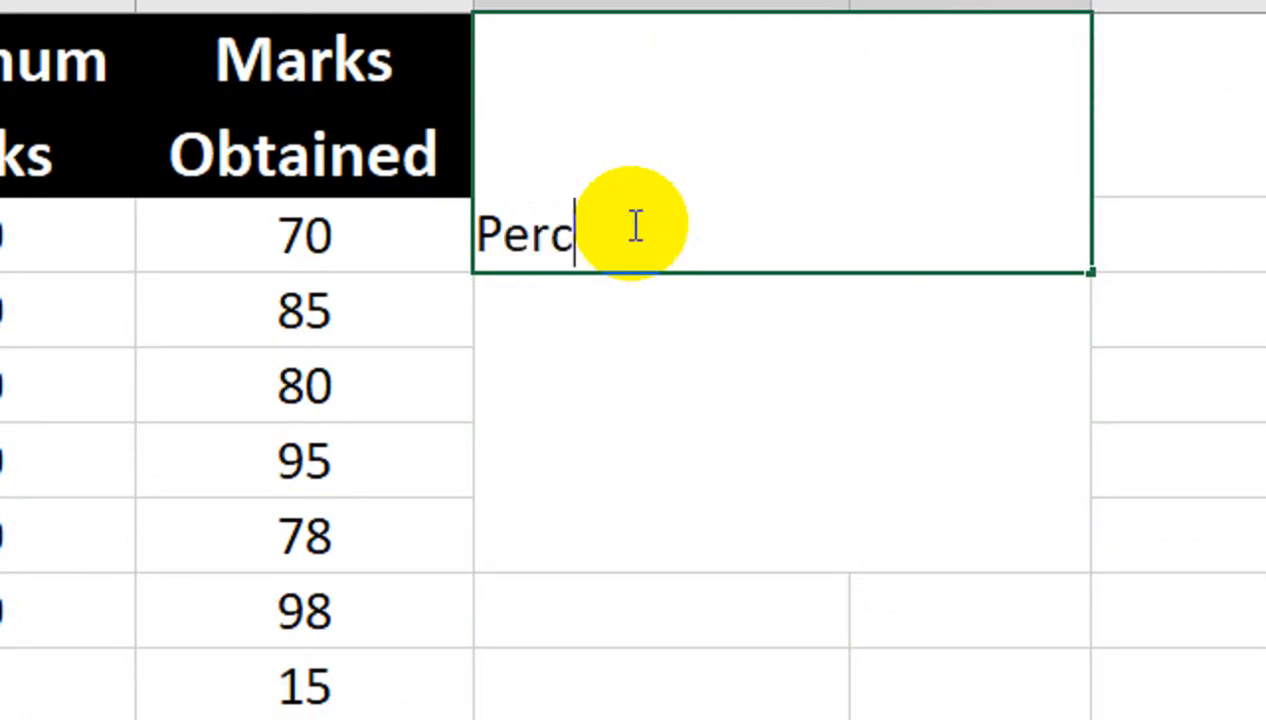
# - Enter "Percentage" in the merged cell D1:E2 and align it vertically to the middle
pyautogui.click(619, 322)
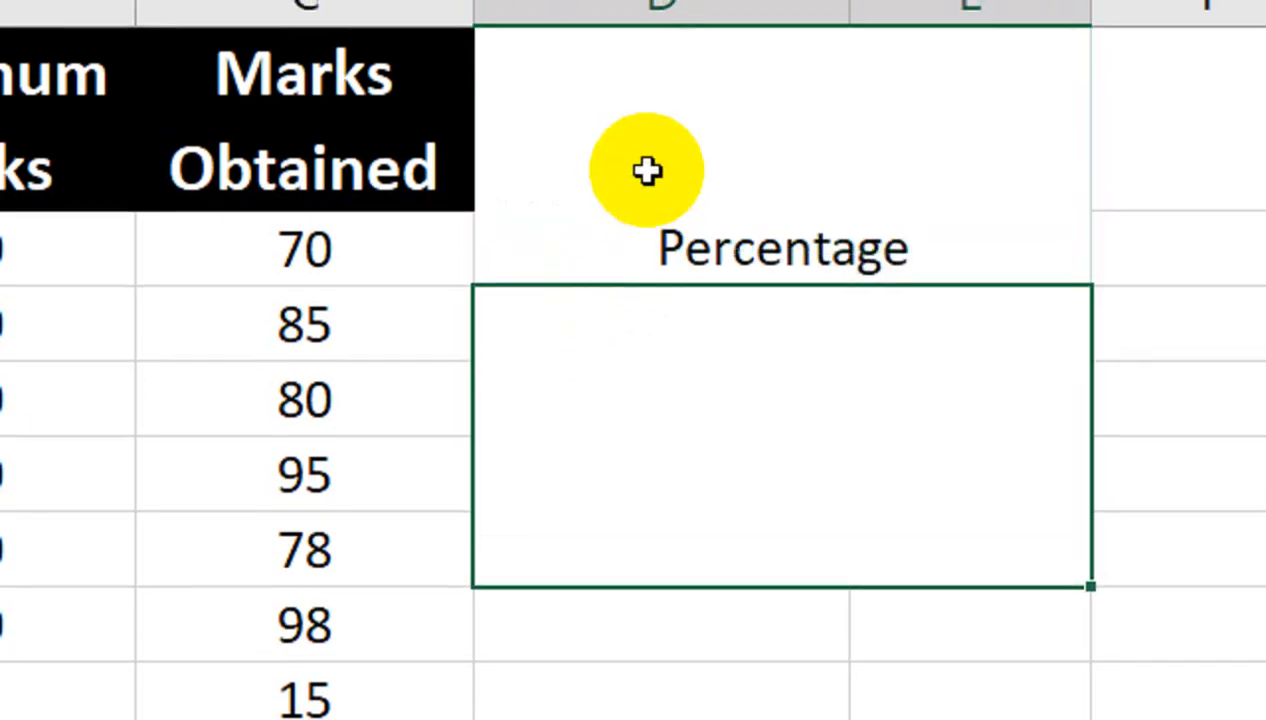
pyautogui.click(647, 156)
pyautogui.click(318, 173)
# - Format the merged Percentage heading with font size 20, a green fill and bold text
pyautogui.click(160, 163)
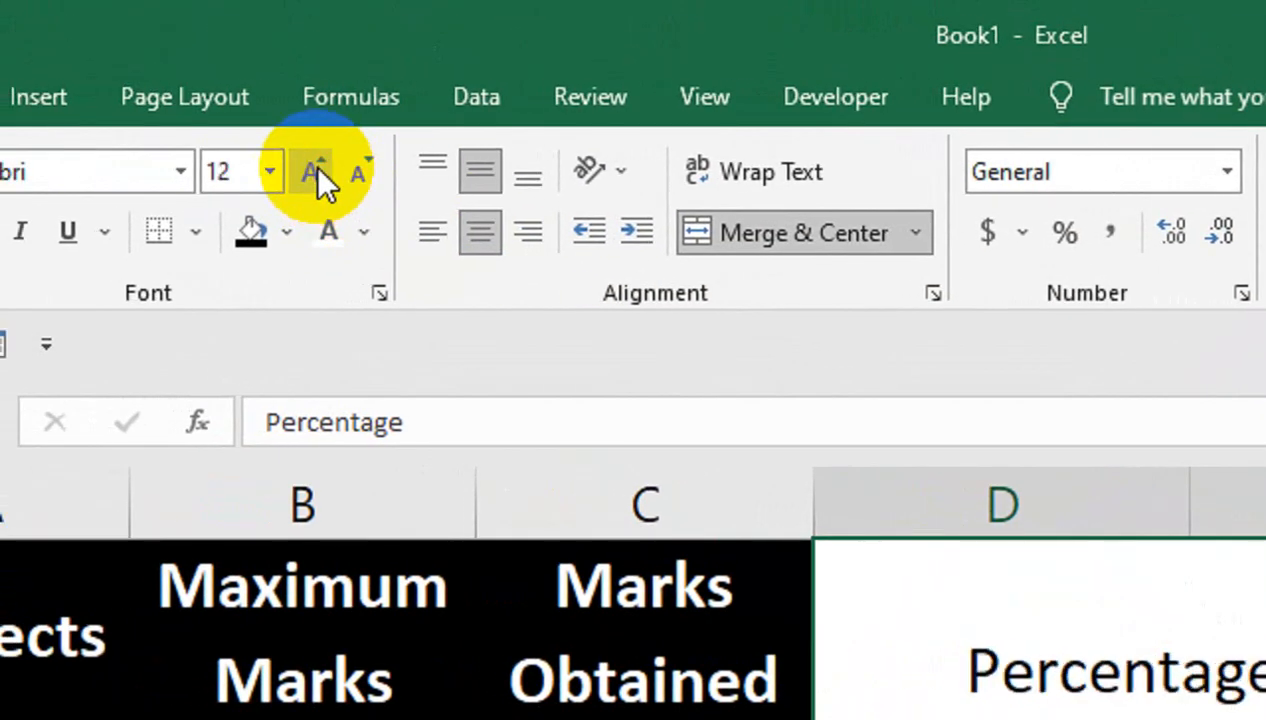
pyautogui.click(160, 163)
pyautogui.click(160, 163)
pyautogui.click(160, 163)
pyautogui.click(314, 172)
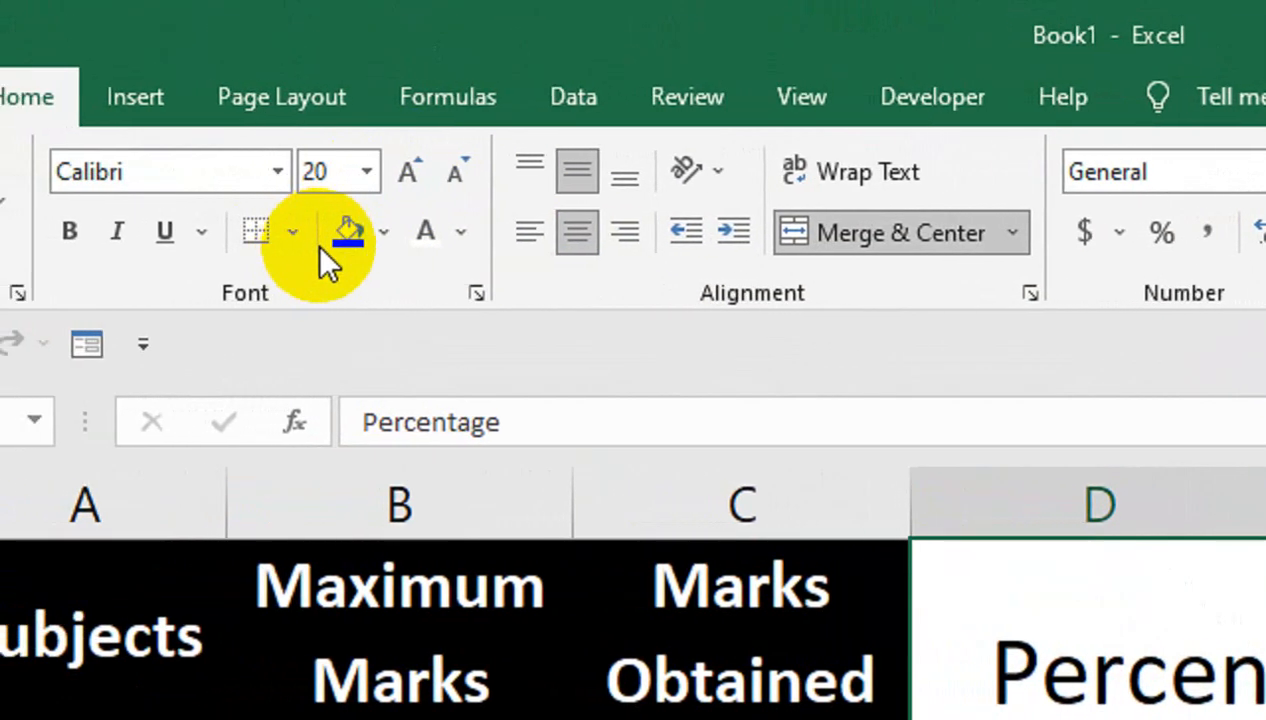
pyautogui.click(383, 233)
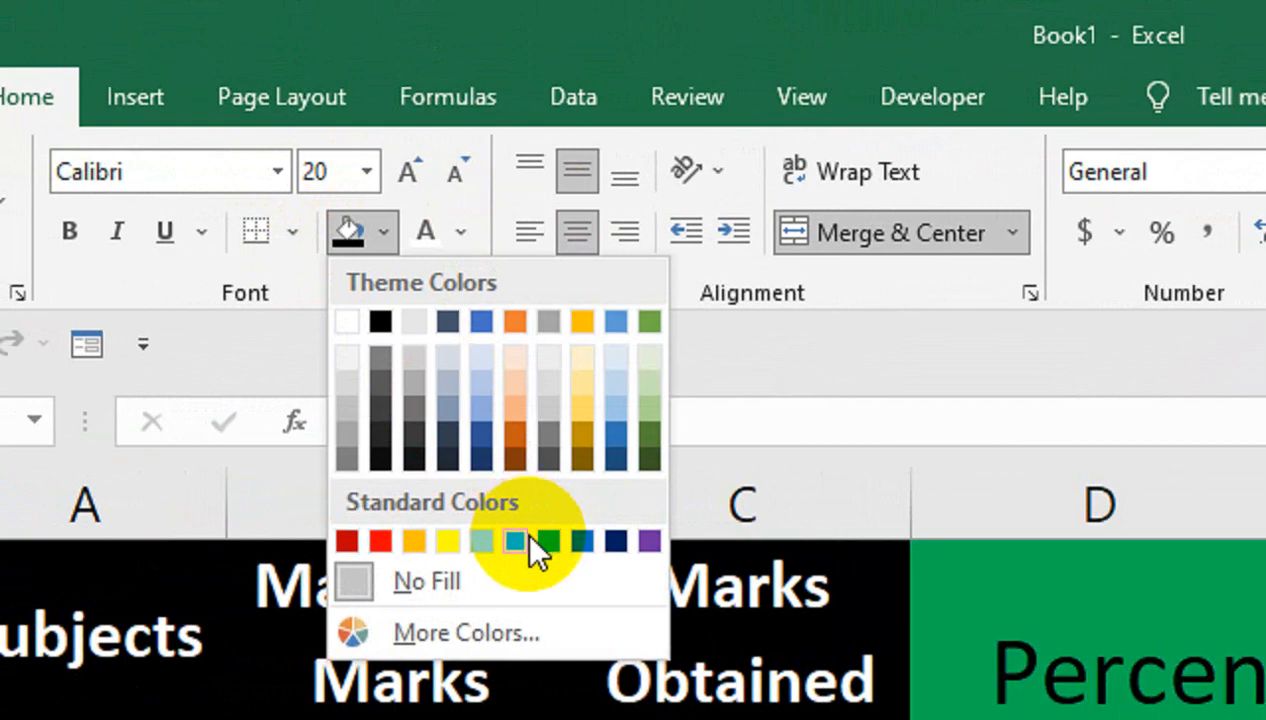
pyautogui.click(531, 537)
pyautogui.click(69, 231)
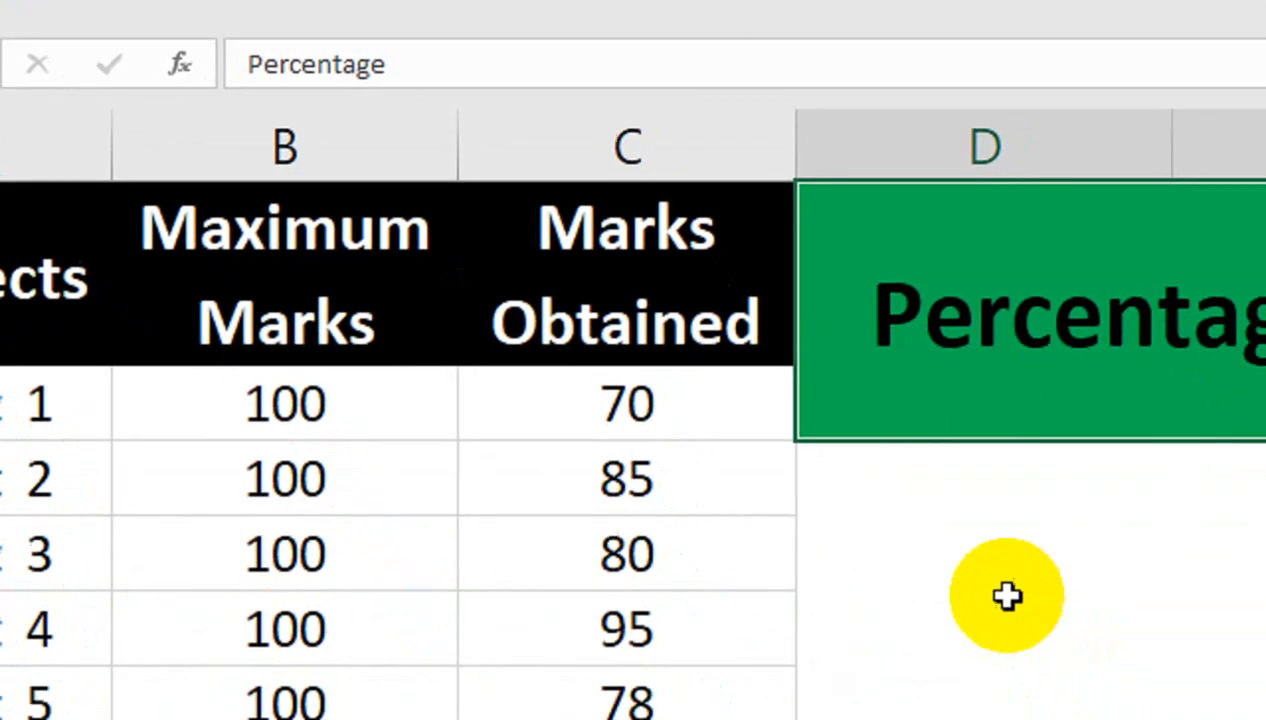
# - Total the maximum marks in B9 with =SUM(B2:B8) and make the result bold
pyautogui.click(1005, 596)
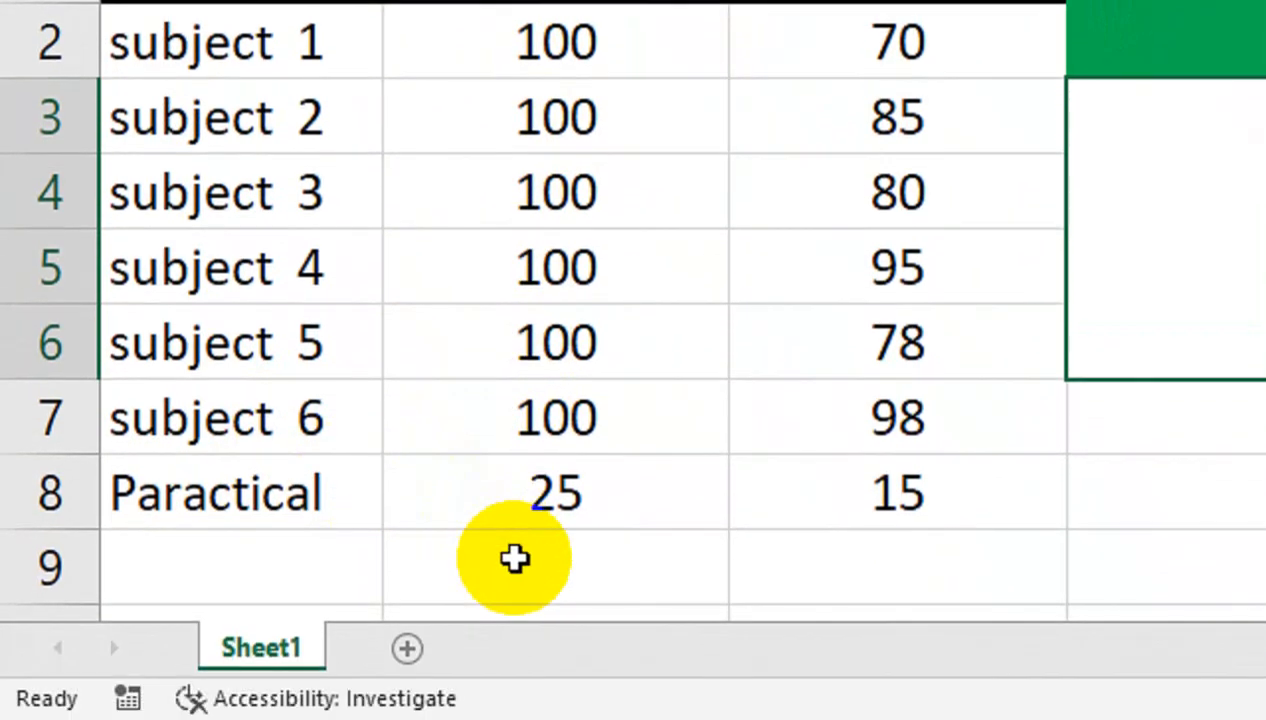
pyautogui.click(514, 559)
pyautogui.write('=sum')
pyautogui.press('Tab')
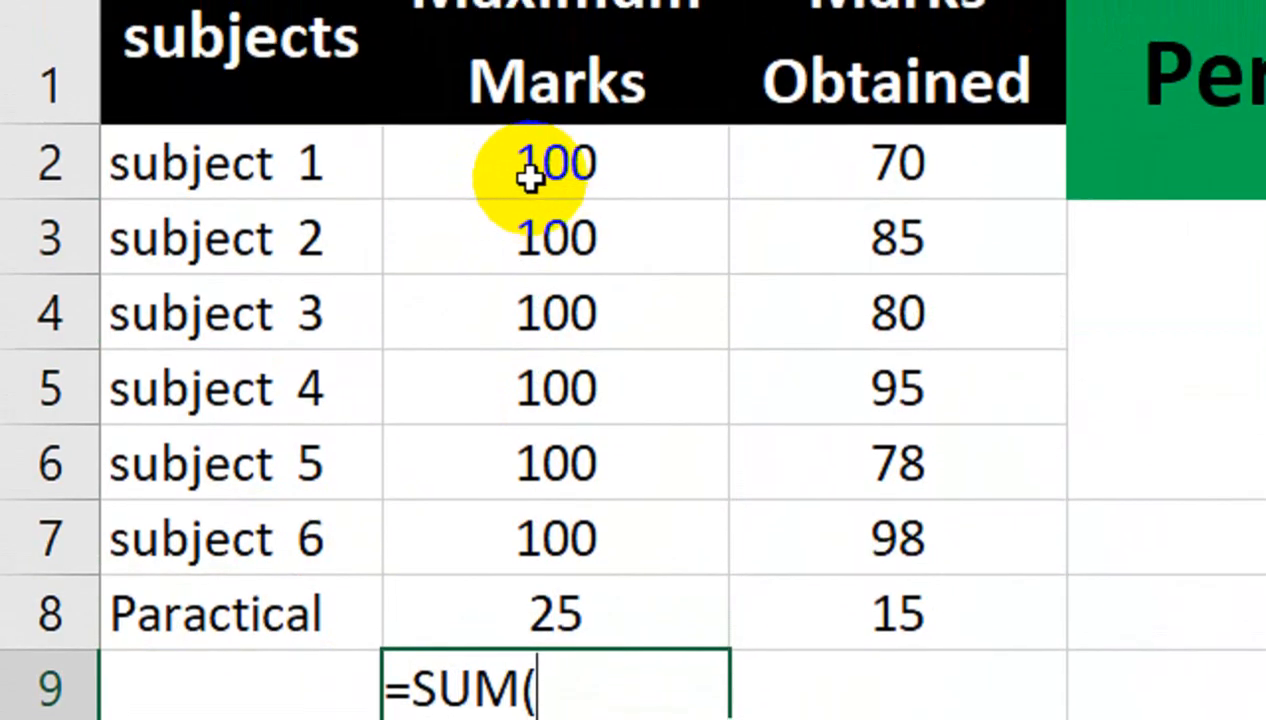
pyautogui.click(545, 45)
pyautogui.moveTo(529, 248); pyautogui.dragTo(562, 611)
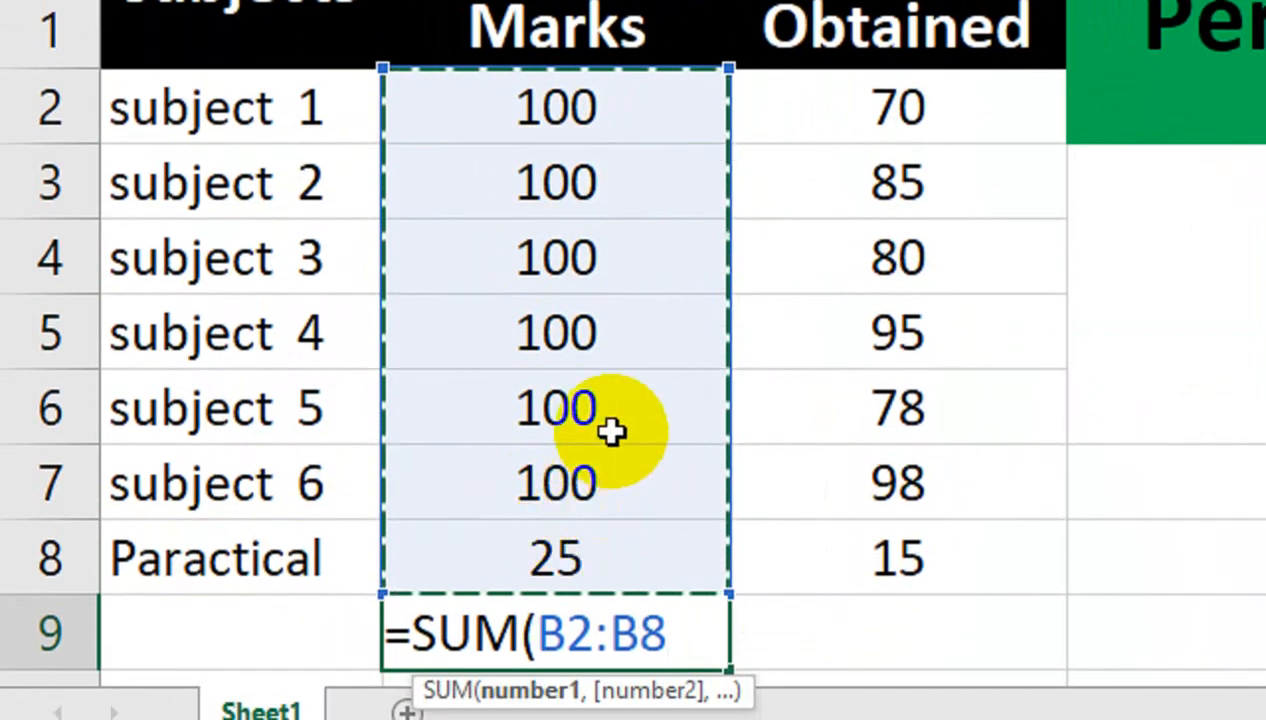
pyautogui.write(')')
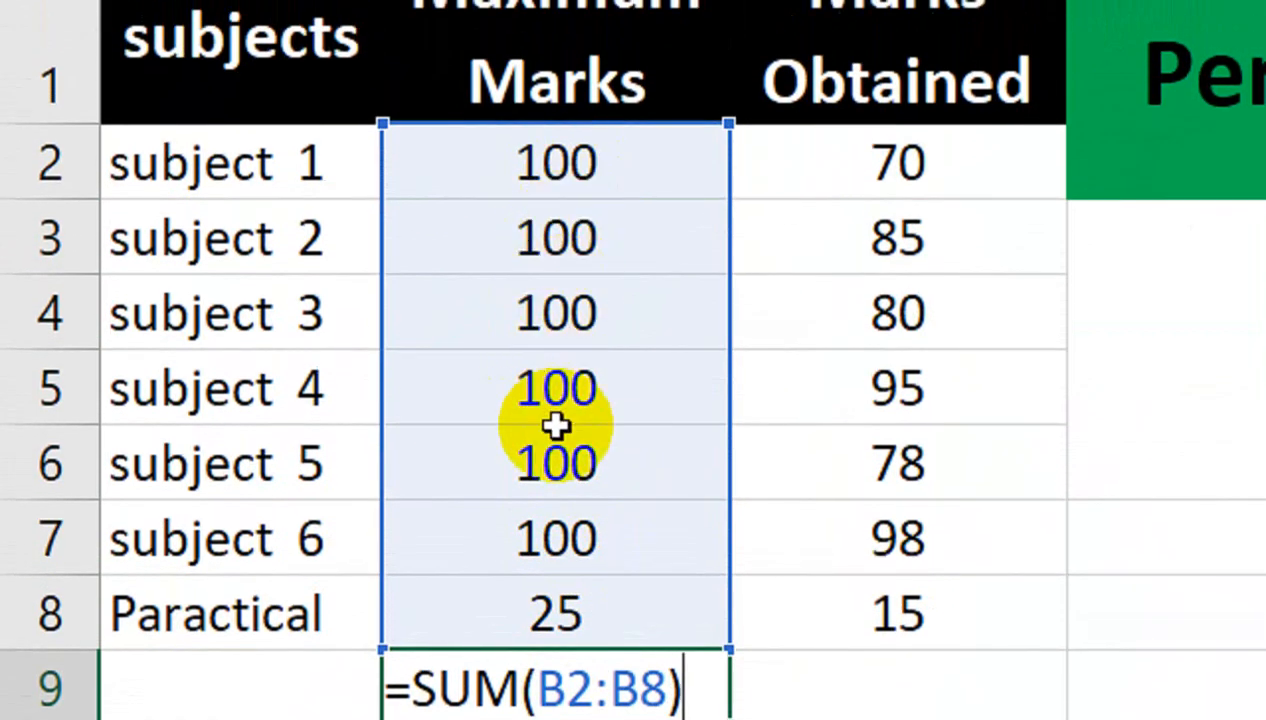
pyautogui.press('Return')
pyautogui.click(579, 522)
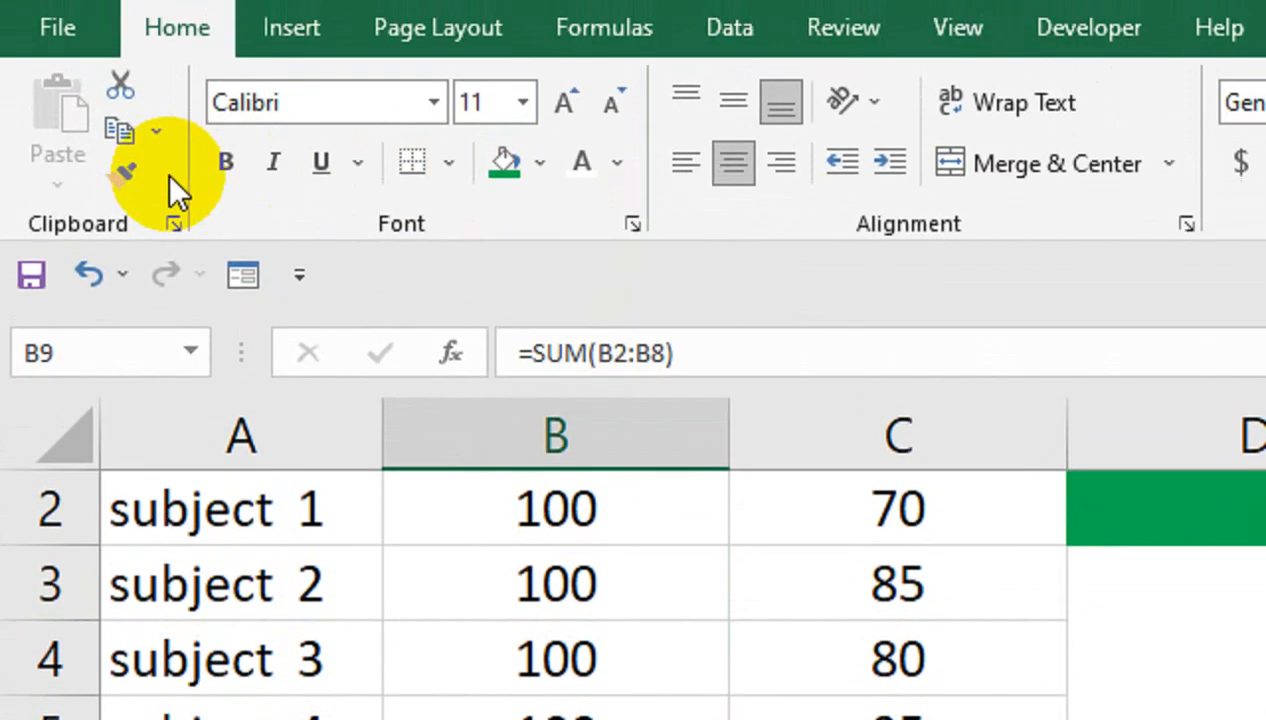
pyautogui.click(217, 180)
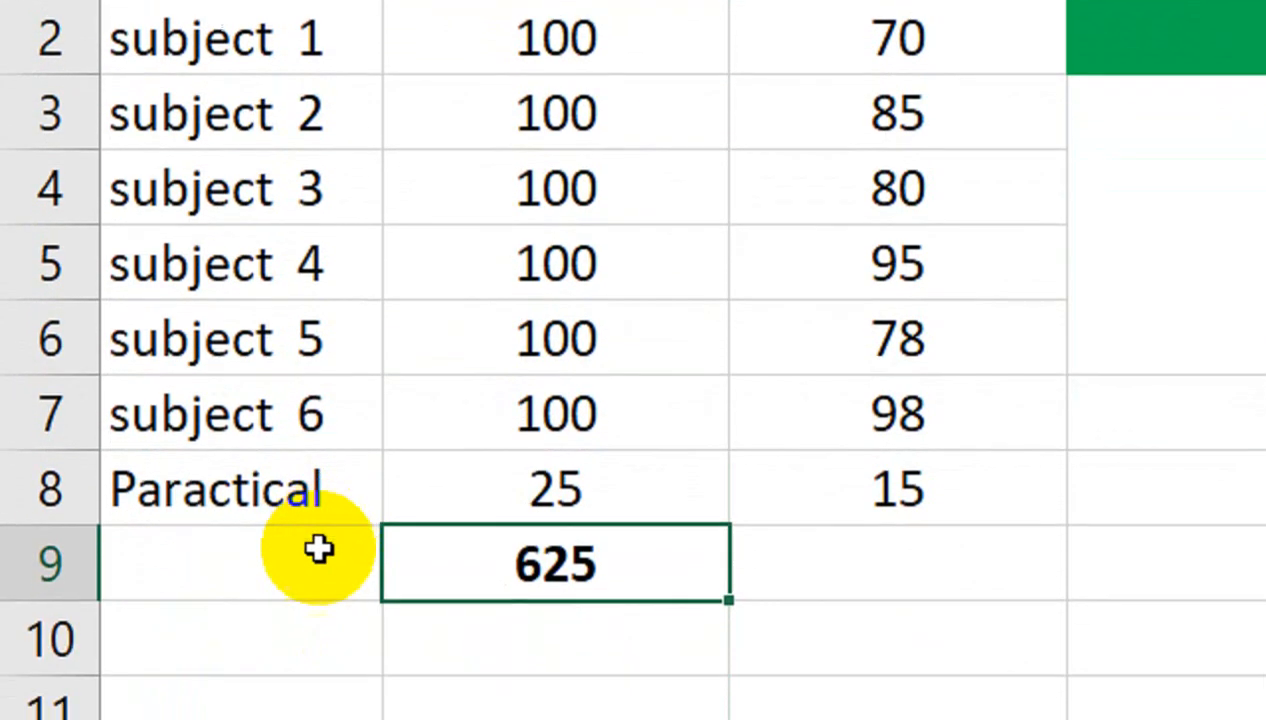
# - Label A9 "Max Total" and format the total row A9:C9 with yellow fill and bold text
pyautogui.click(302, 540)
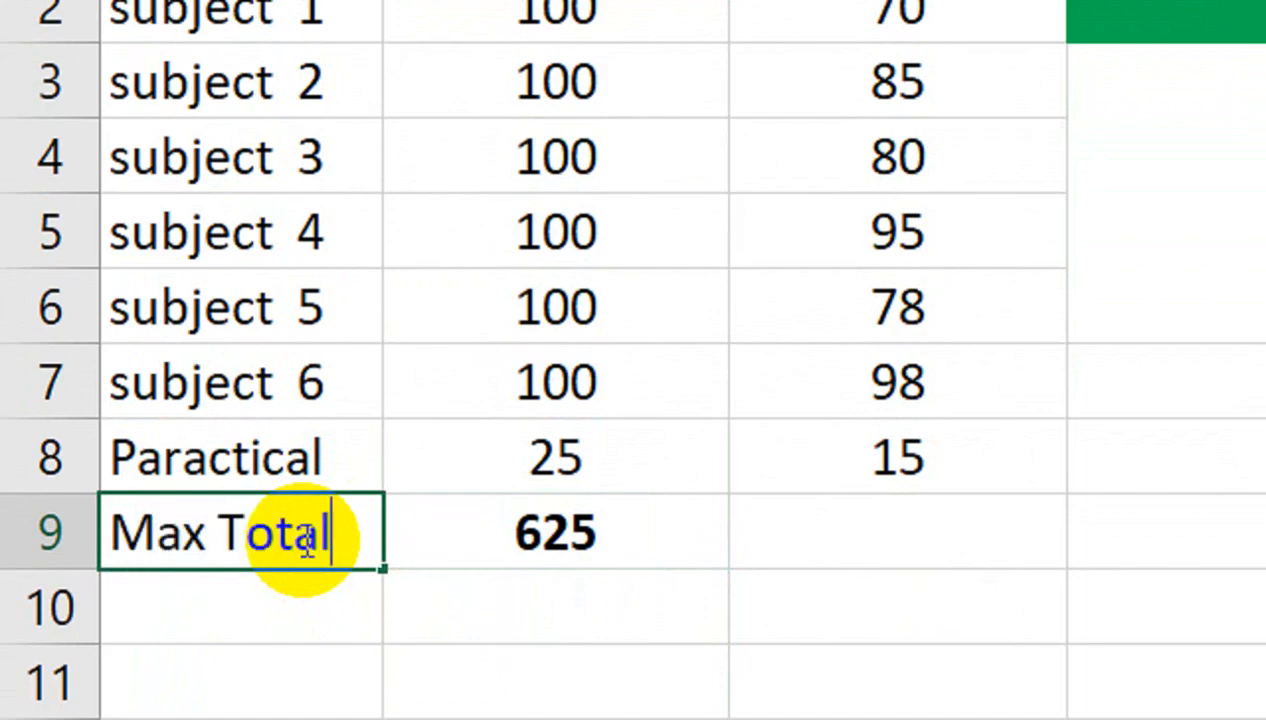
pyautogui.press('Tab')
pyautogui.moveTo(295, 540); pyautogui.dragTo(842, 526)
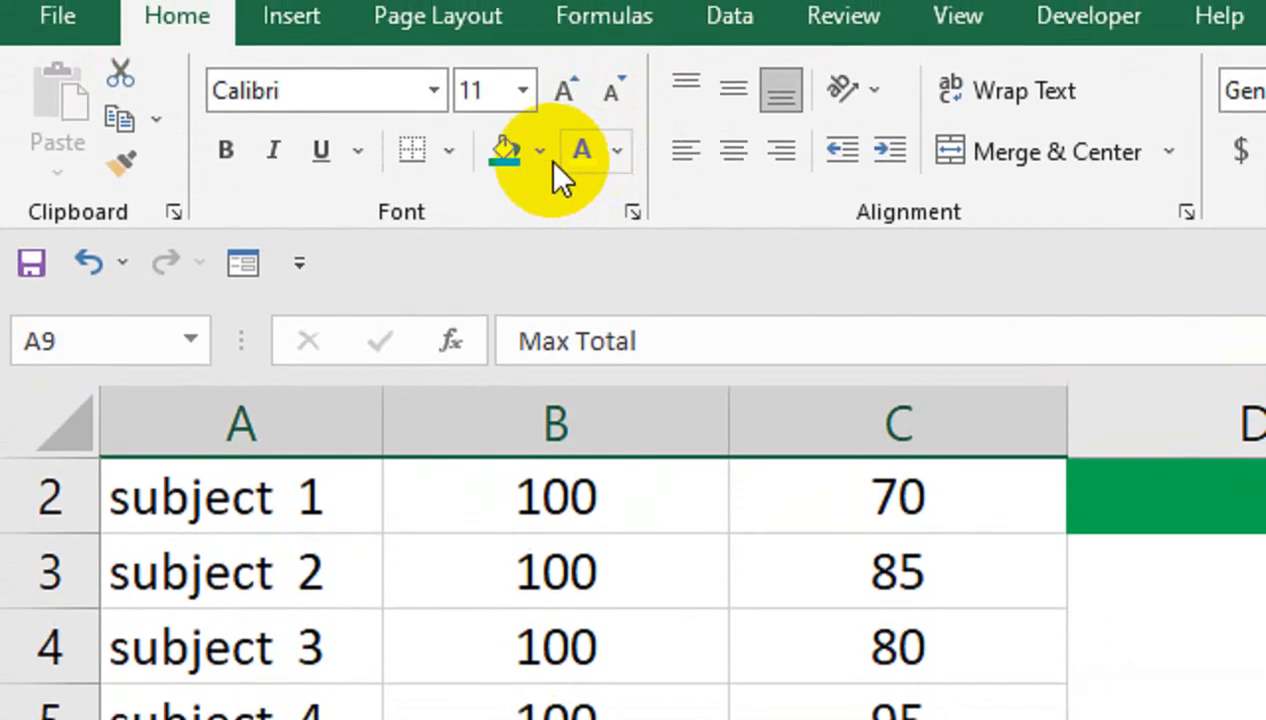
pyautogui.click(540, 152)
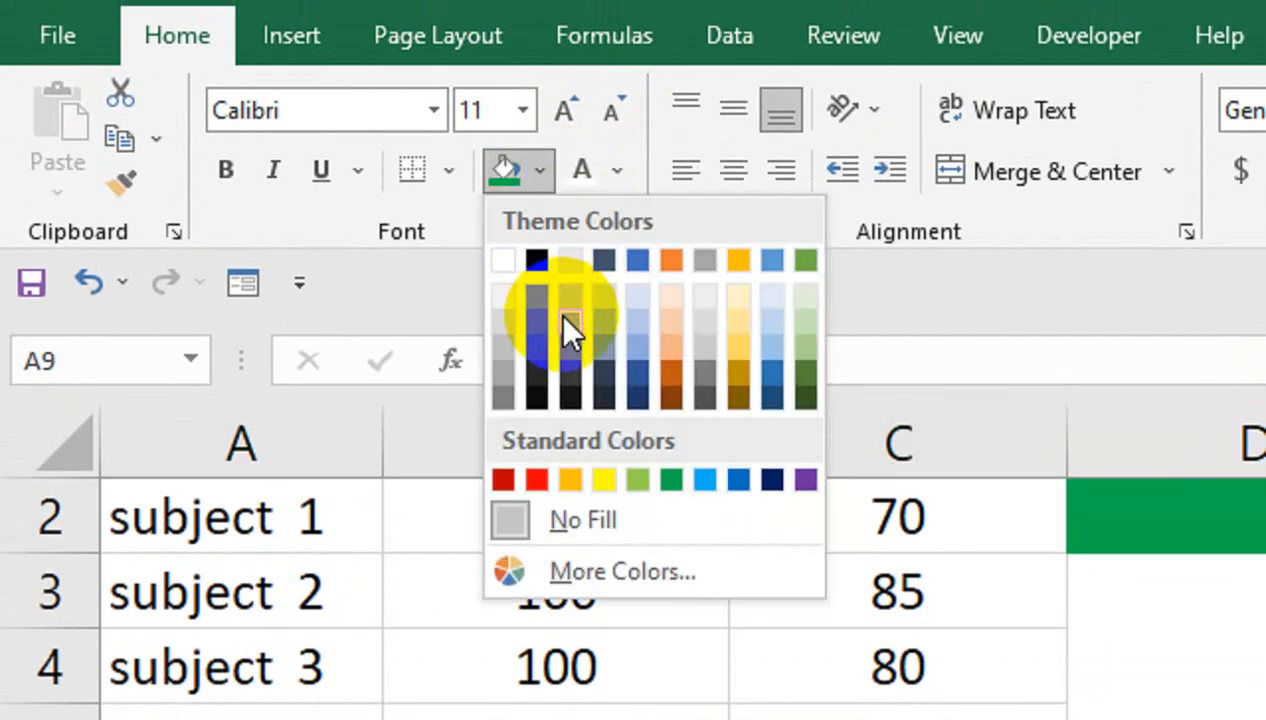
pyautogui.click(603, 480)
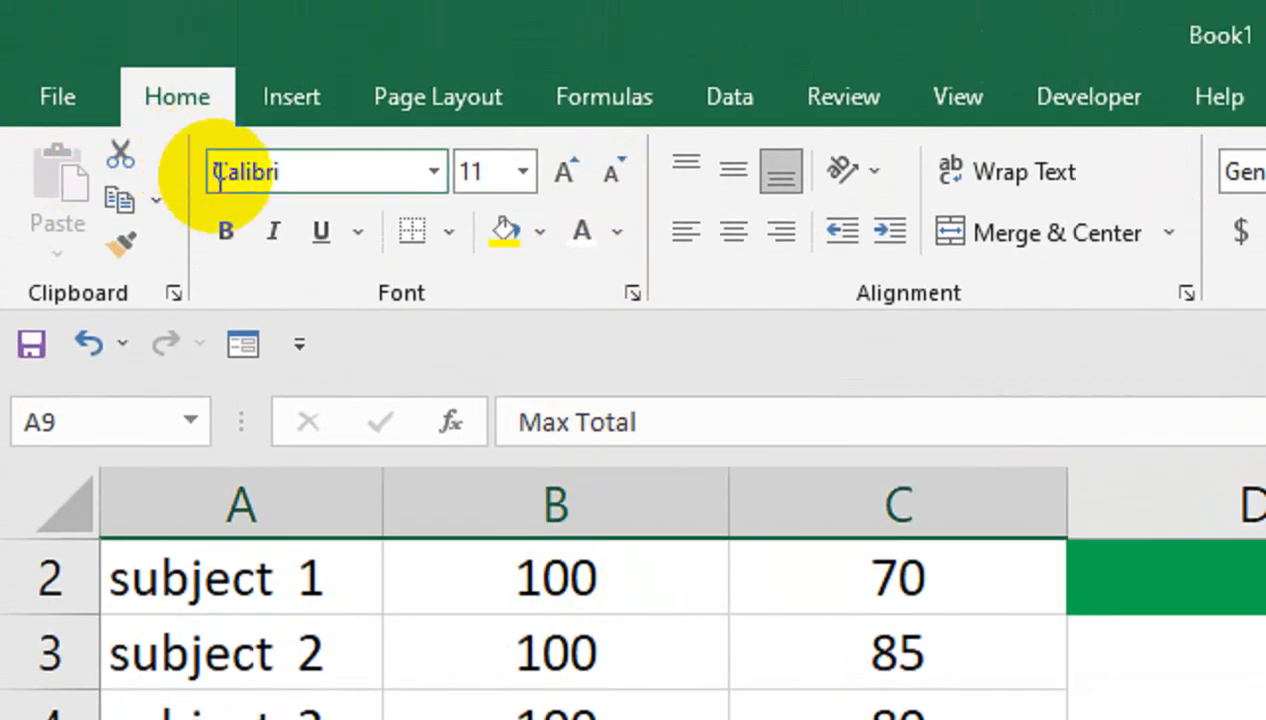
# - Total the marks obtained in C9 with =SUM(C2:C8)
pyautogui.moveTo(896, 543); pyautogui.dragTo(740, 523)
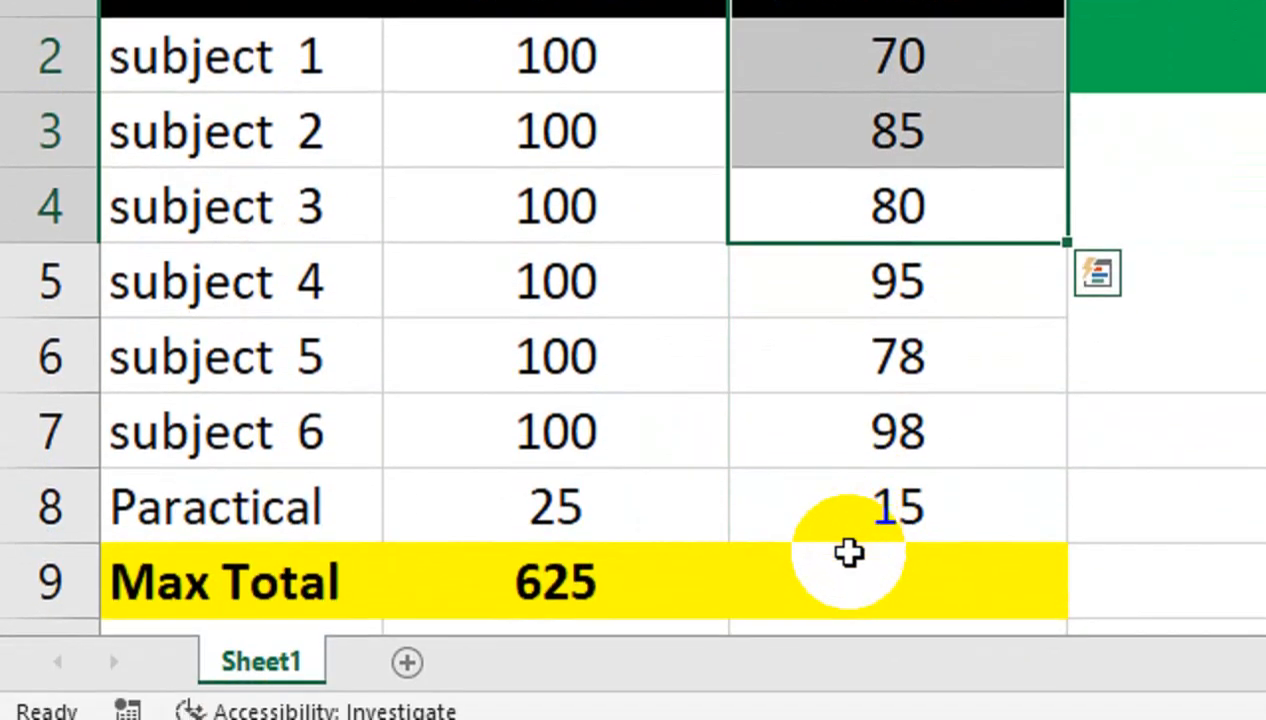
pyautogui.click(848, 551)
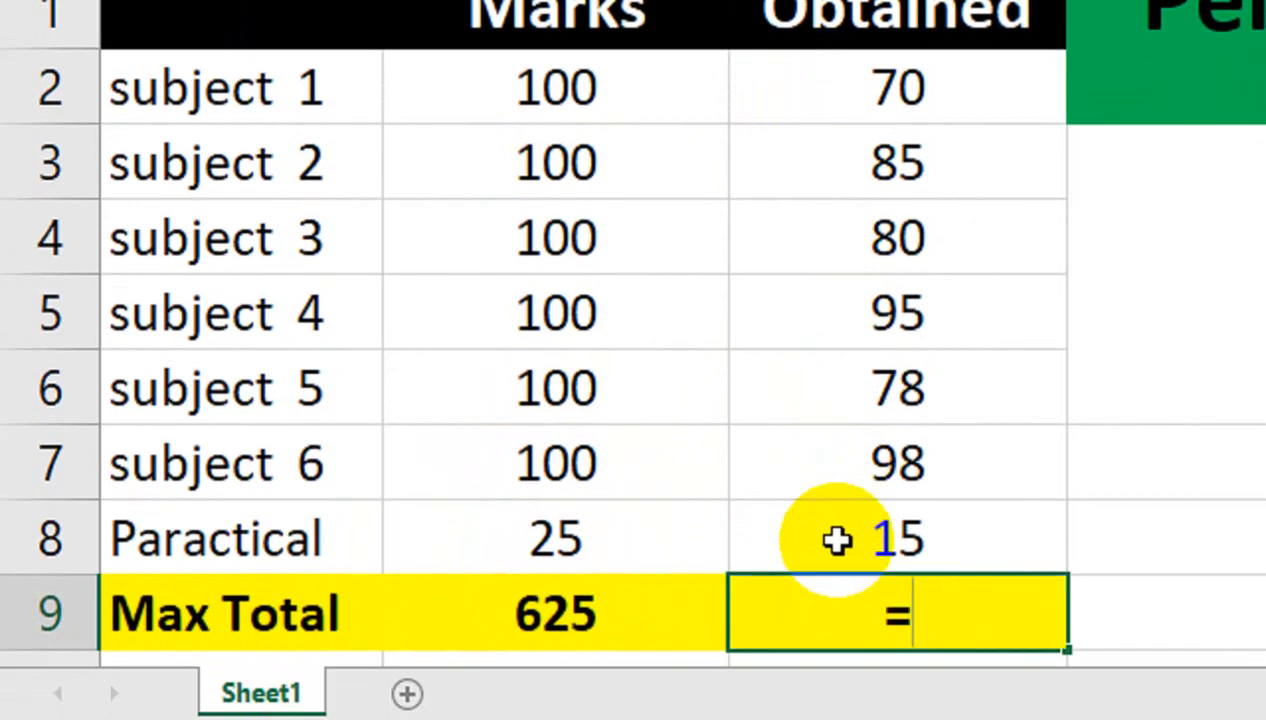
pyautogui.write('sum')
pyautogui.press('Tab')
pyautogui.press('Up')
pyautogui.hotkey('shift', 'Up')
pyautogui.hotkey('shift', 'Up')
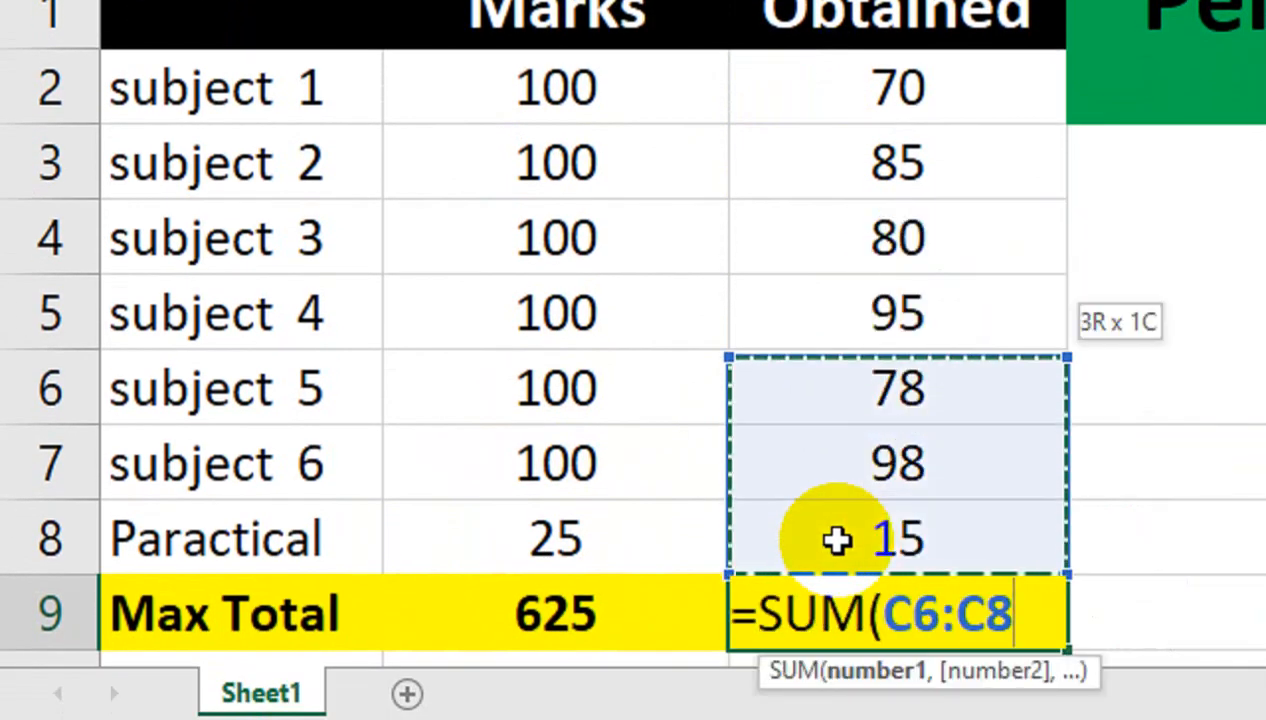
pyautogui.hotkey('shift', 'Up')
pyautogui.hotkey('shift', 'Up')
pyautogui.hotkey('shift', 'Up')
pyautogui.hotkey('shift', 'Up')
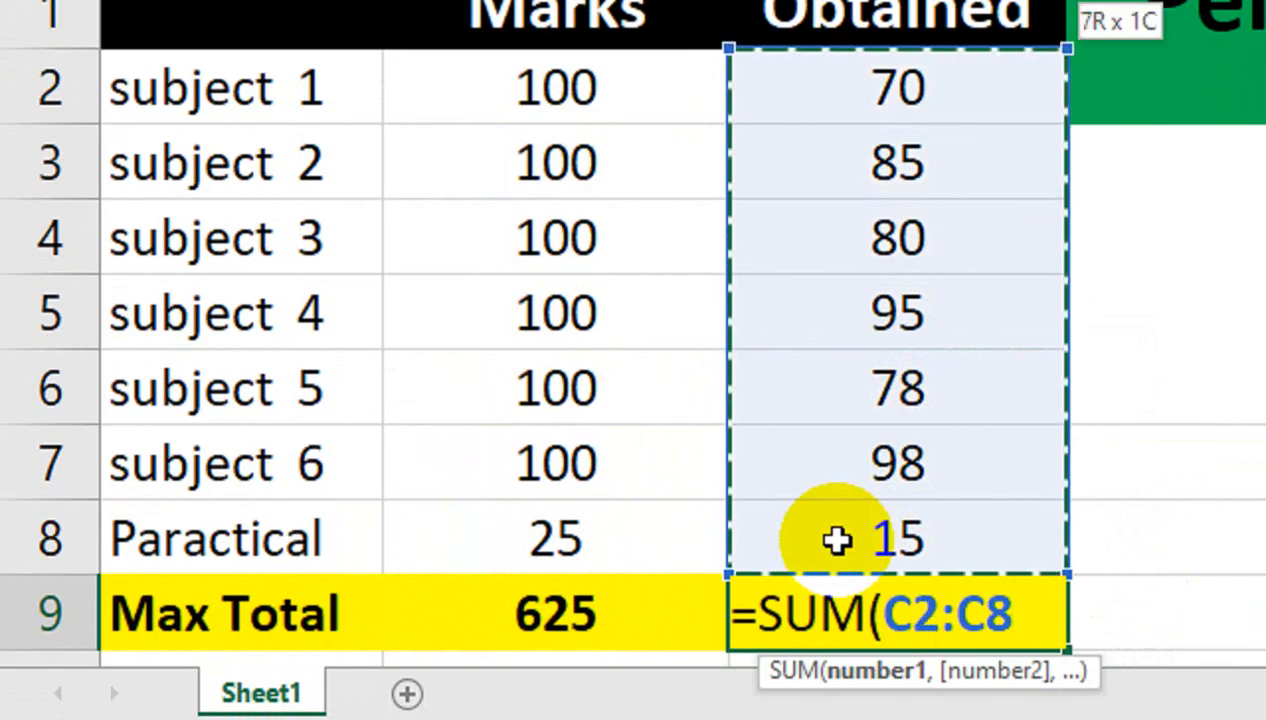
pyautogui.write(')')
pyautogui.press('Return')
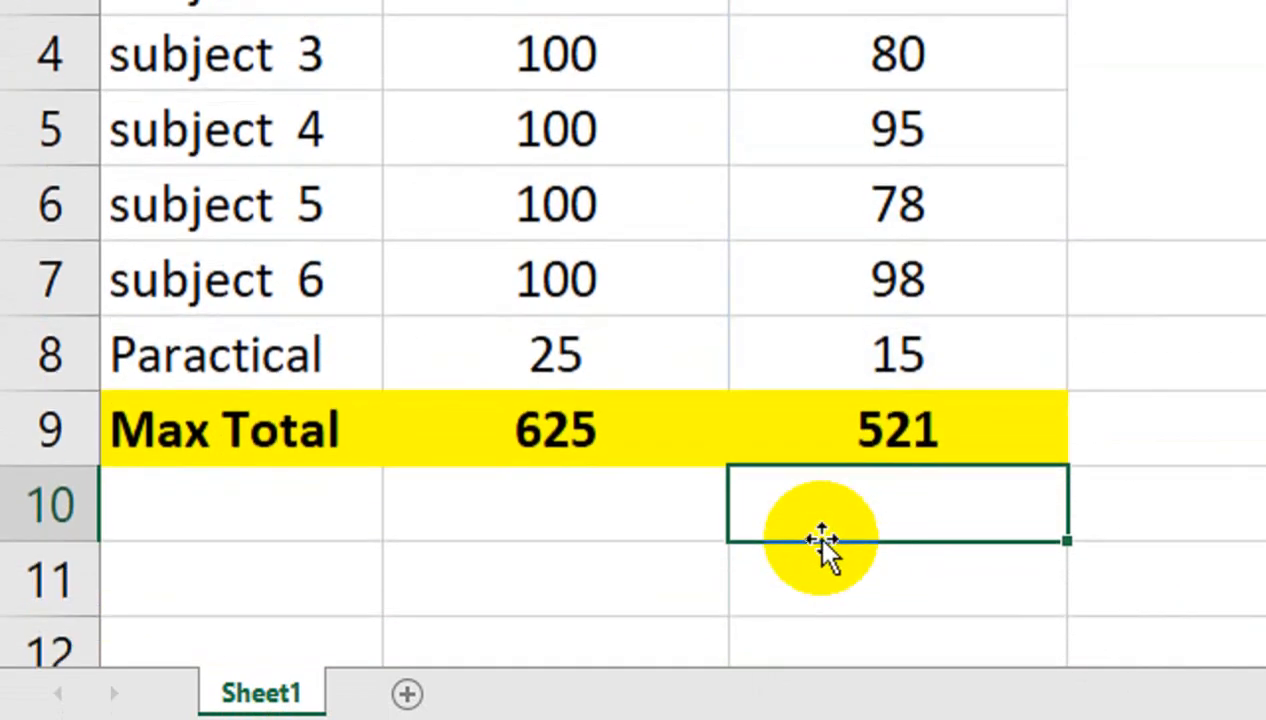
pyautogui.click(797, 430)
pyautogui.moveTo(914, 120); pyautogui.dragTo(892, 152)
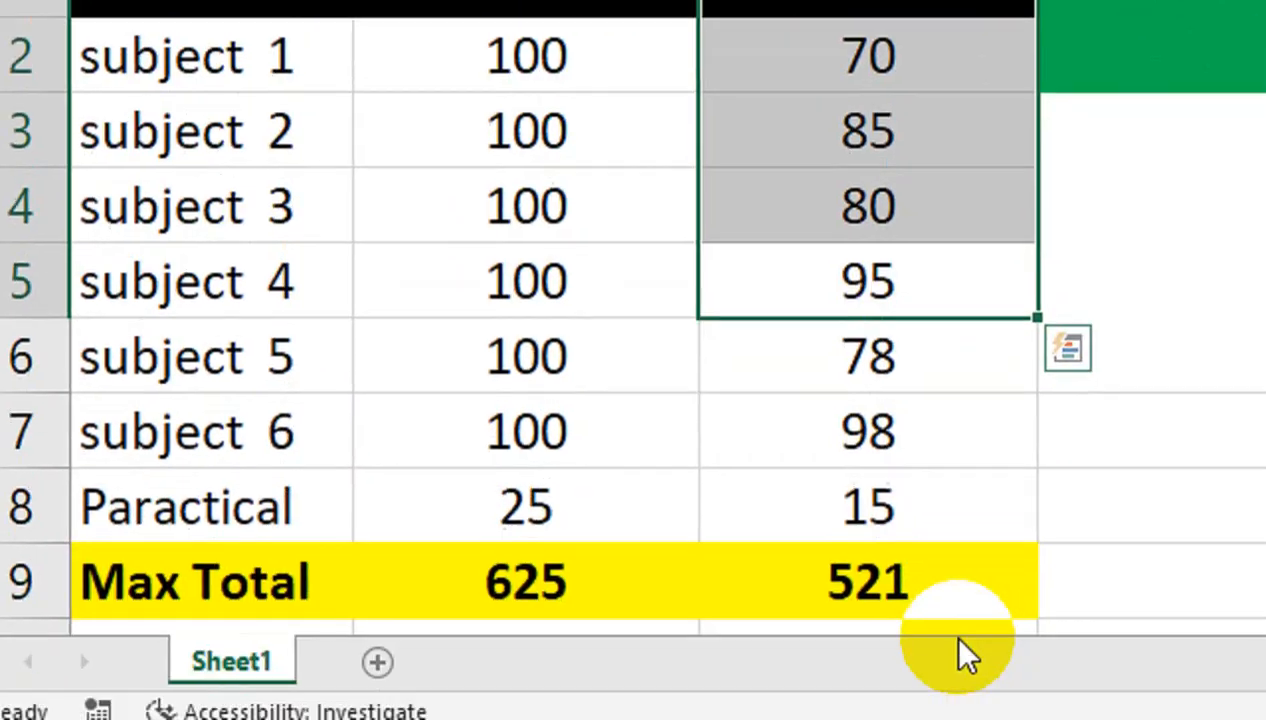
pyautogui.moveTo(528, 590); pyautogui.dragTo(754, 584)
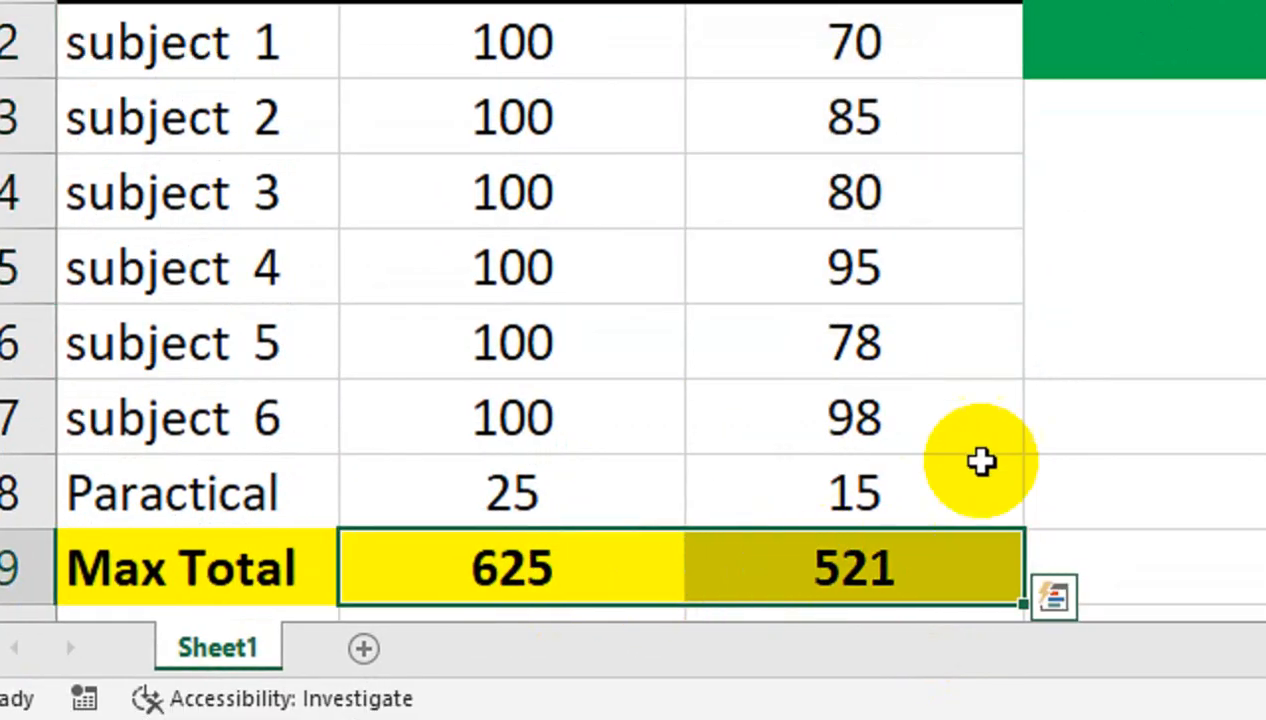
# - Apply borders to the empty merged cell D3:E6 beneath the green Percentage heading
pyautogui.click(1105, 263)
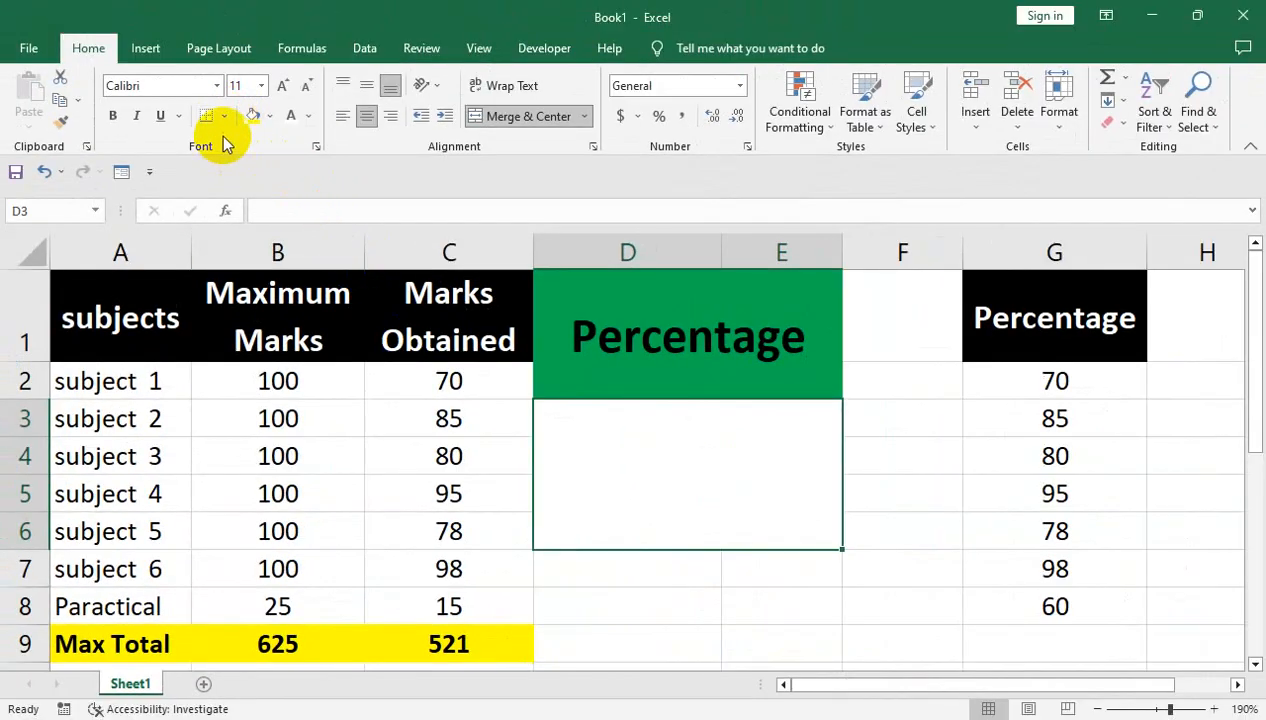
pyautogui.click(224, 116)
pyautogui.click(290, 331)
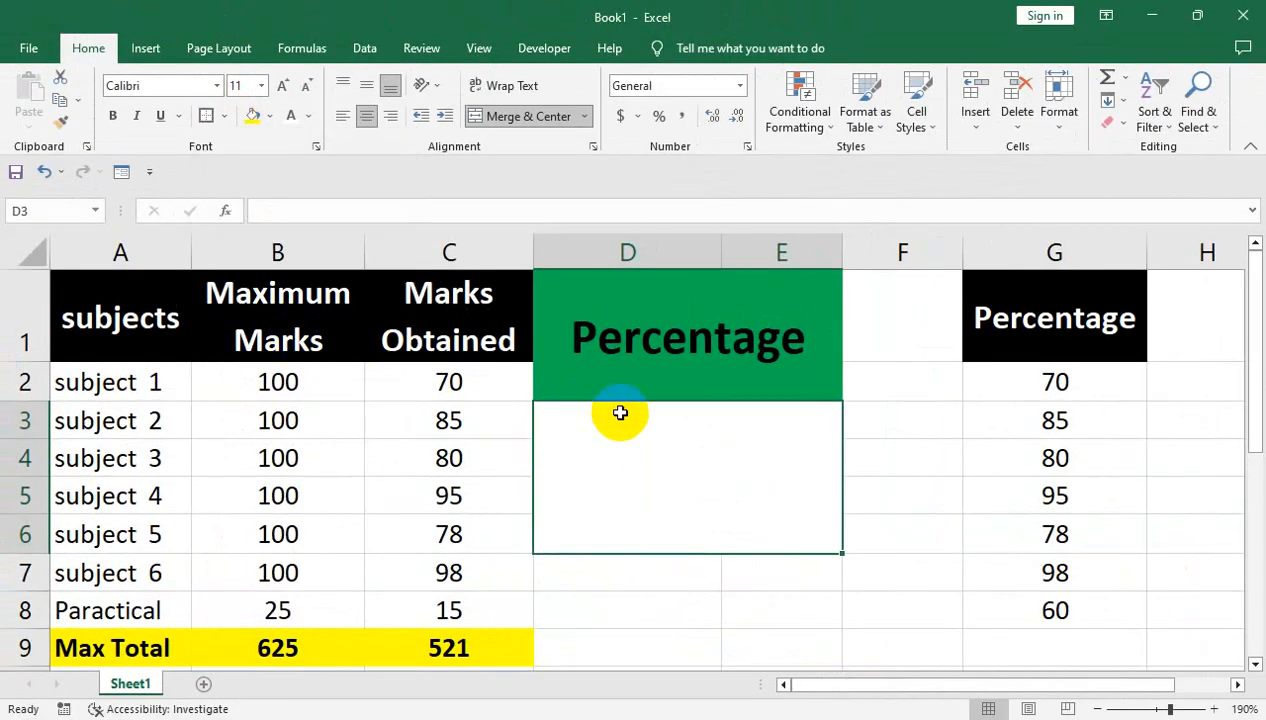
# - Calculate the overall percentage in merged cell D3 with the formula =C9/B9*100
pyautogui.write('=')
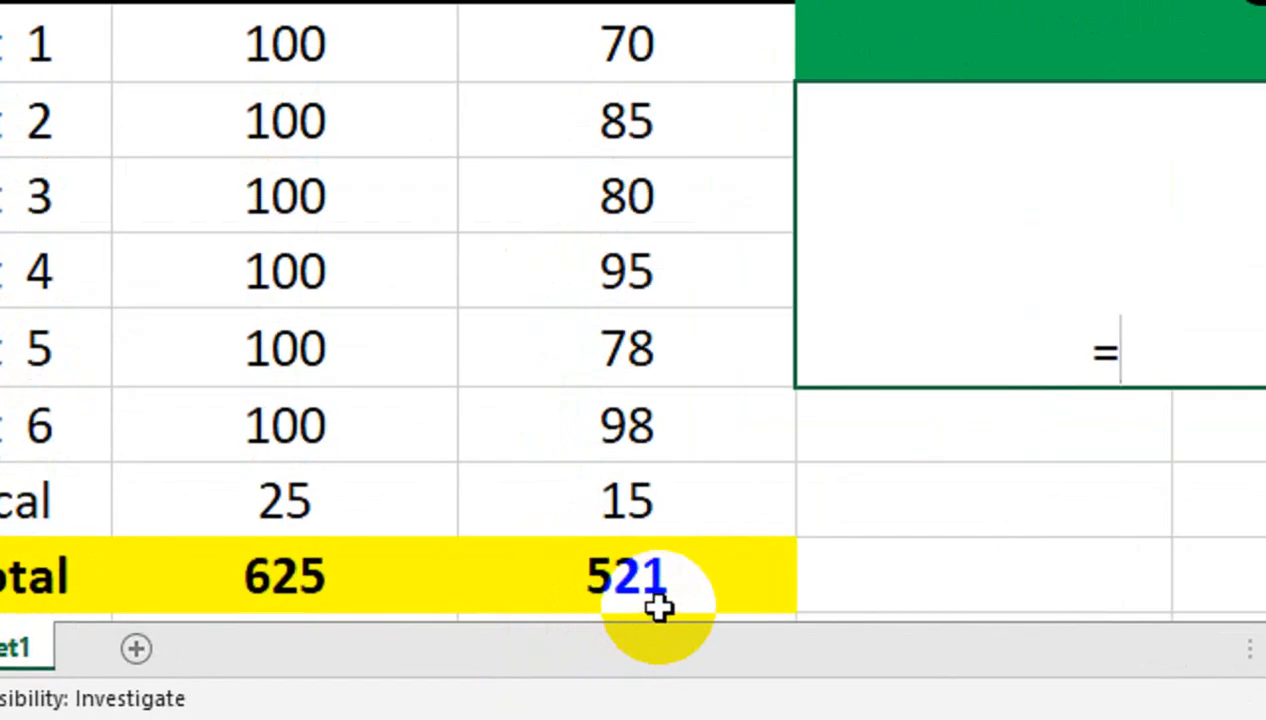
pyautogui.click(460, 648)
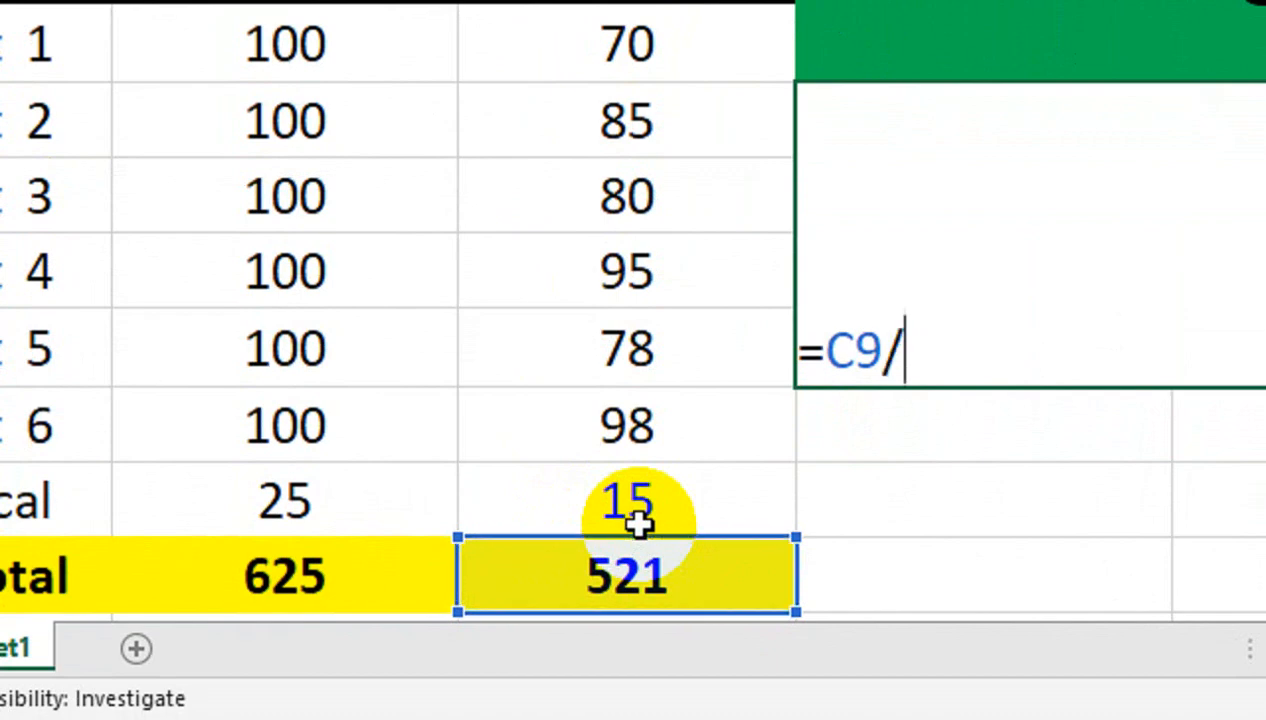
pyautogui.click(410, 566)
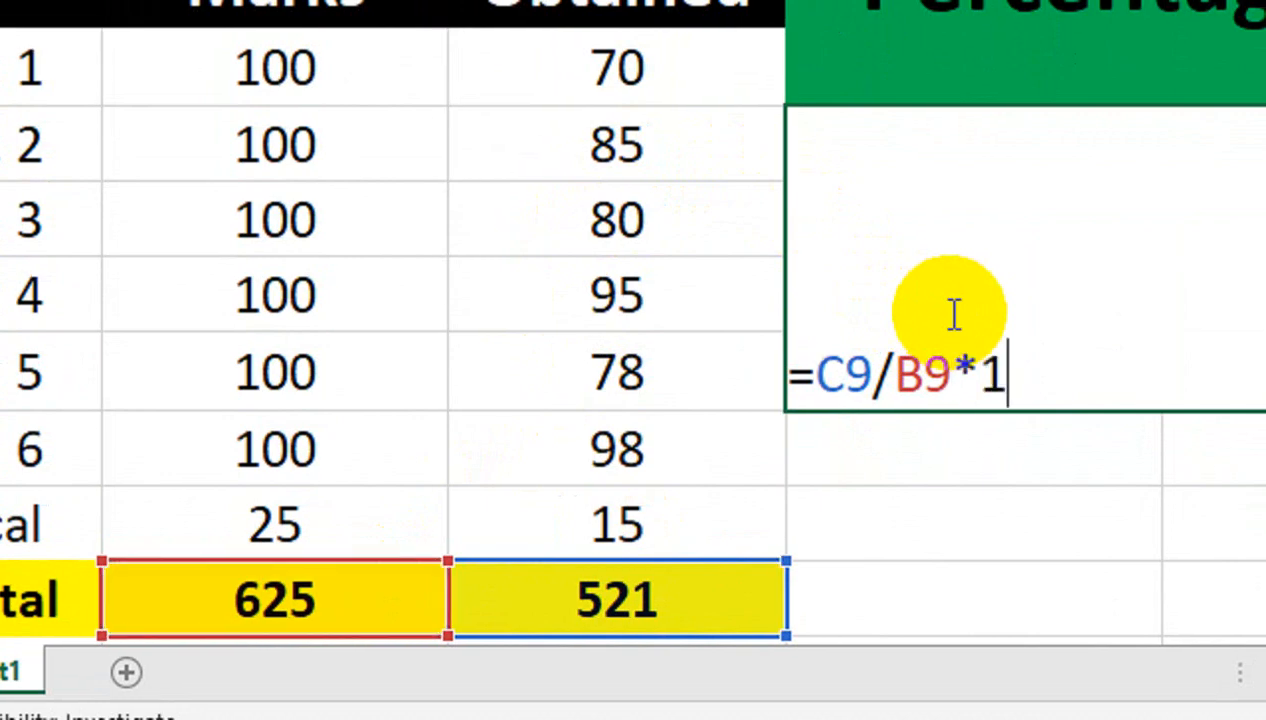
pyautogui.write('*100')
pyautogui.press('Return')
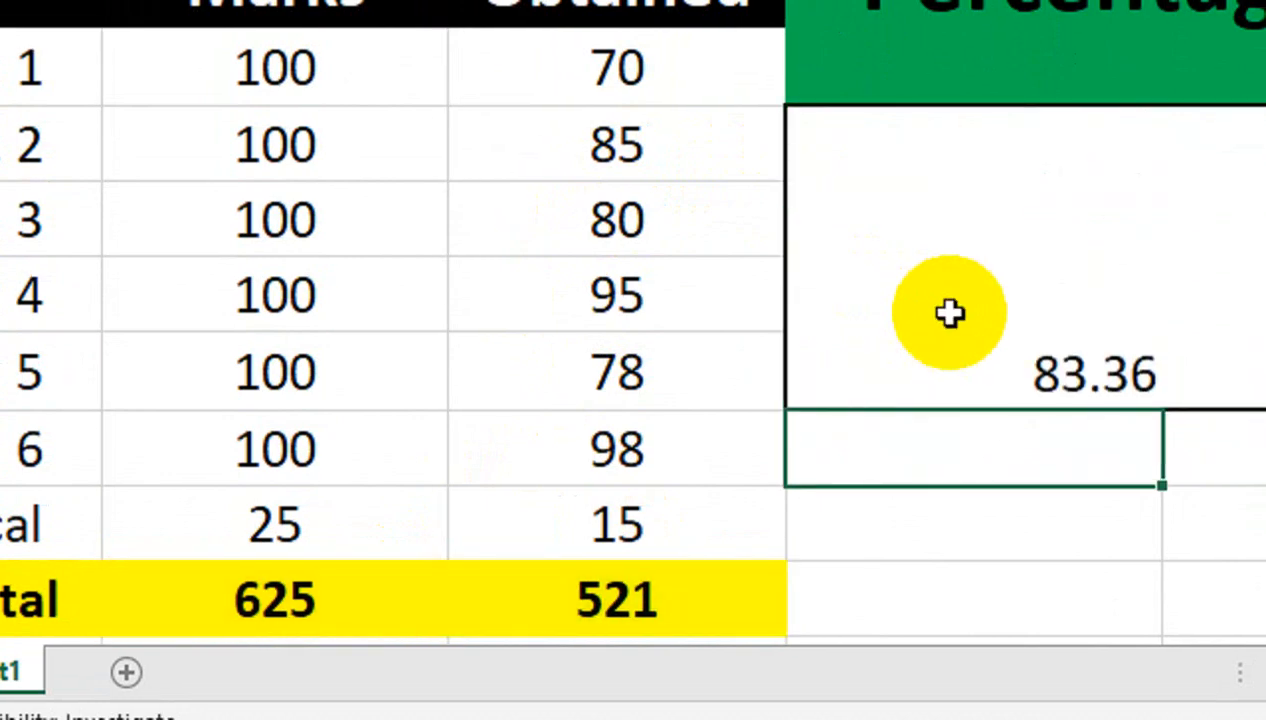
# - Remove the *100 multiplier from the overall percentage formula in D3, leaving =C9/B9
pyautogui.click(975, 315)
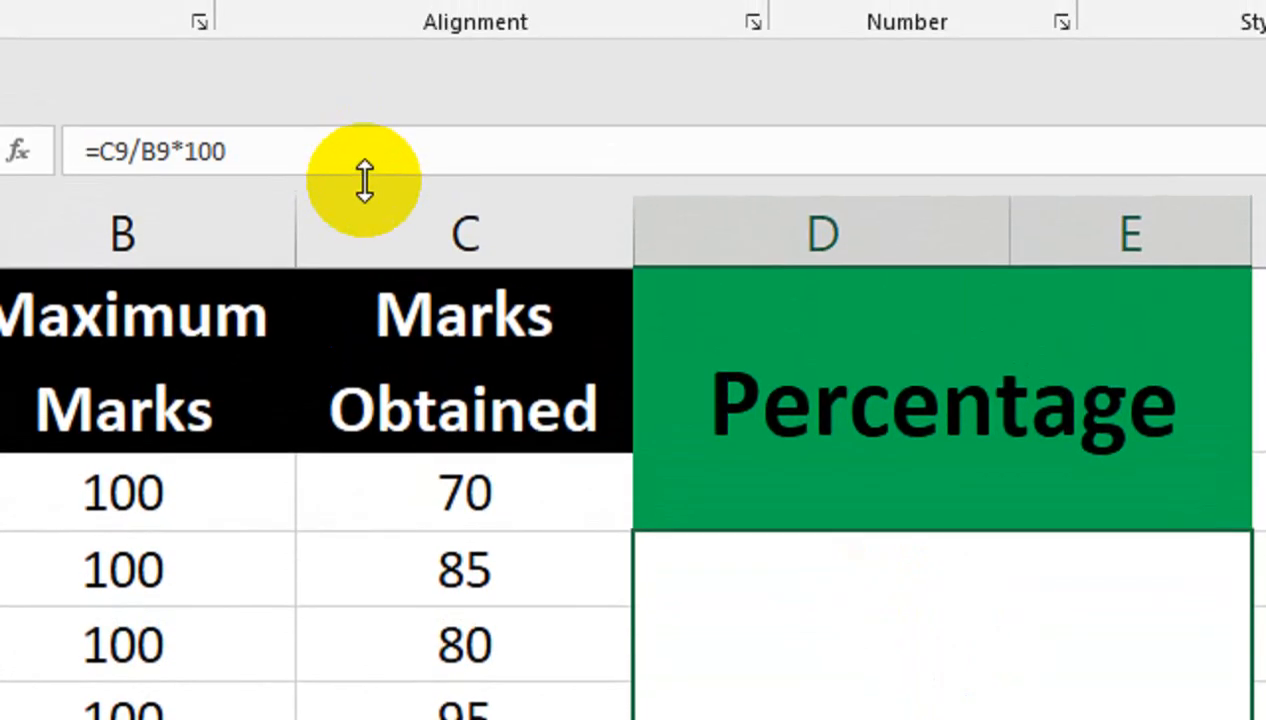
pyautogui.click(357, 137)
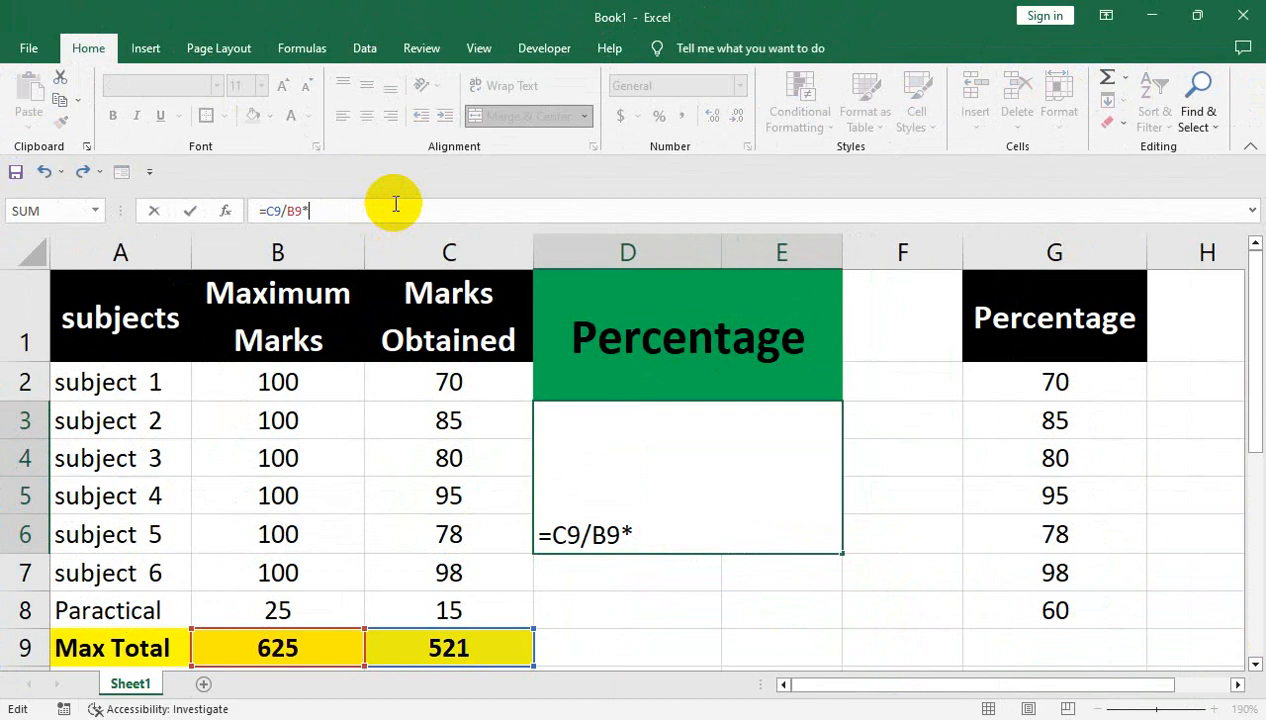
pyautogui.press('BackSpace')
pyautogui.press('Return')
# - Restore the *100 multiplier in D3 so the formula reads =C9/B9*100
pyautogui.click(768, 482)
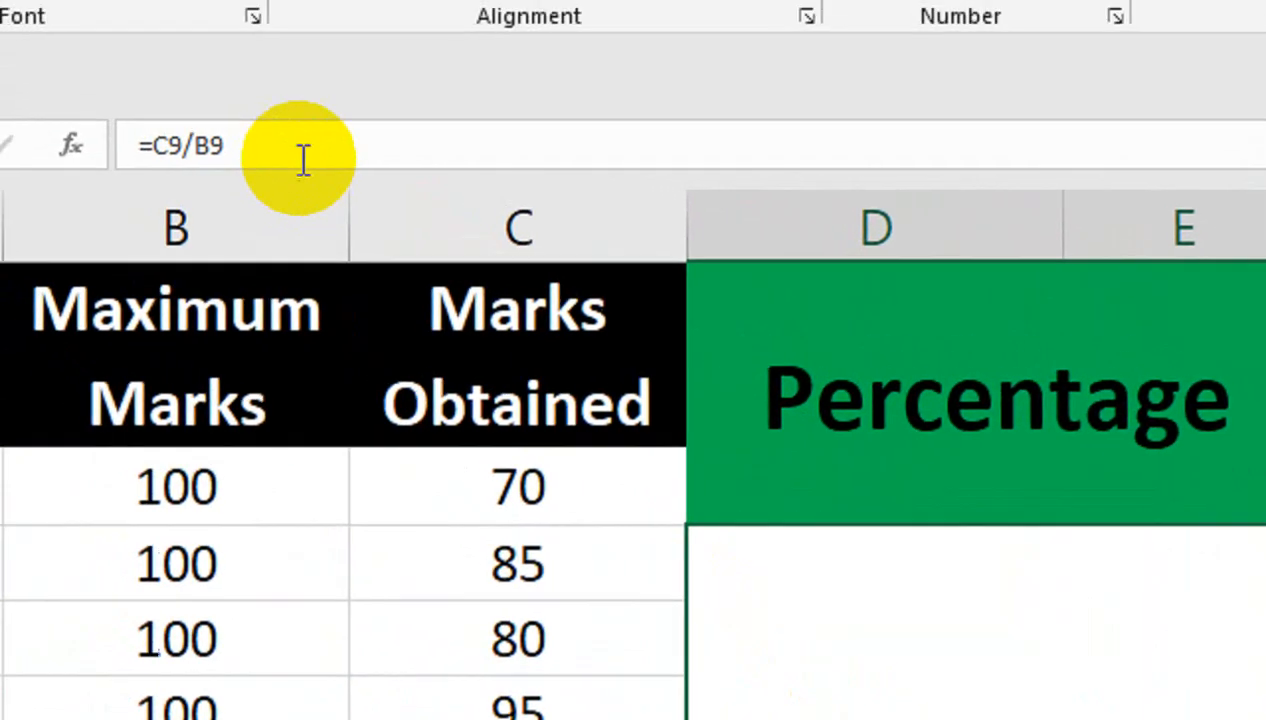
pyautogui.click(319, 180)
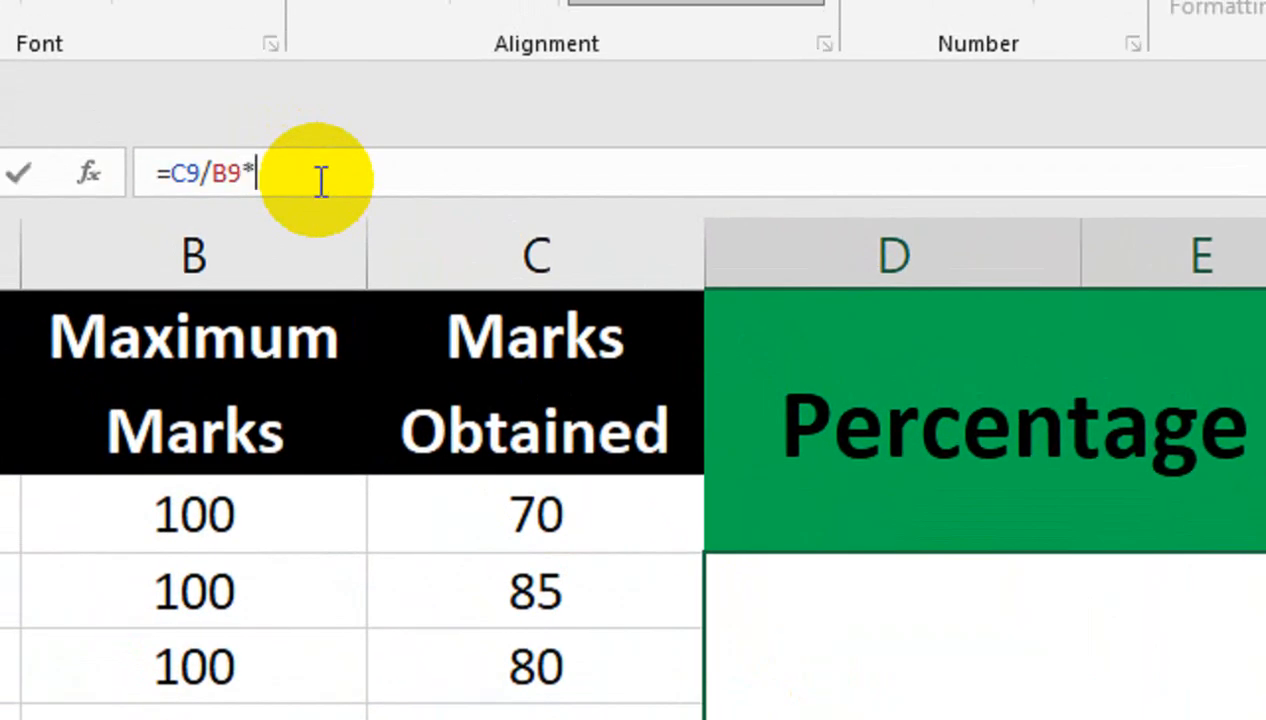
pyautogui.write('0')
pyautogui.press('Return')
# - Set the number format of the overall percentage cell D3 to General
pyautogui.click(800, 585)
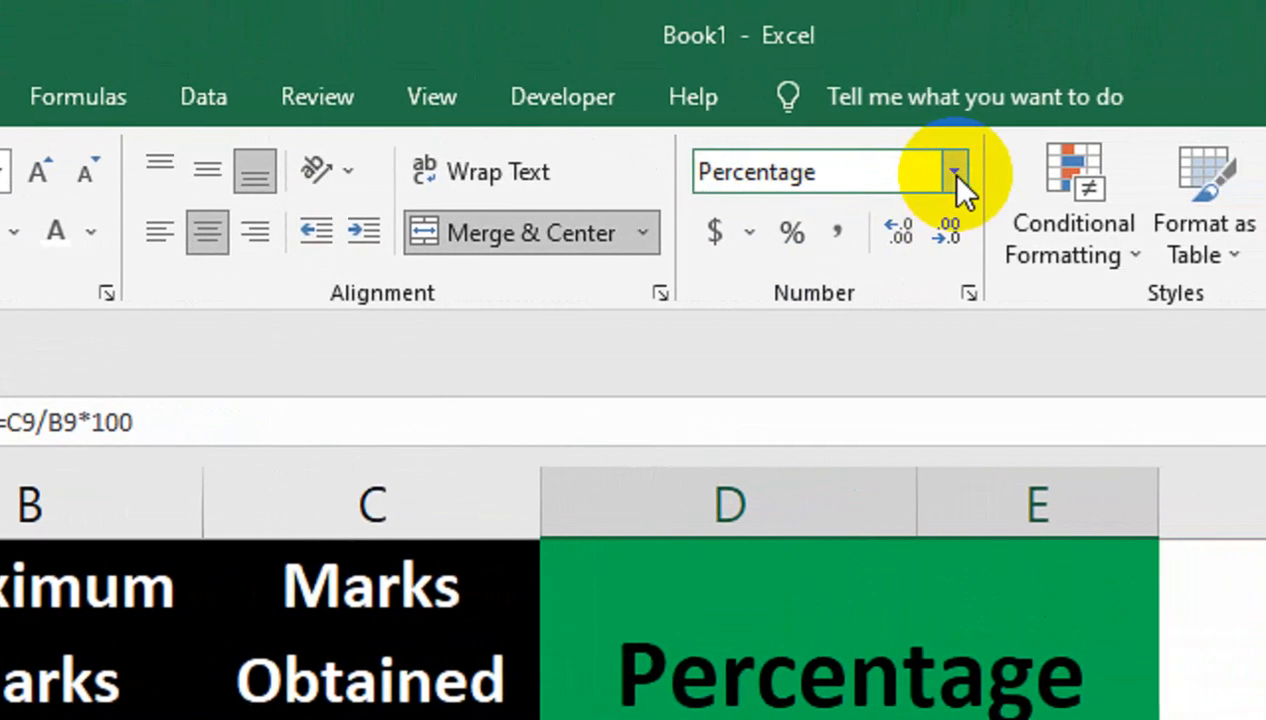
pyautogui.click(1112, 124)
pyautogui.click(940, 238)
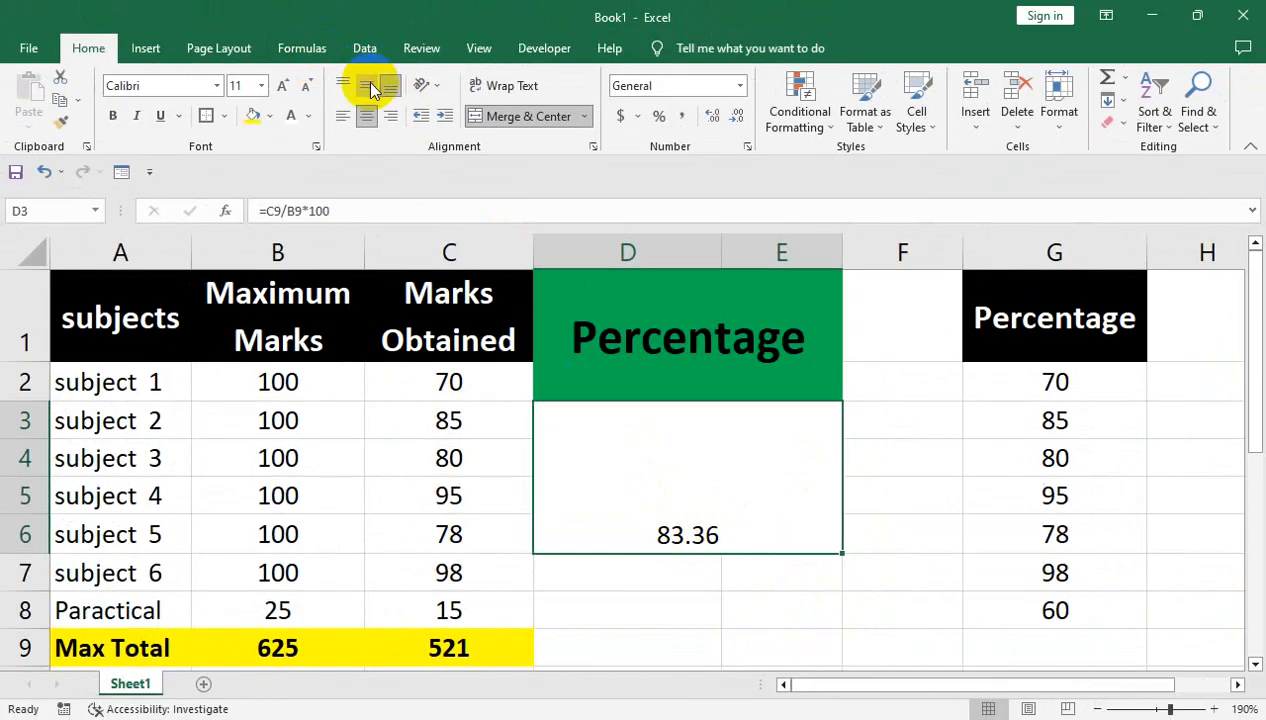
# - Centre the overall percentage vertically in merged cell D3 and enlarge its font well beyond 22 points
pyautogui.click(368, 88)
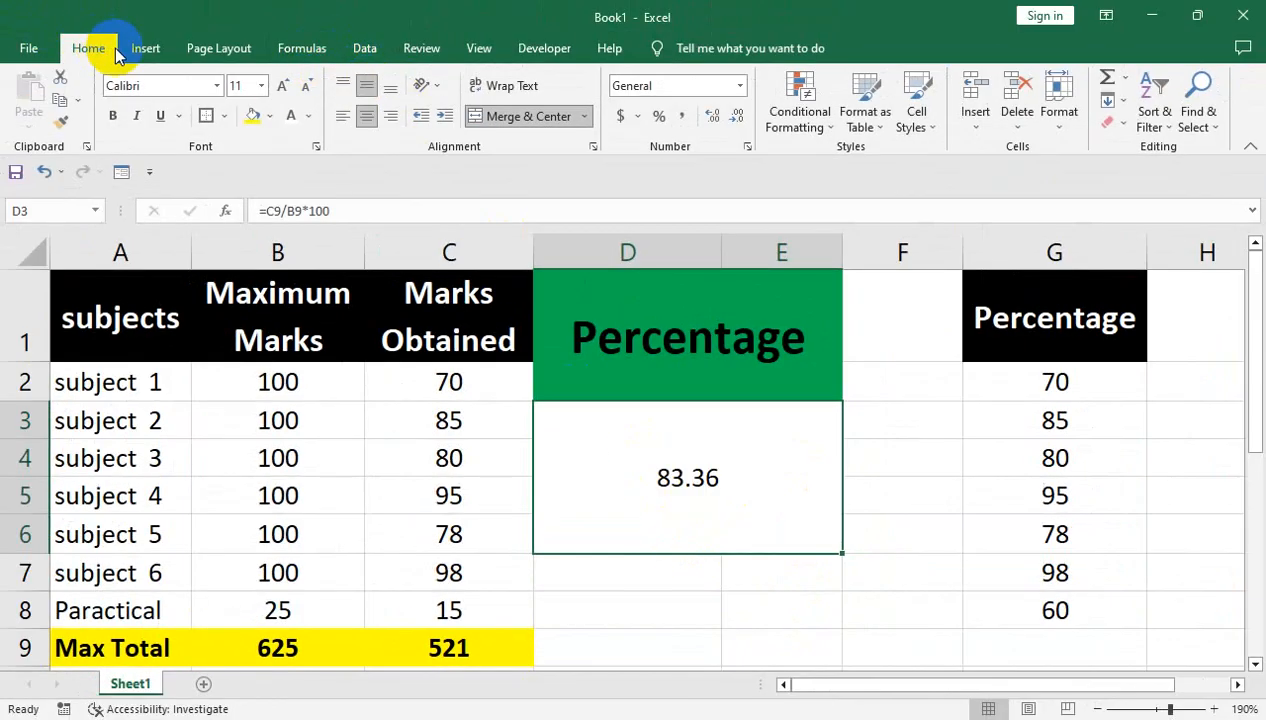
pyautogui.click(284, 85)
pyautogui.click(284, 85)
pyautogui.click(284, 85)
pyautogui.click(284, 85)
pyautogui.click(284, 85)
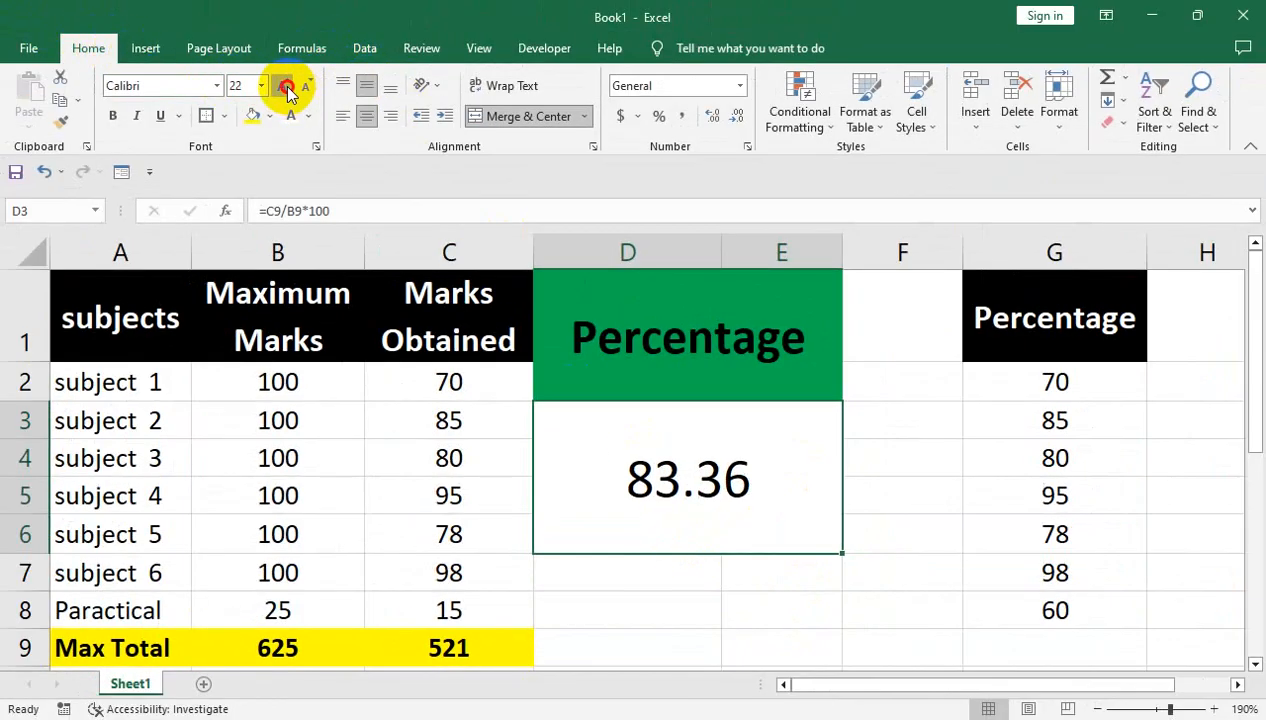
pyautogui.click(284, 85)
pyautogui.click(284, 85)
pyautogui.click(284, 85)
pyautogui.click(284, 85)
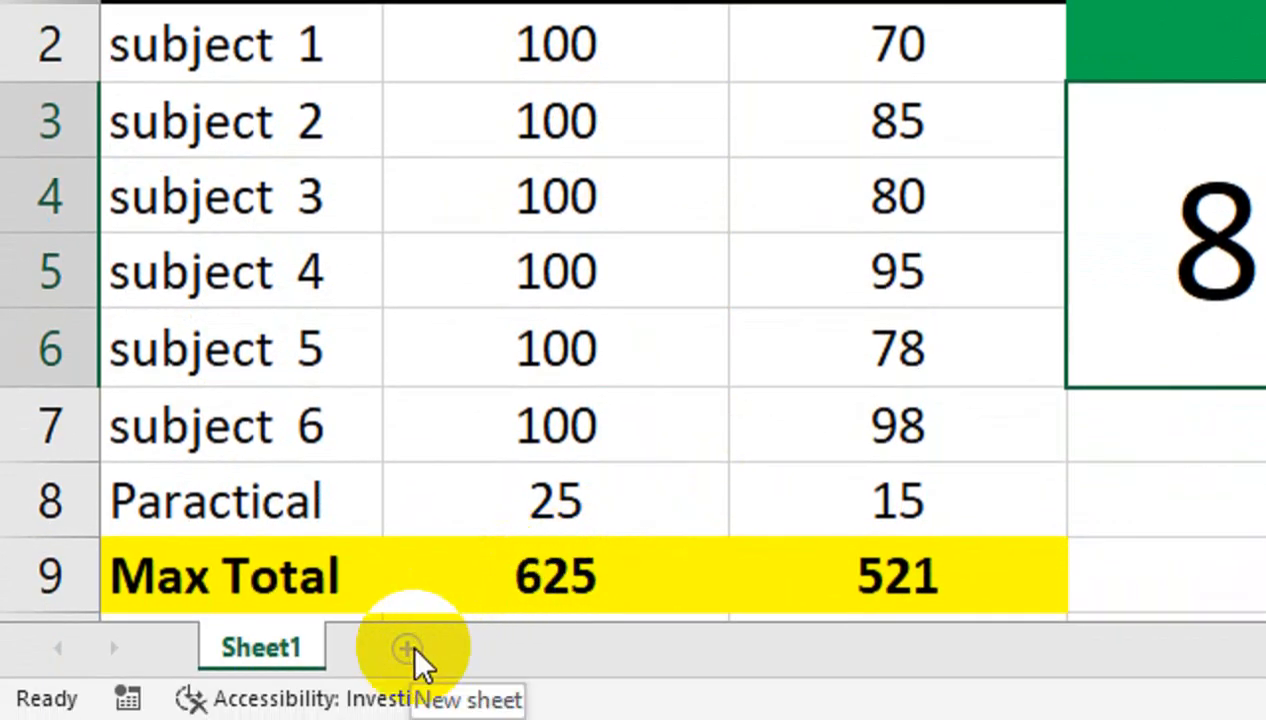
# - Create a copy of Sheet1 in Book1, placed before the original sheet
pyautogui.rightClick(276, 652)
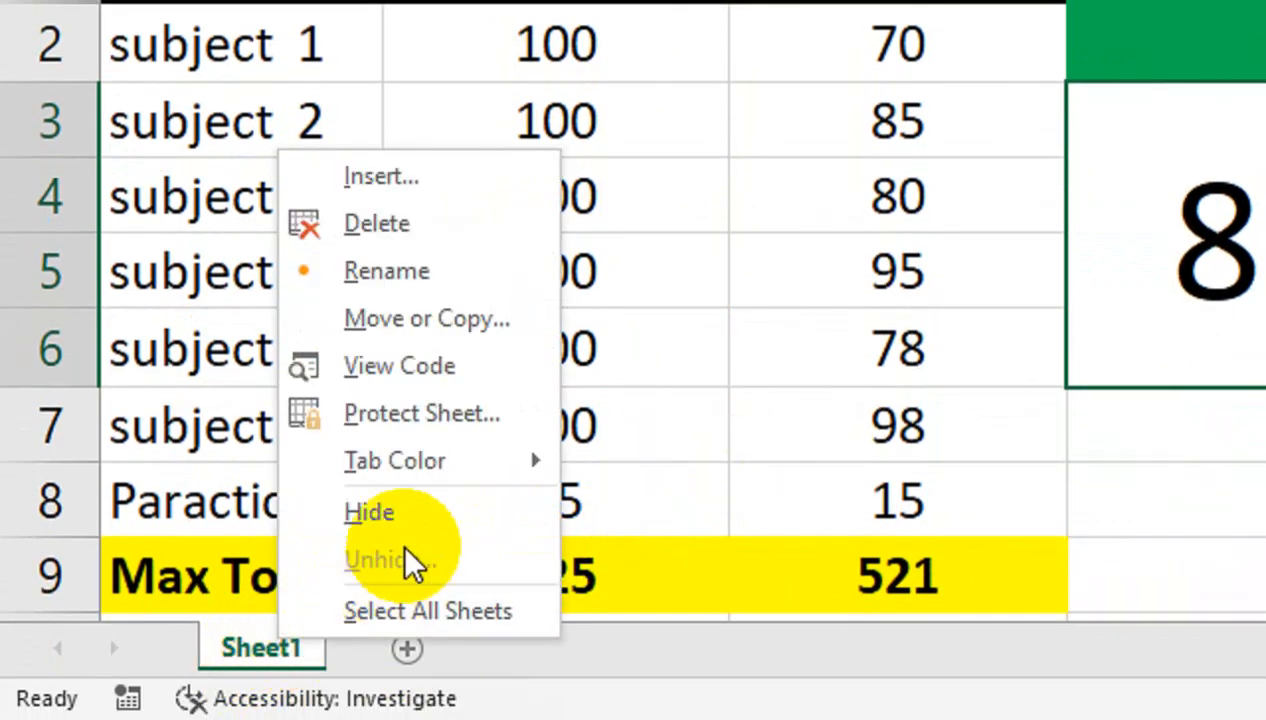
pyautogui.click(490, 320)
pyautogui.click(240, 520)
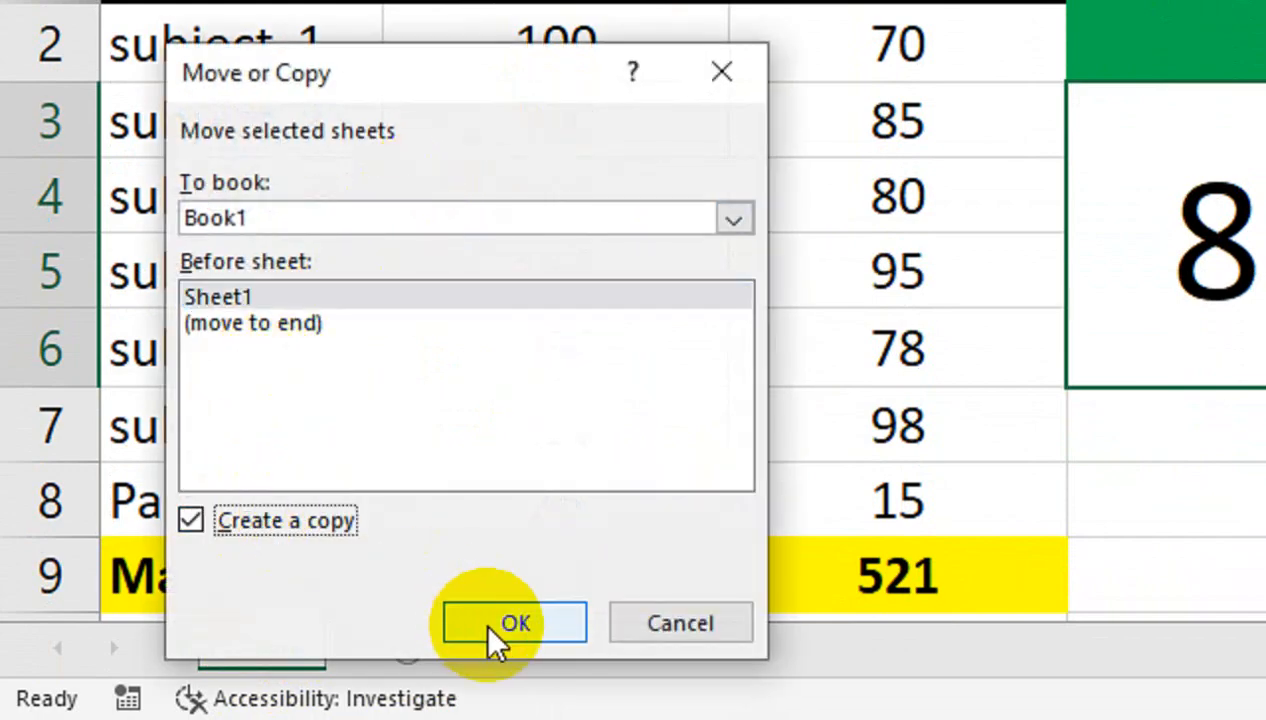
pyautogui.click(495, 620)
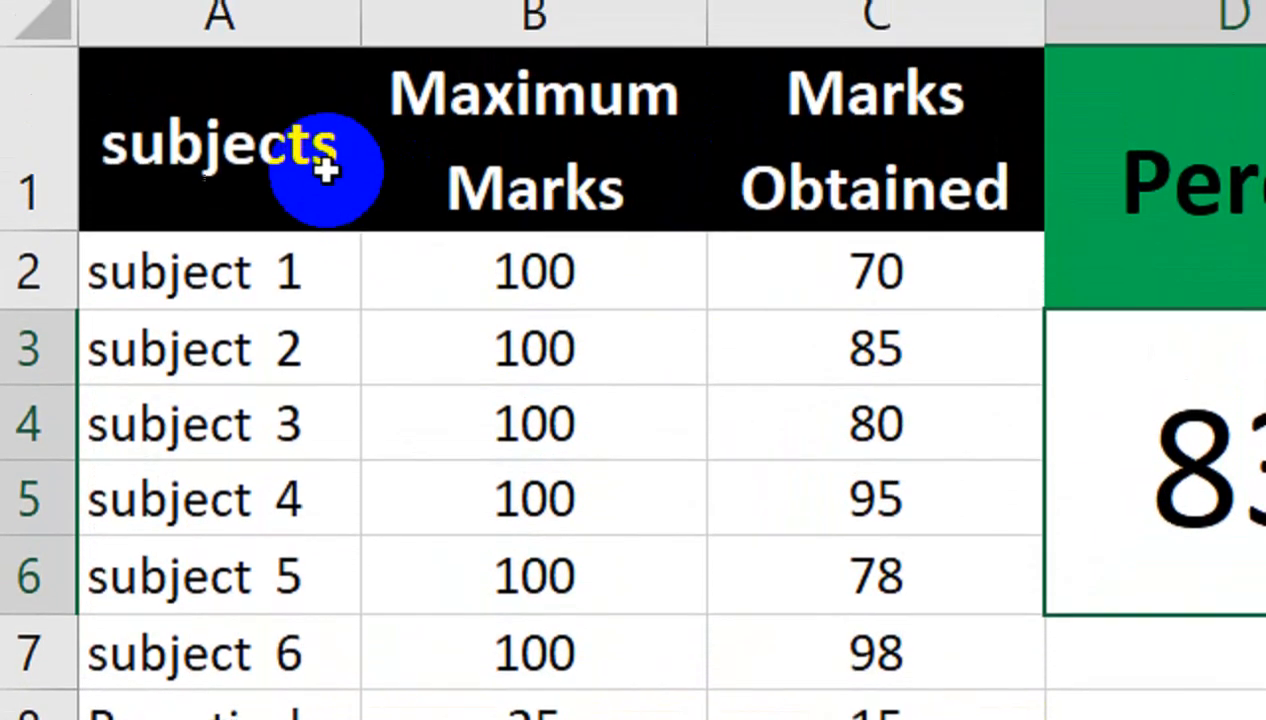
# - Clear the subject rows A2:C8 in the copied sheet and move the Max Total label from A9 to A2
pyautogui.moveTo(305, 308); pyautogui.dragTo(808, 710)
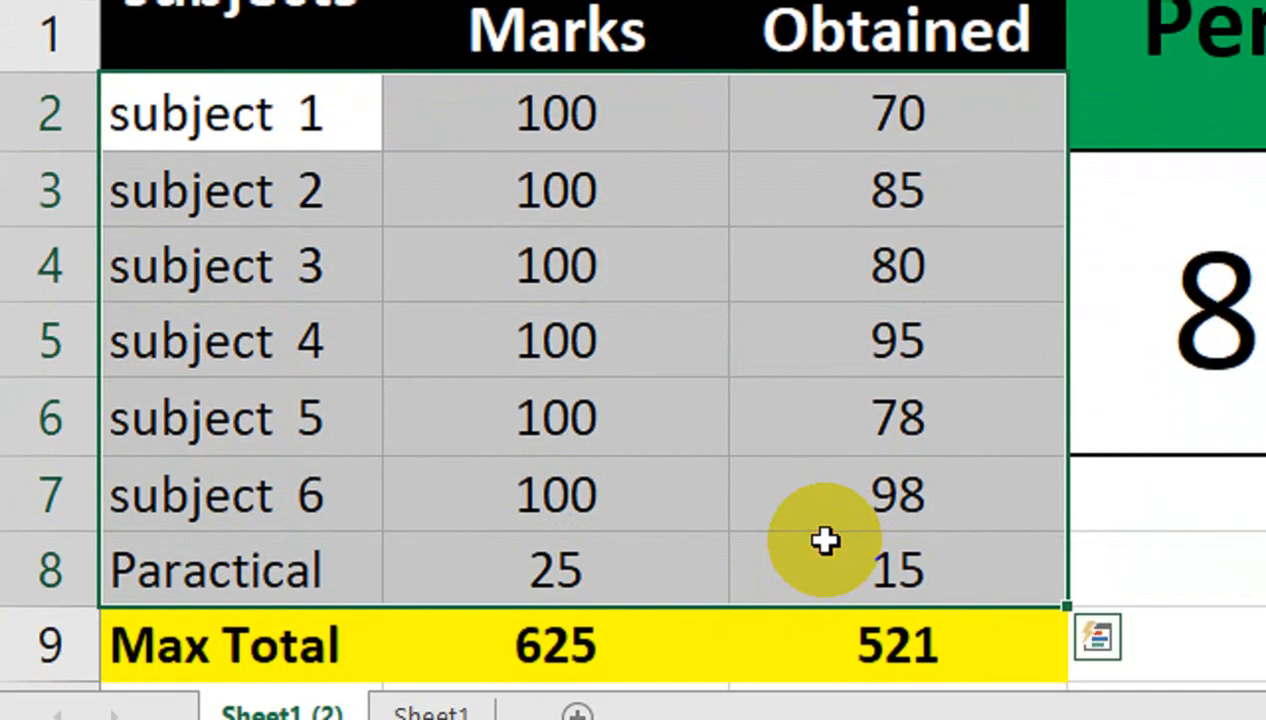
pyautogui.press('Delete')
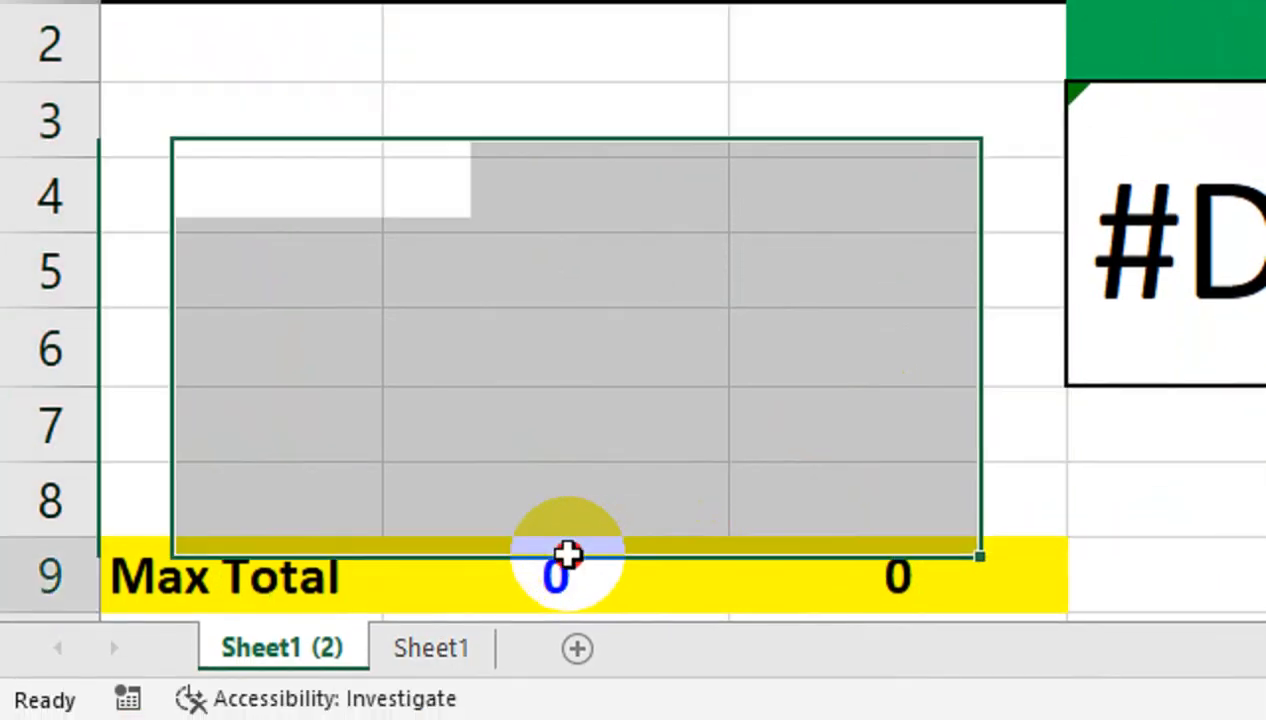
pyautogui.click(562, 646)
pyautogui.click(307, 568)
pyautogui.moveTo(311, 545); pyautogui.dragTo(385, 33)
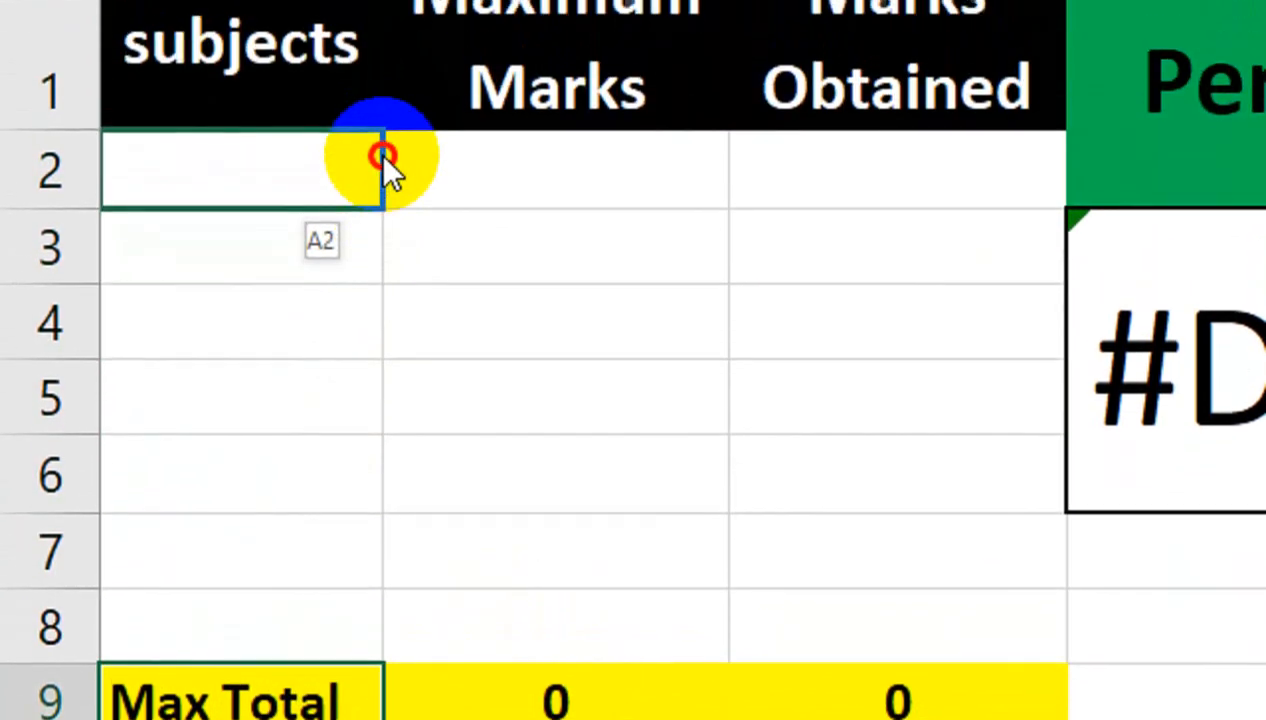
pyautogui.moveTo(383, 157); pyautogui.dragTo(381, 158)
# - Move the maximum marks total from B9 to B2 and the marks obtained total from C9 to C2
pyautogui.click(627, 688)
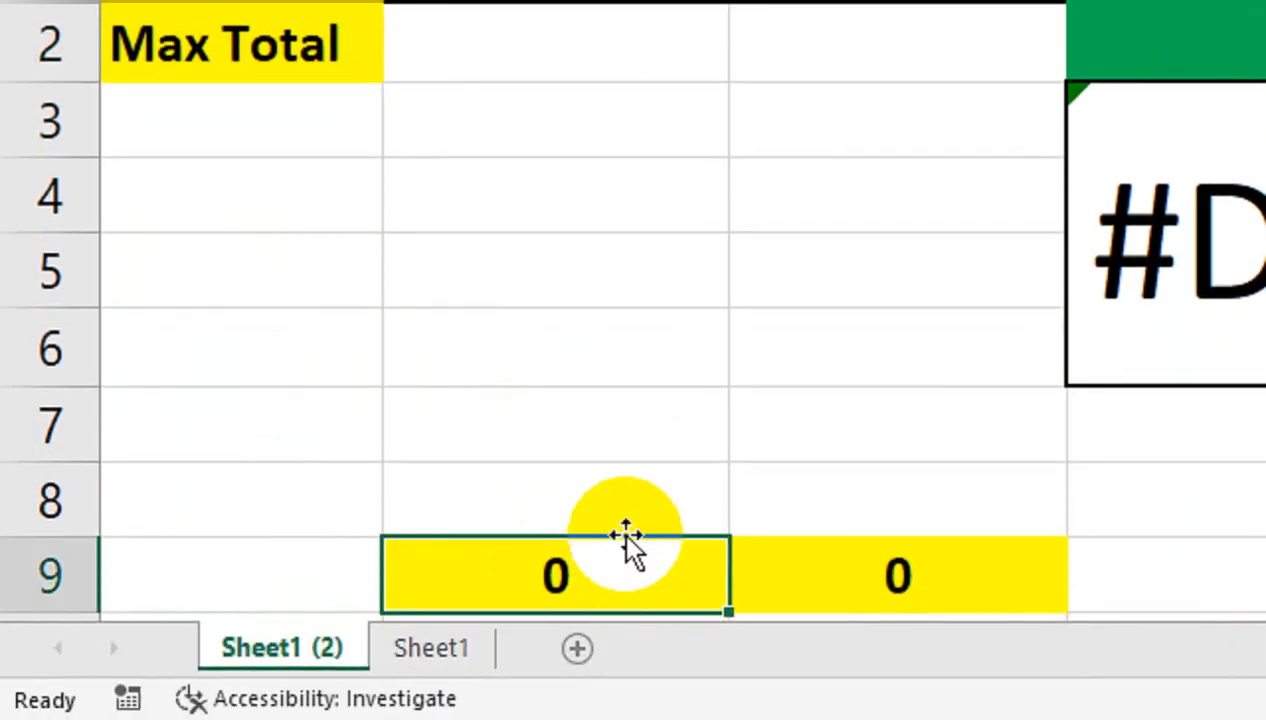
pyautogui.moveTo(627, 679); pyautogui.dragTo(600, 259)
pyautogui.moveTo(600, 152); pyautogui.dragTo(600, 78)
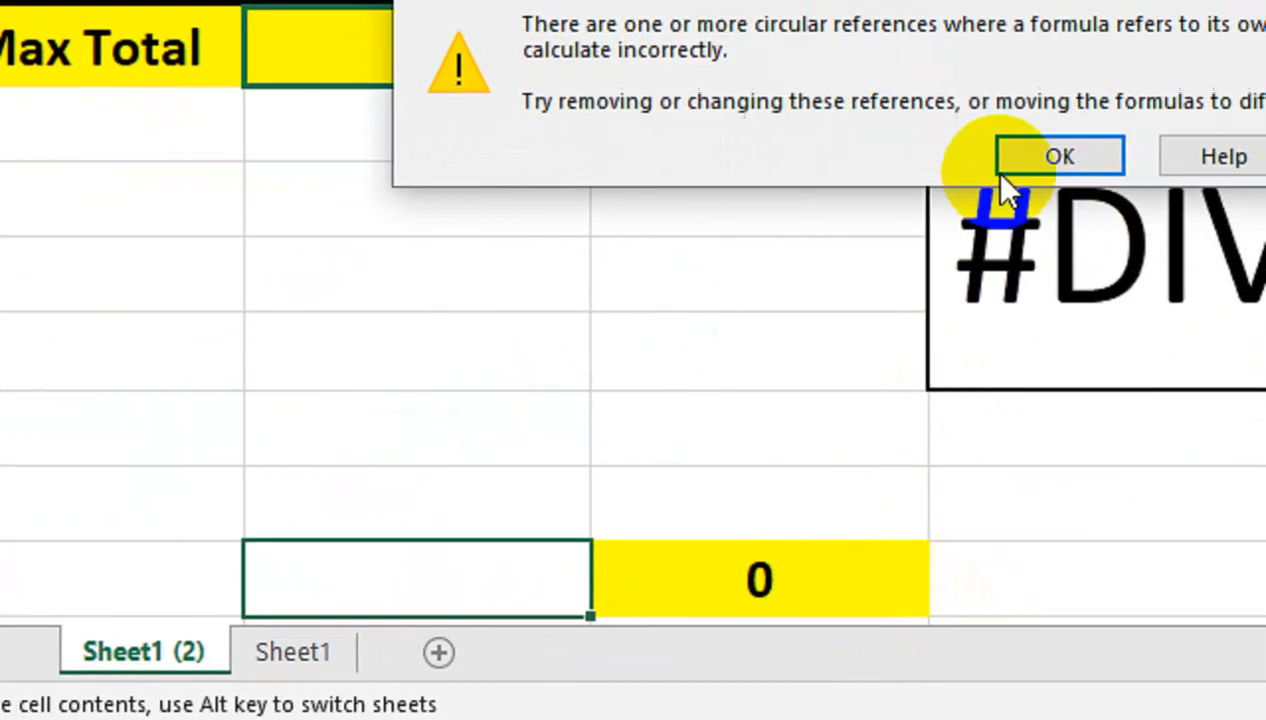
pyautogui.click(1180, 173)
pyautogui.click(753, 552)
pyautogui.moveTo(709, 557); pyautogui.dragTo(700, 77)
pyautogui.moveTo(700, 145); pyautogui.dragTo(700, 145)
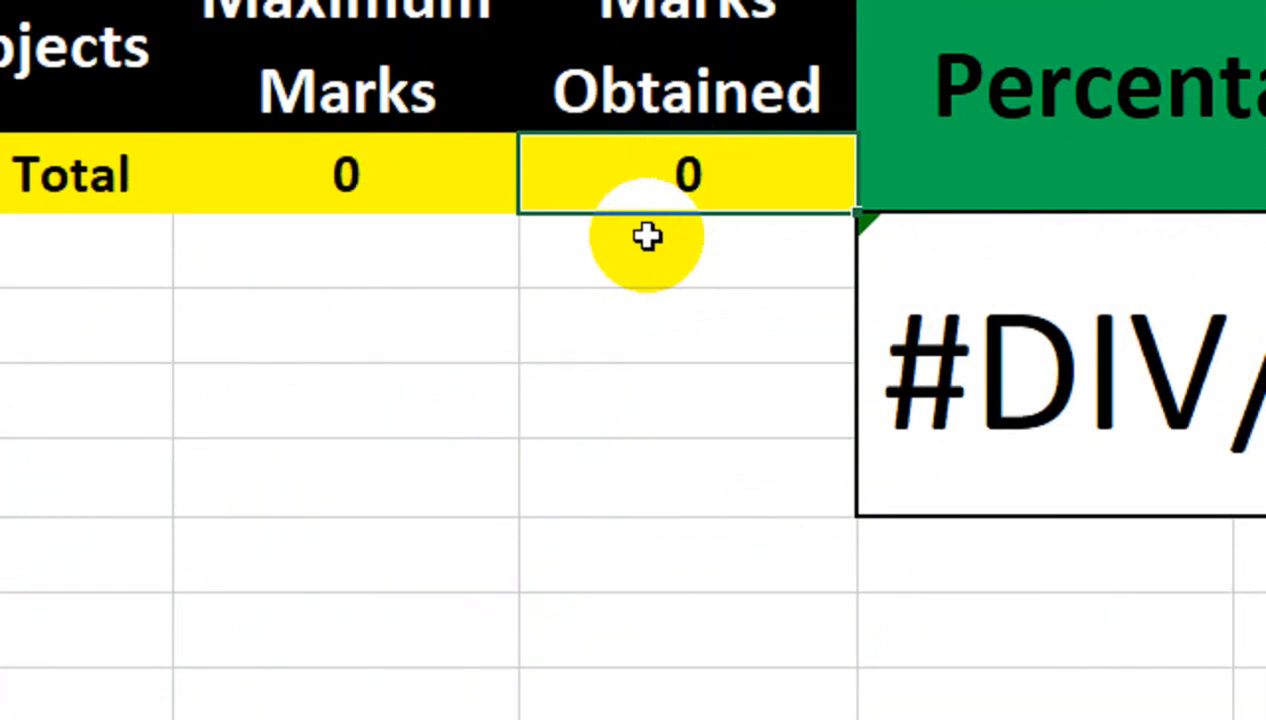
# - Set the maximum marks in B2 to 800 and enlarge the number's font to 18 points
pyautogui.click(459, 186)
pyautogui.write('8')
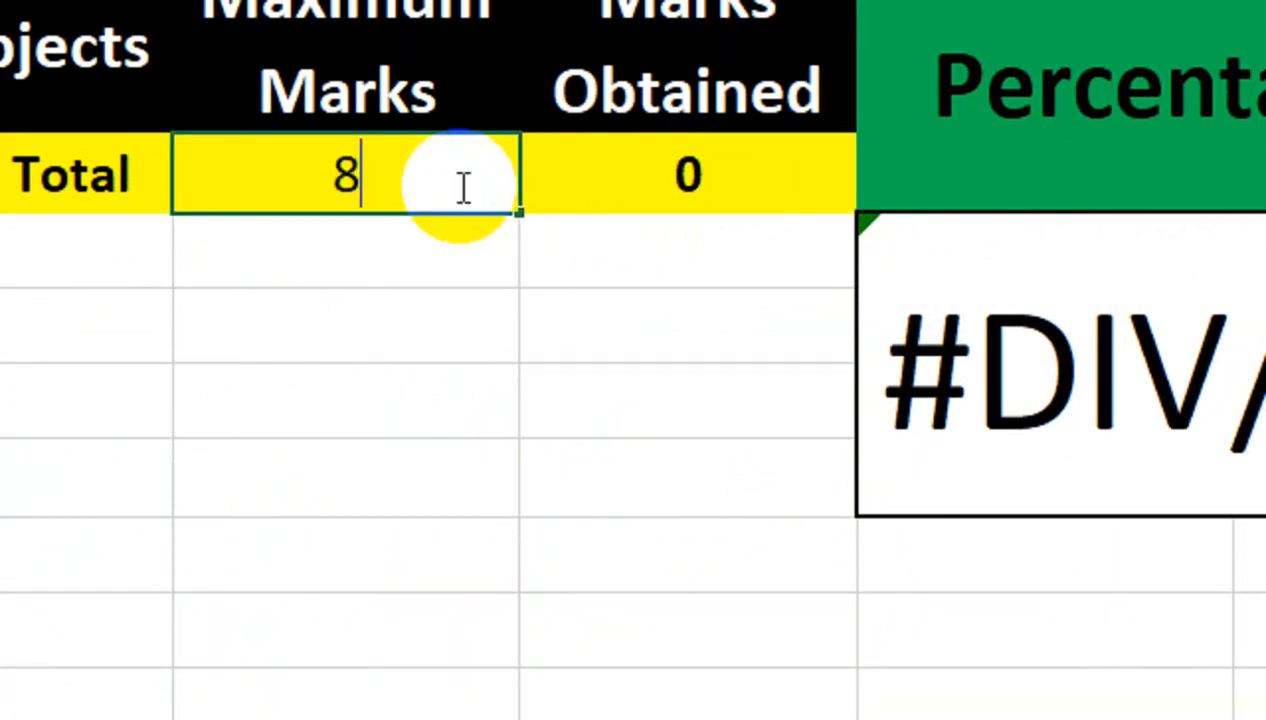
pyautogui.write('00')
pyautogui.press('Return')
pyautogui.click(460, 187)
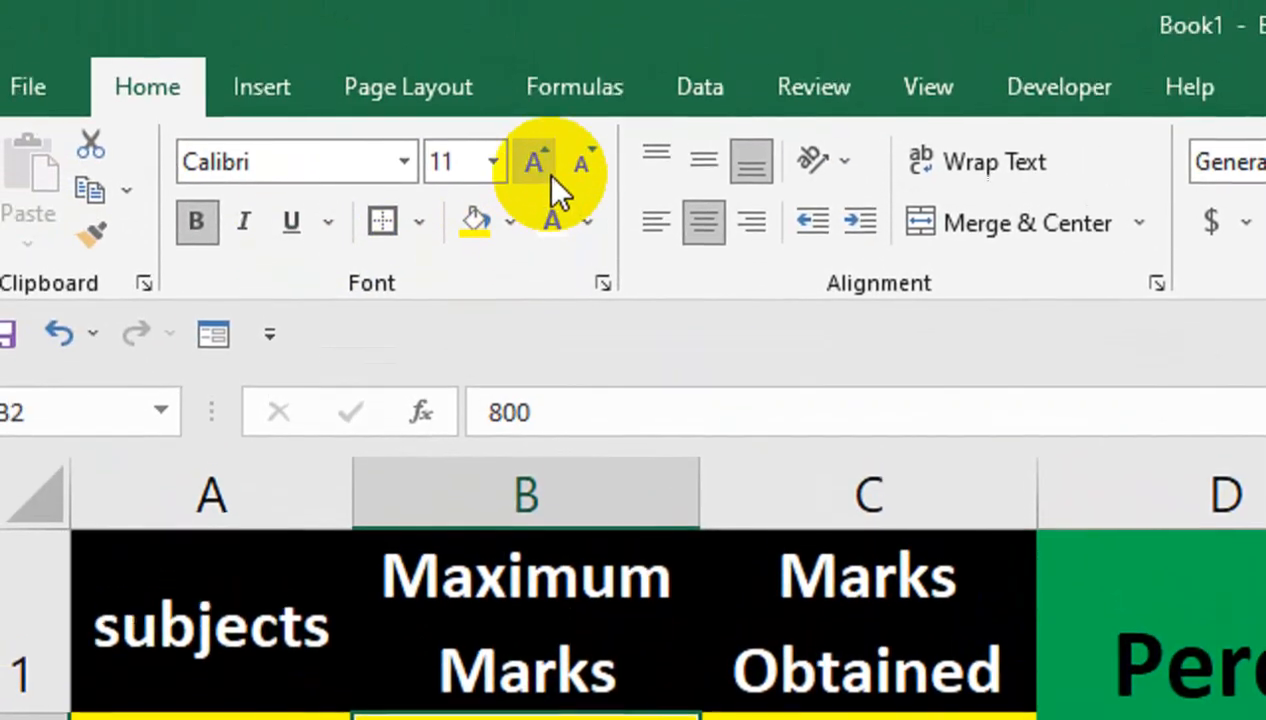
pyautogui.click(535, 108)
pyautogui.click(535, 108)
pyautogui.click(535, 108)
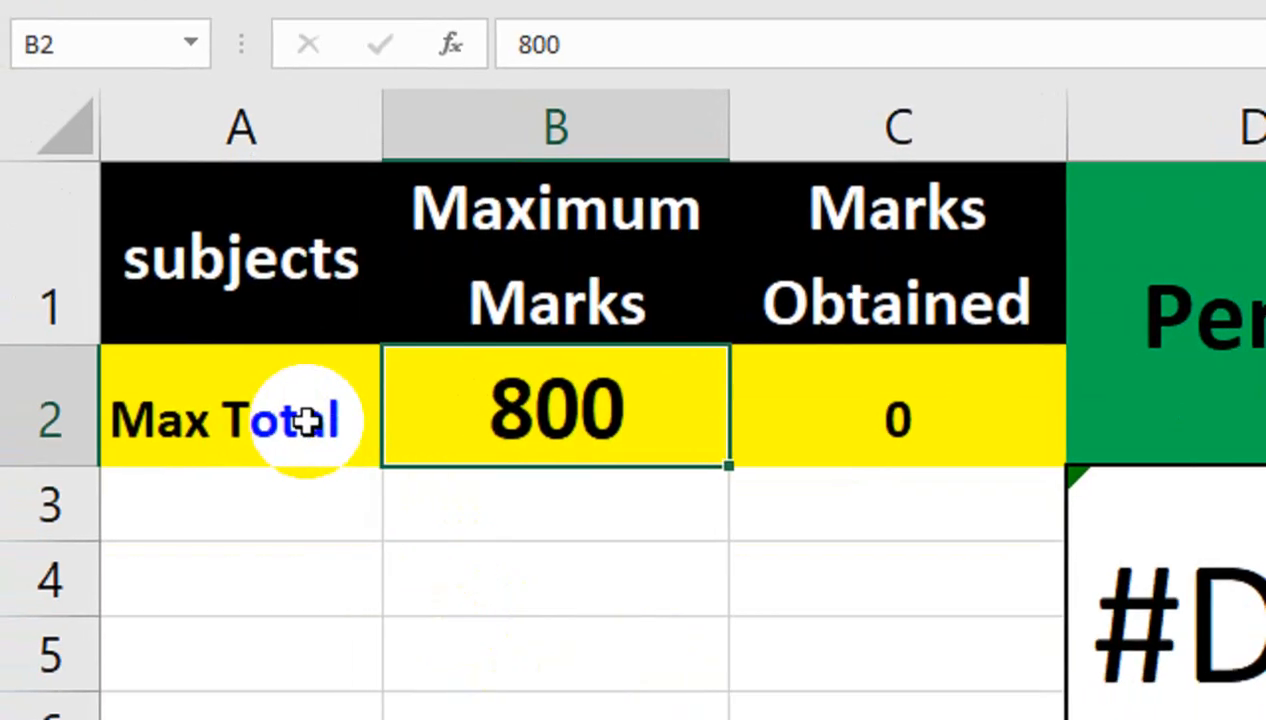
# - Replace the marks obtained total in C2 with 560
pyautogui.click(305, 422)
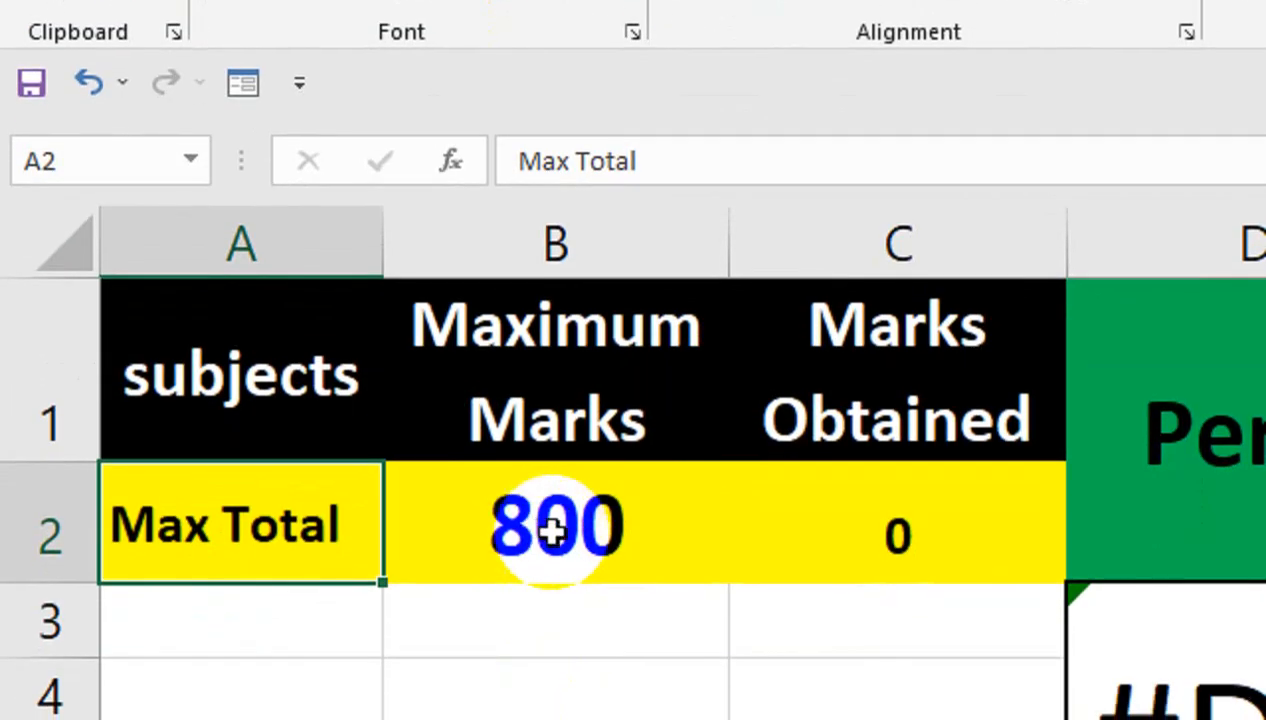
pyautogui.click(553, 532)
pyautogui.click(902, 550)
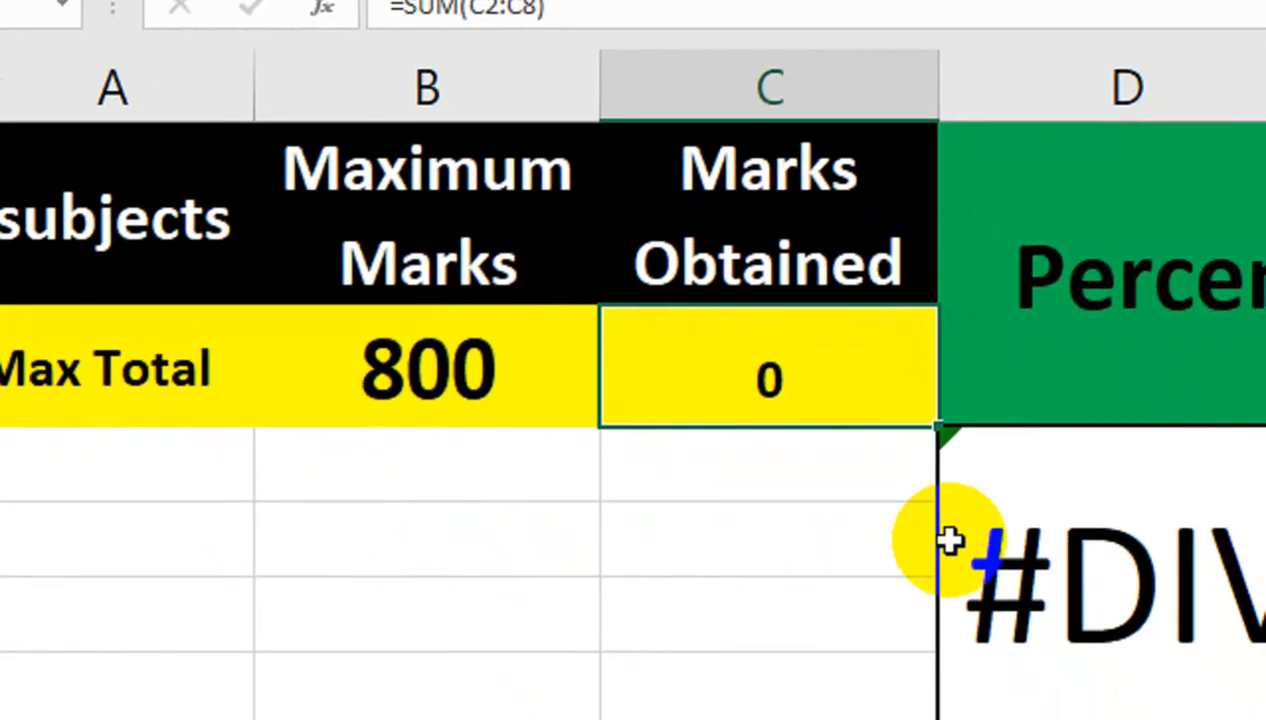
pyautogui.write('56')
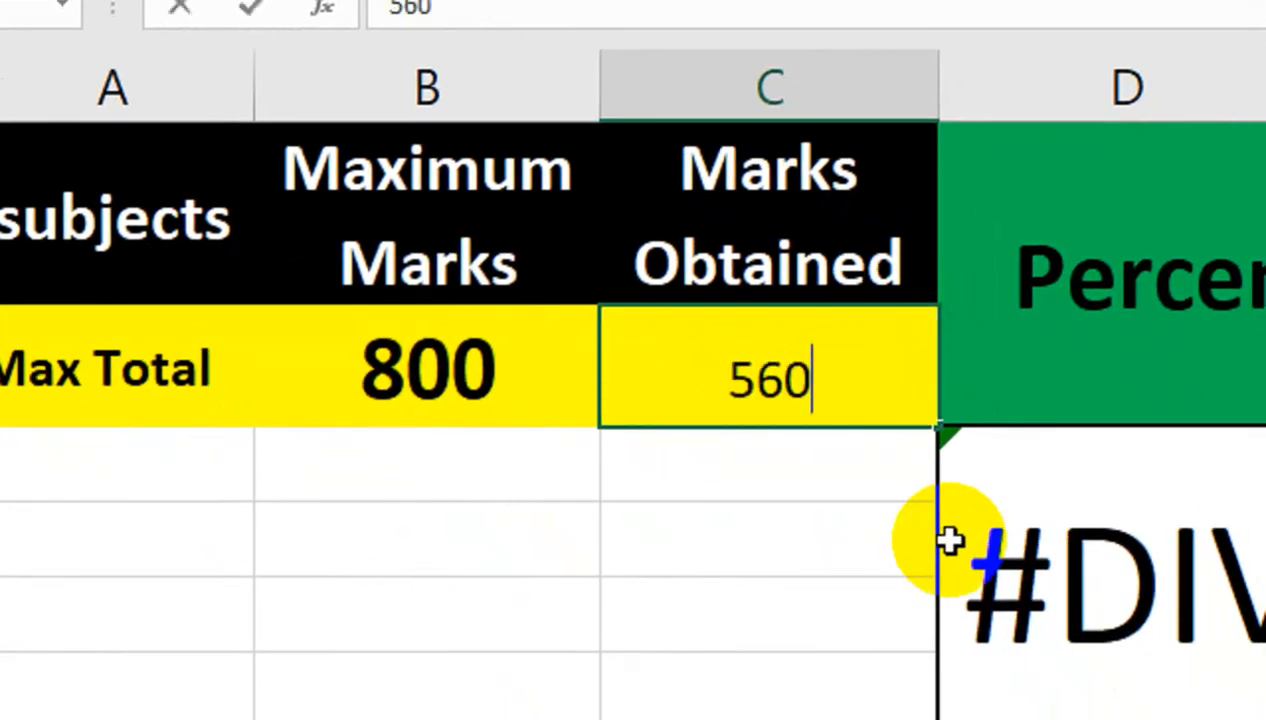
pyautogui.press('Return')
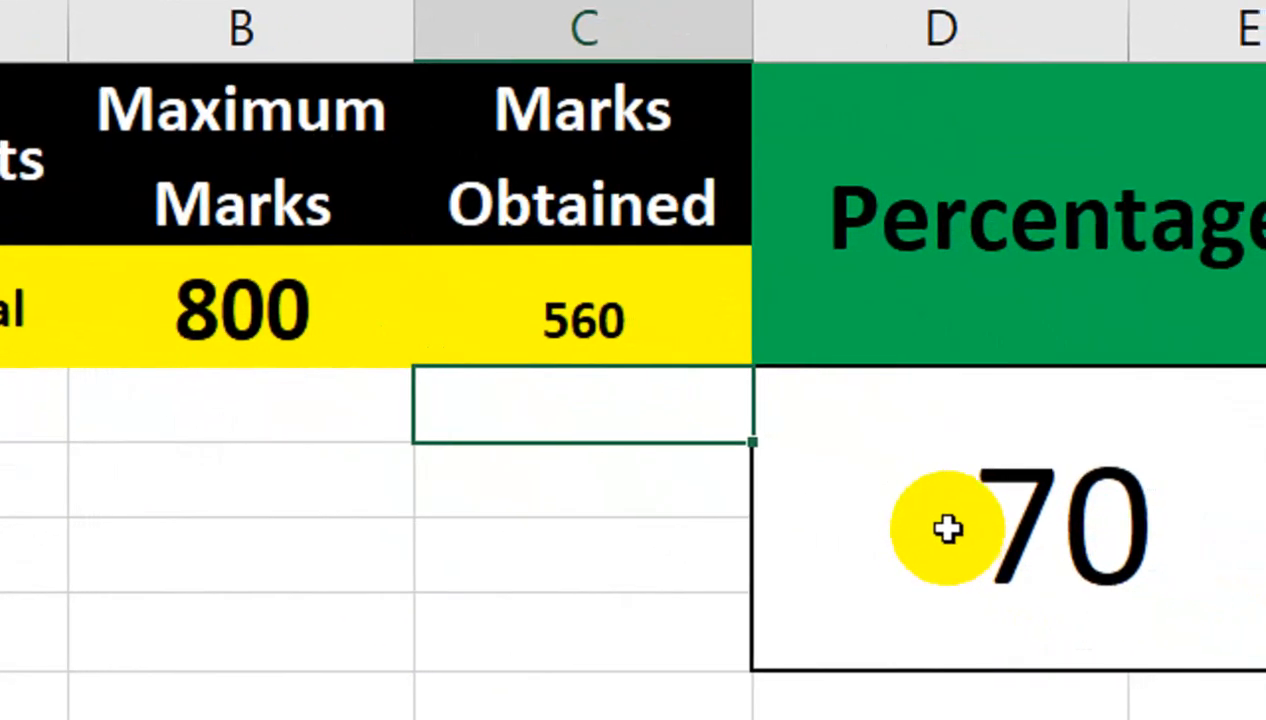
# - Centre the marks obtained in C2 vertically and enlarge its font to 20 points
pyautogui.click(724, 340)
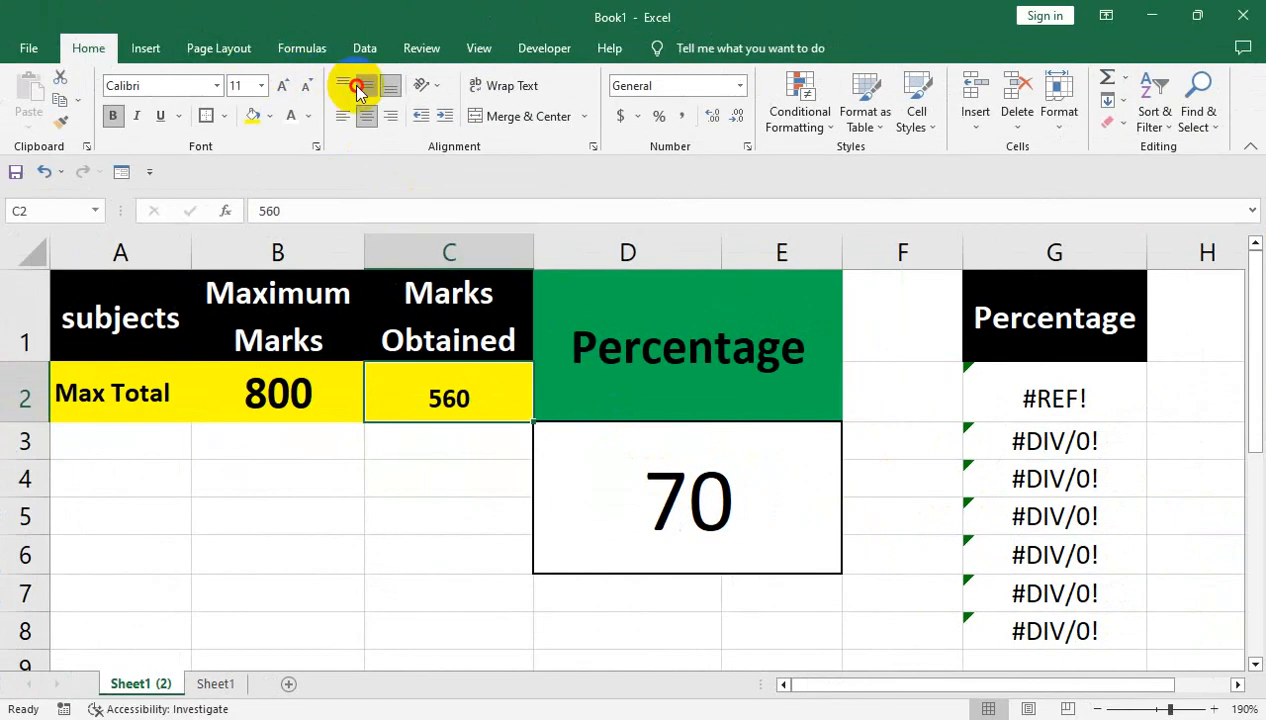
pyautogui.click(360, 88)
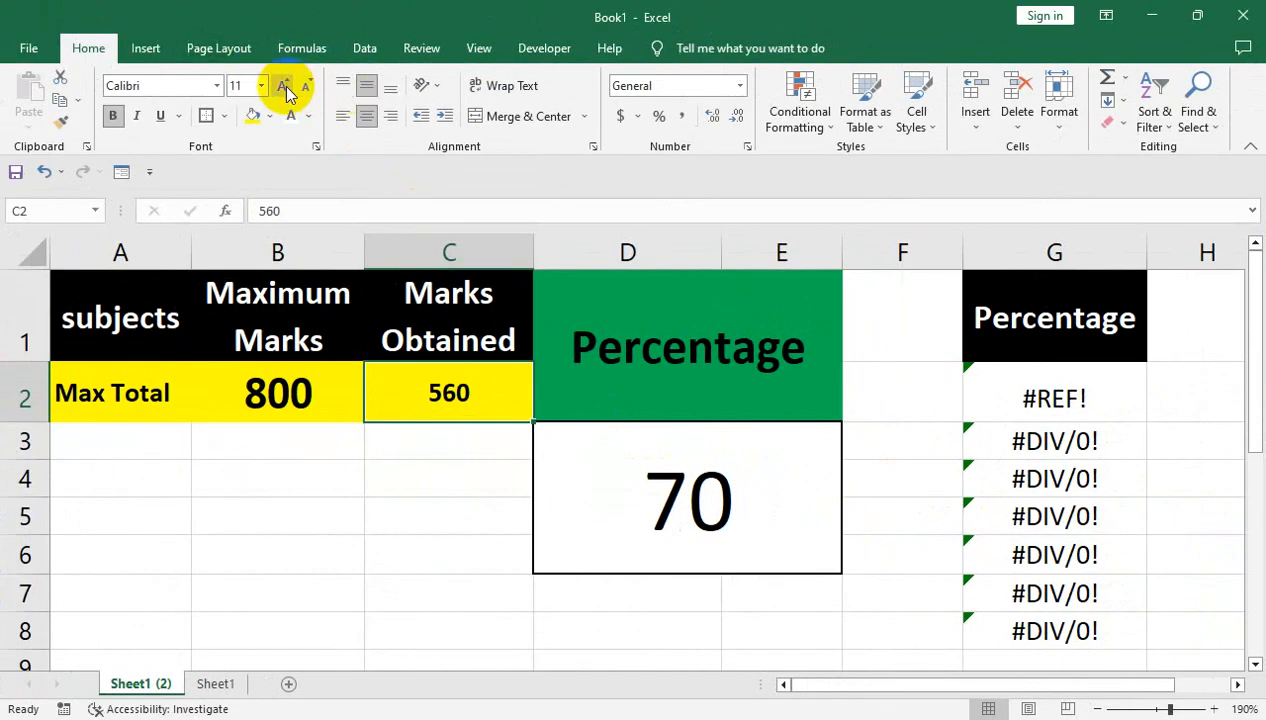
pyautogui.click(283, 85)
pyautogui.click(283, 85)
pyautogui.click(283, 85)
# - Centre the maximum marks in B2 vertically to match C2, and select the Max Total label in A2
pyautogui.click(303, 395)
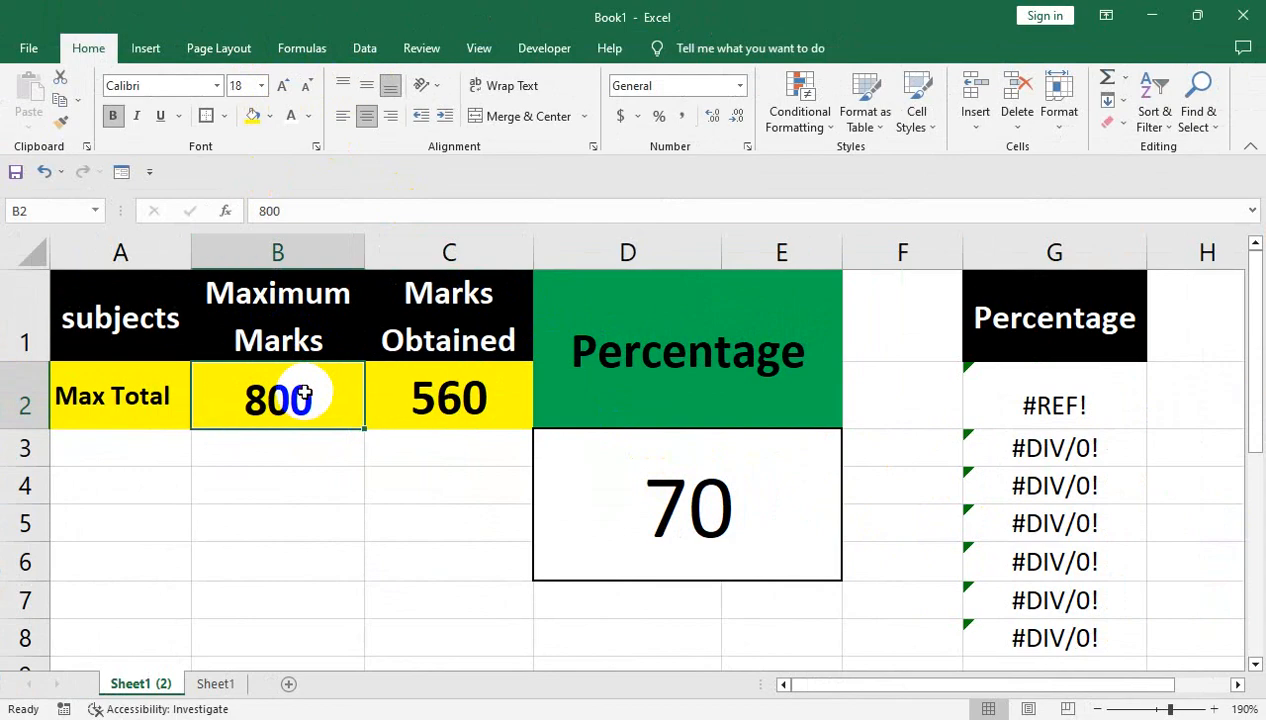
pyautogui.click(424, 395)
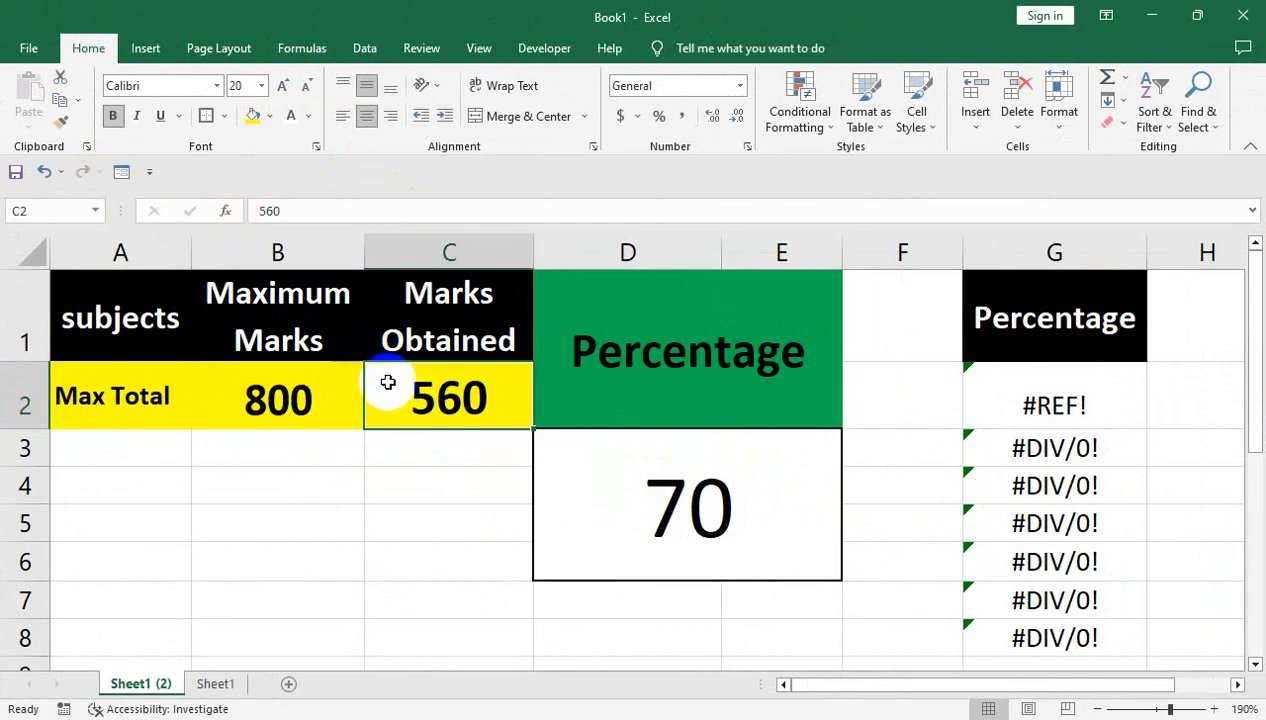
pyautogui.moveTo(300, 395); pyautogui.dragTo(385, 392)
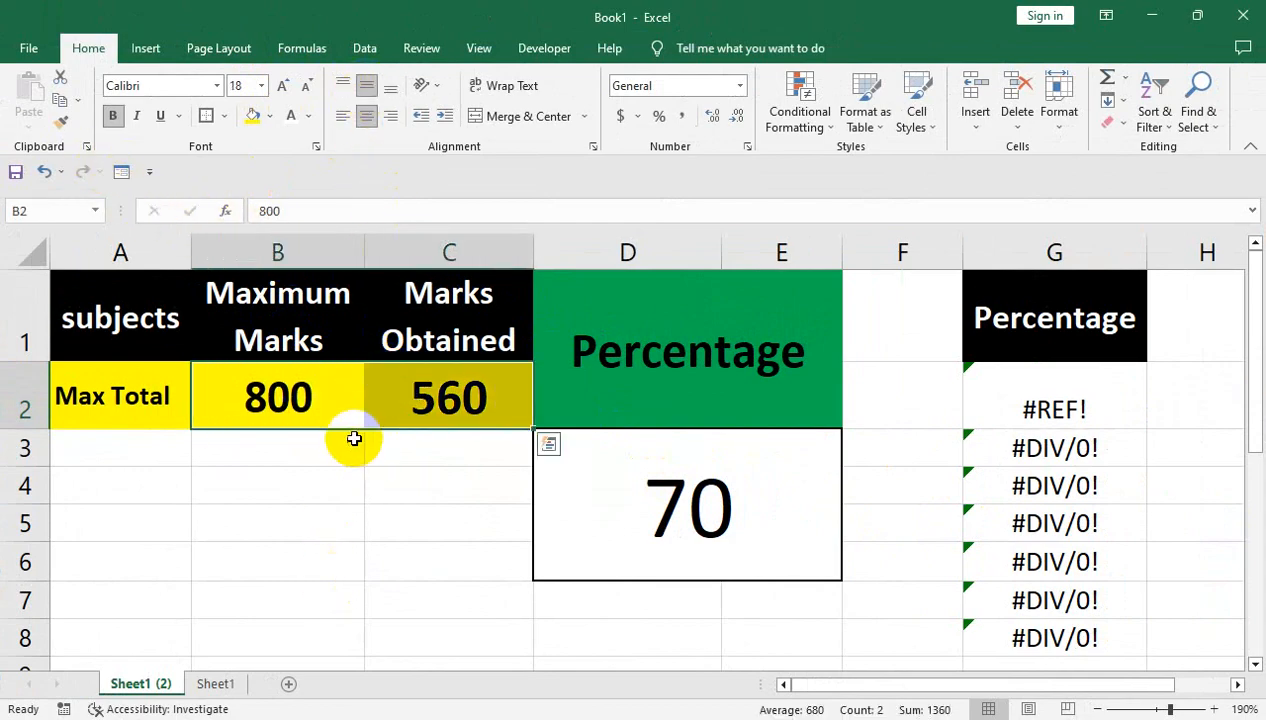
pyautogui.click(92, 409)
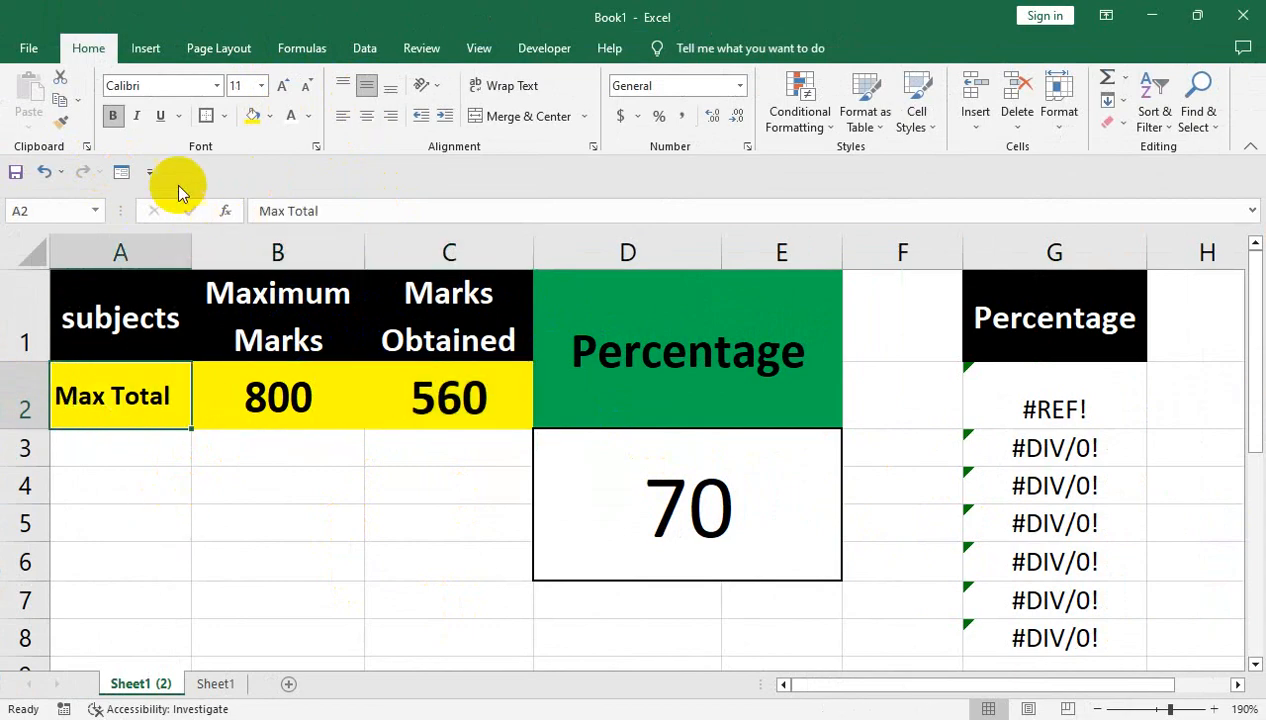
# - Enlarge the Max Total label in A2 to 16 points and widen column A to fit the text
pyautogui.click(284, 90)
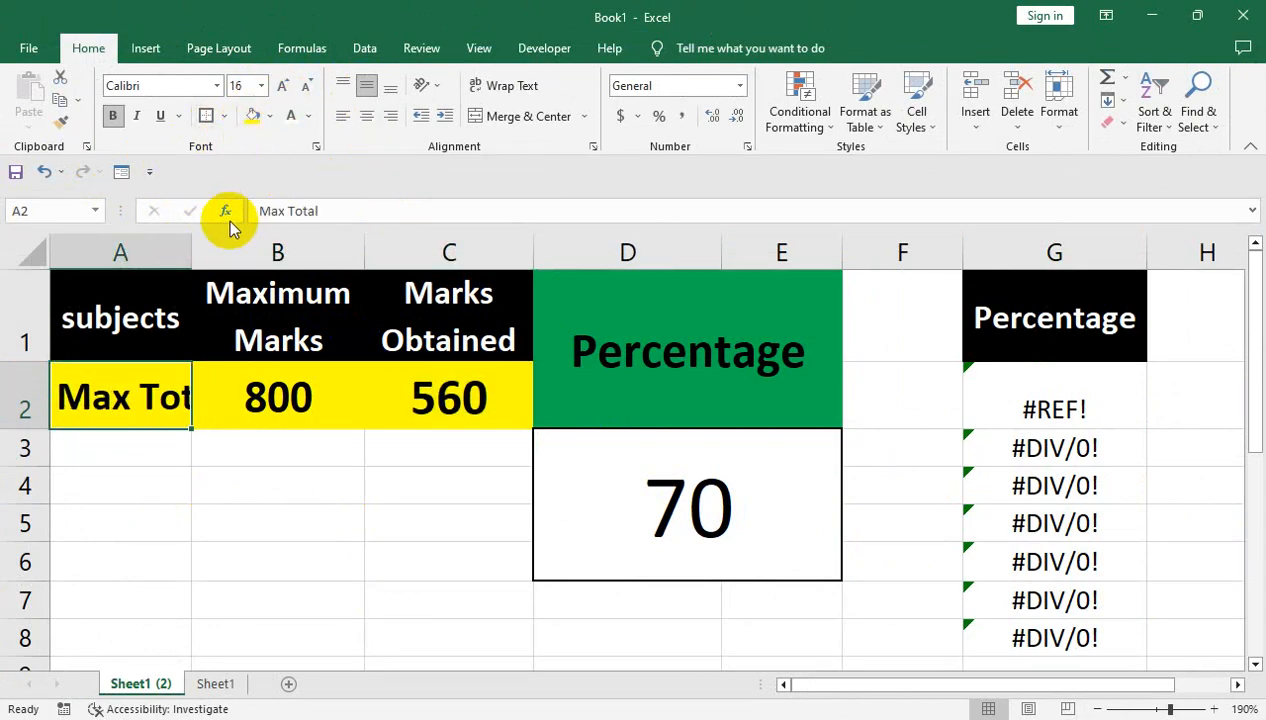
pyautogui.moveTo(191, 255); pyautogui.dragTo(213, 262)
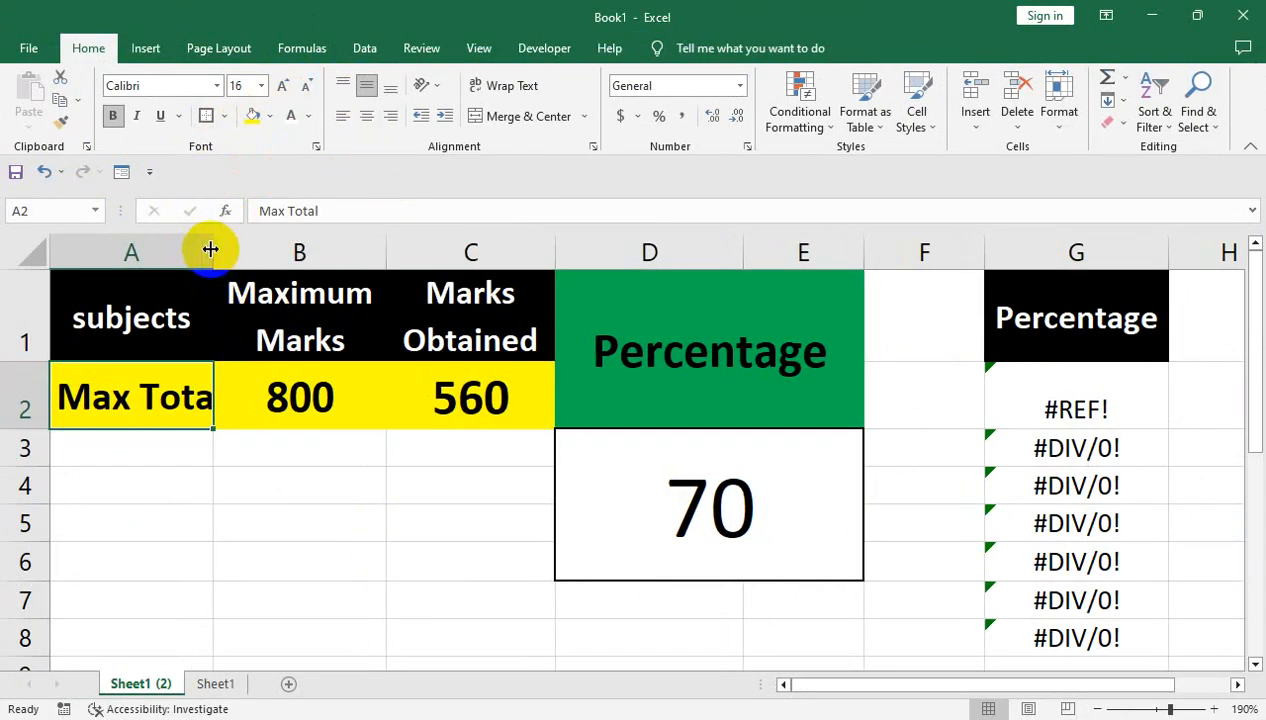
pyautogui.doubleClick(213, 250)
# - Test the percentage formula by replacing the marks obtained total in C2 with 660 and with 700
pyautogui.click(356, 421)
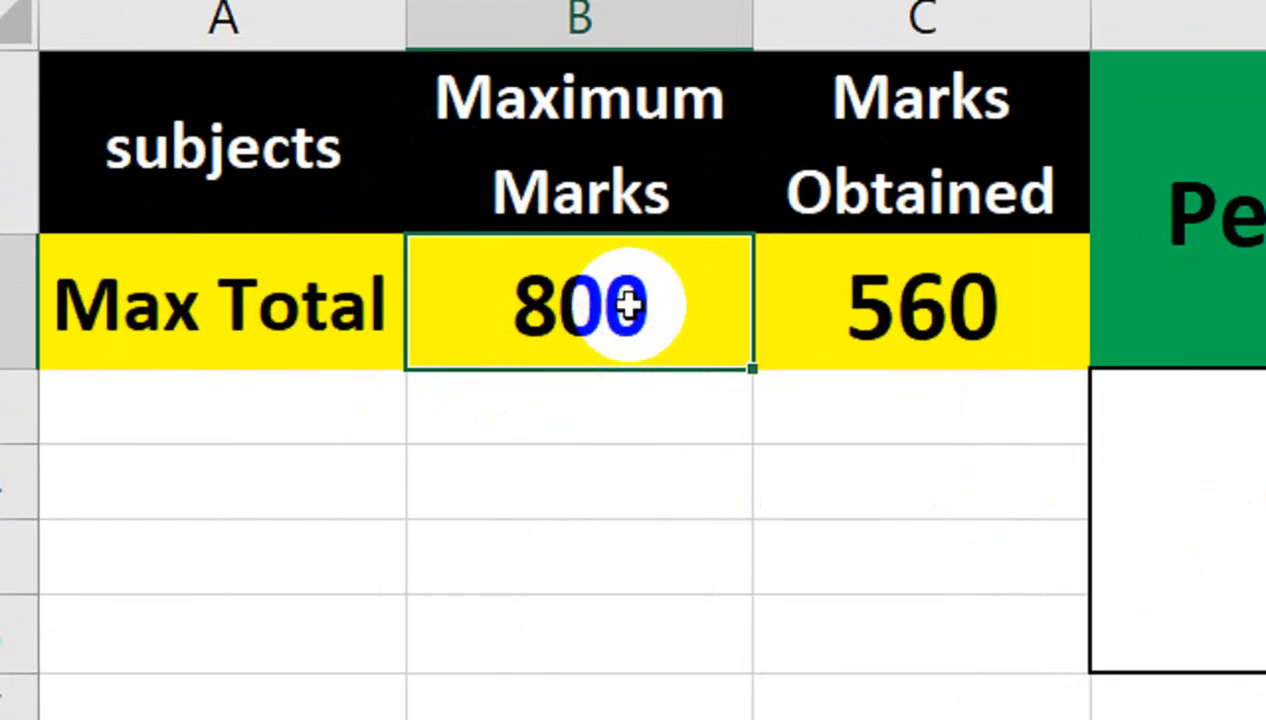
pyautogui.click(962, 305)
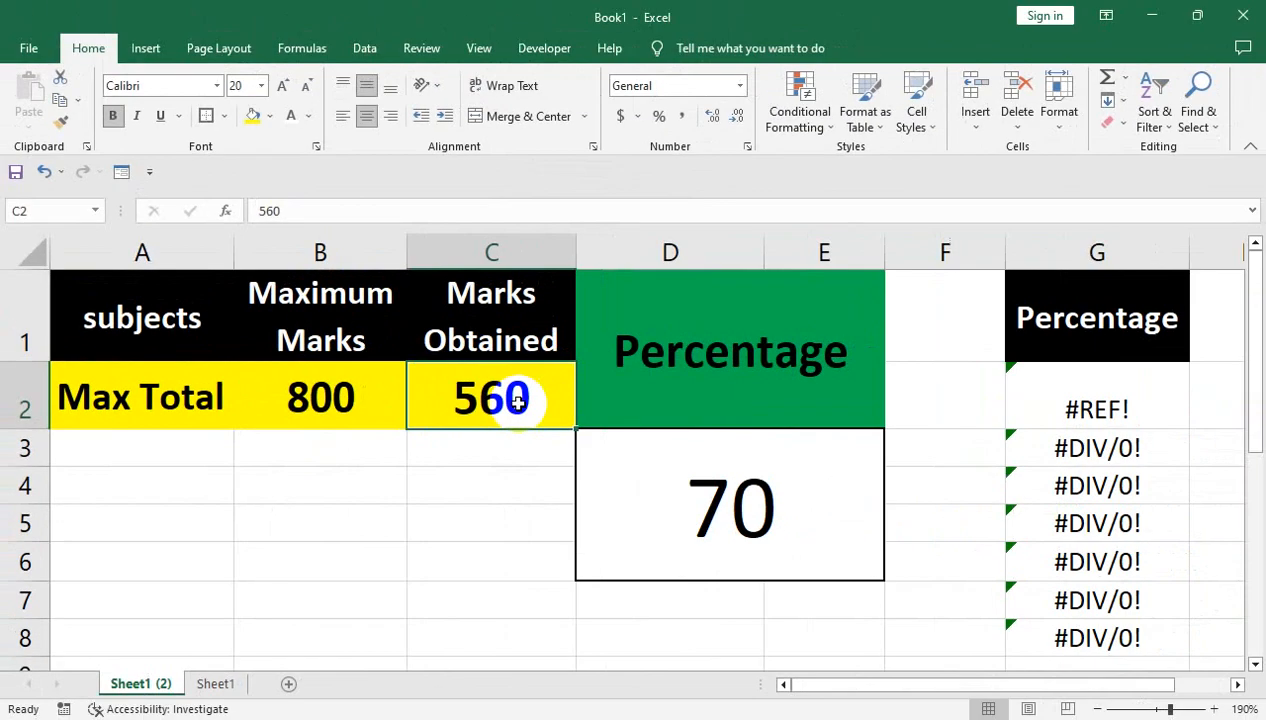
pyautogui.write('660')
pyautogui.press('Return')
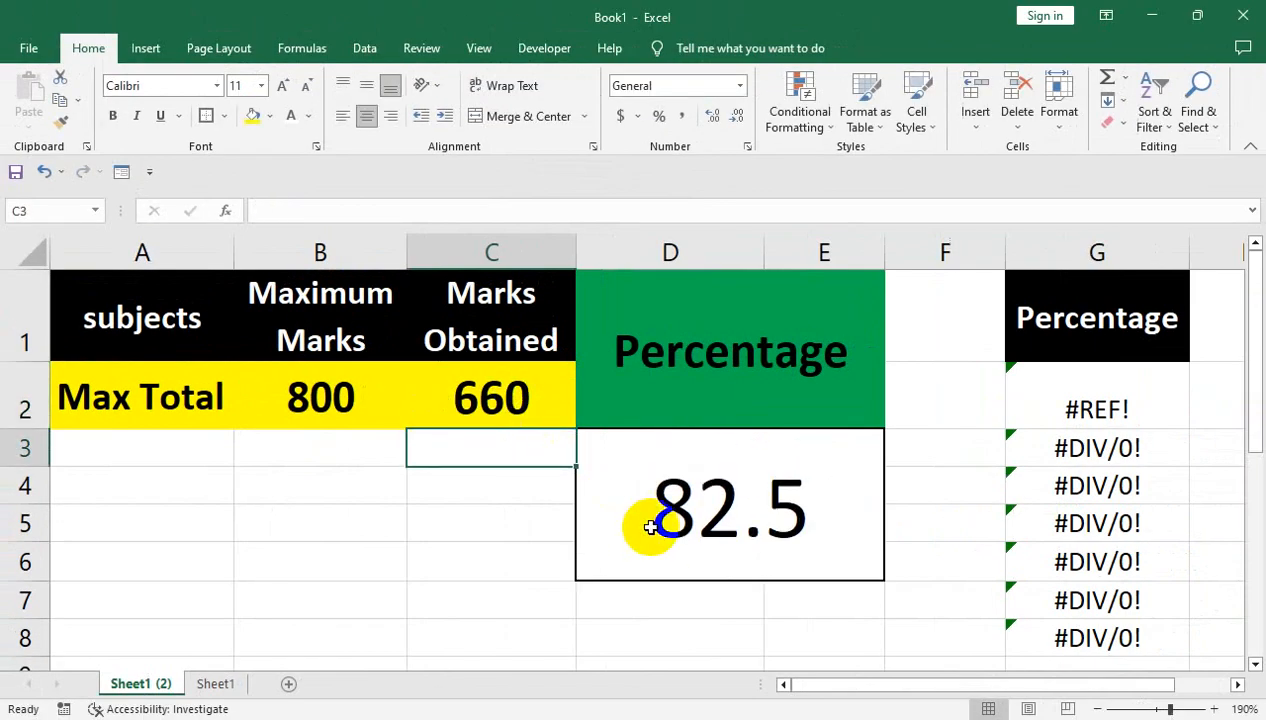
pyautogui.click(699, 490)
pyautogui.click(535, 393)
pyautogui.write('700')
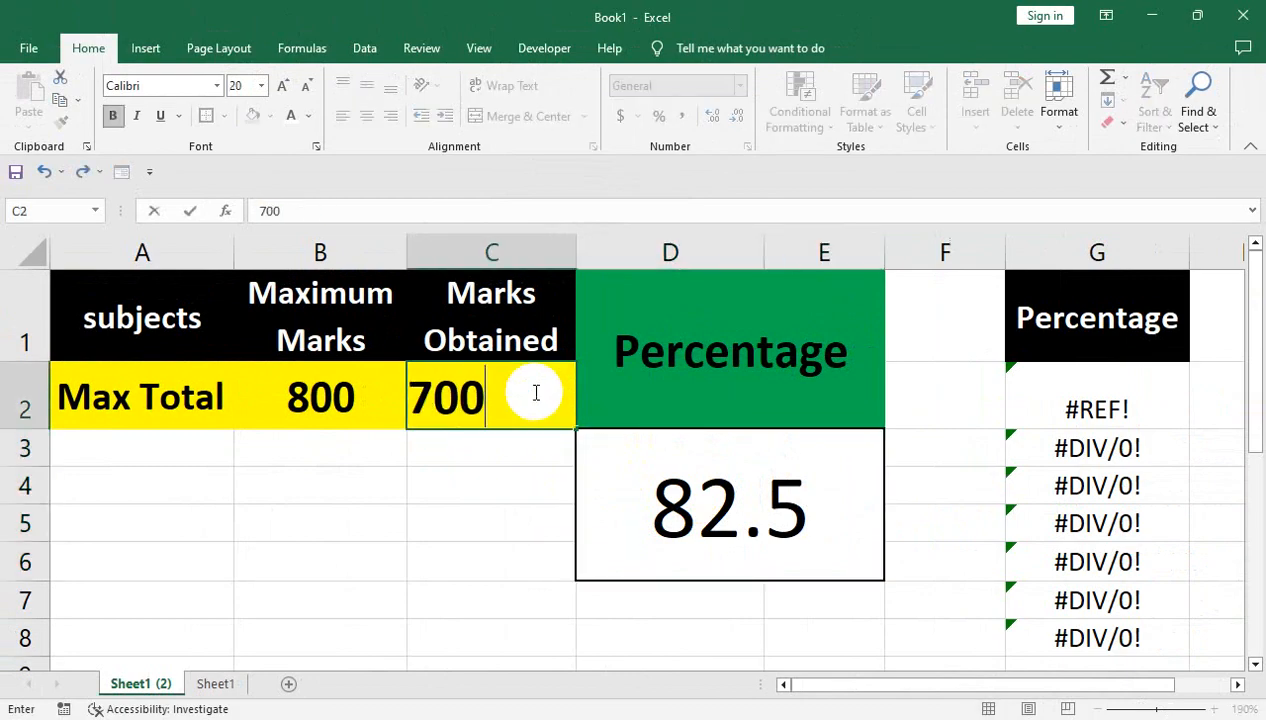
pyautogui.press('Return')
# - Set the marks obtained total in C2 to 760
pyautogui.click(535, 394)
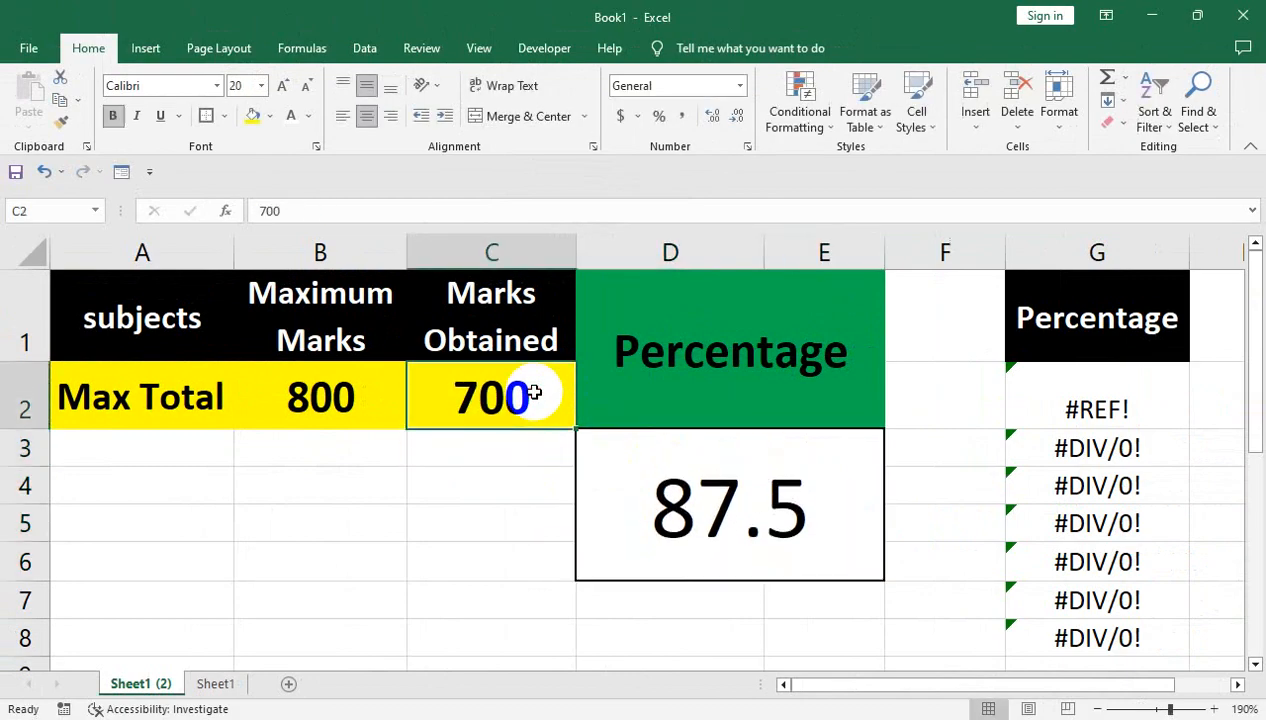
pyautogui.write('7')
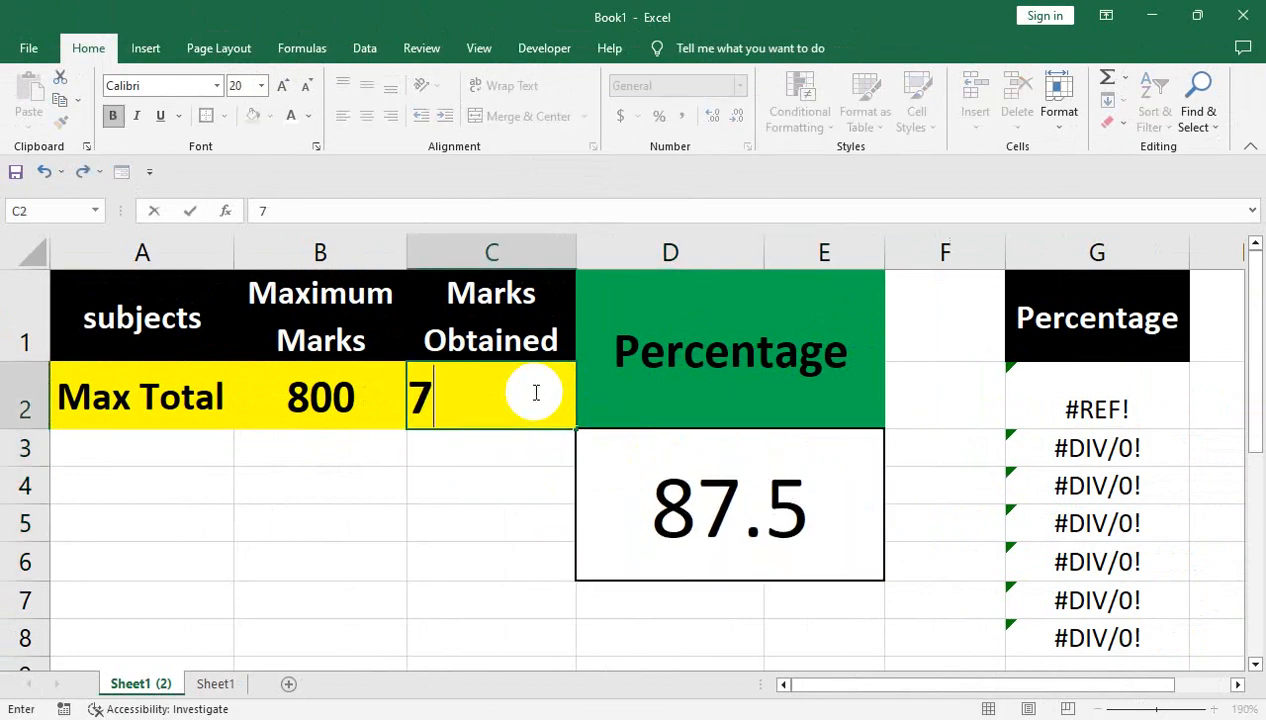
pyautogui.write('60')
pyautogui.press('Return')
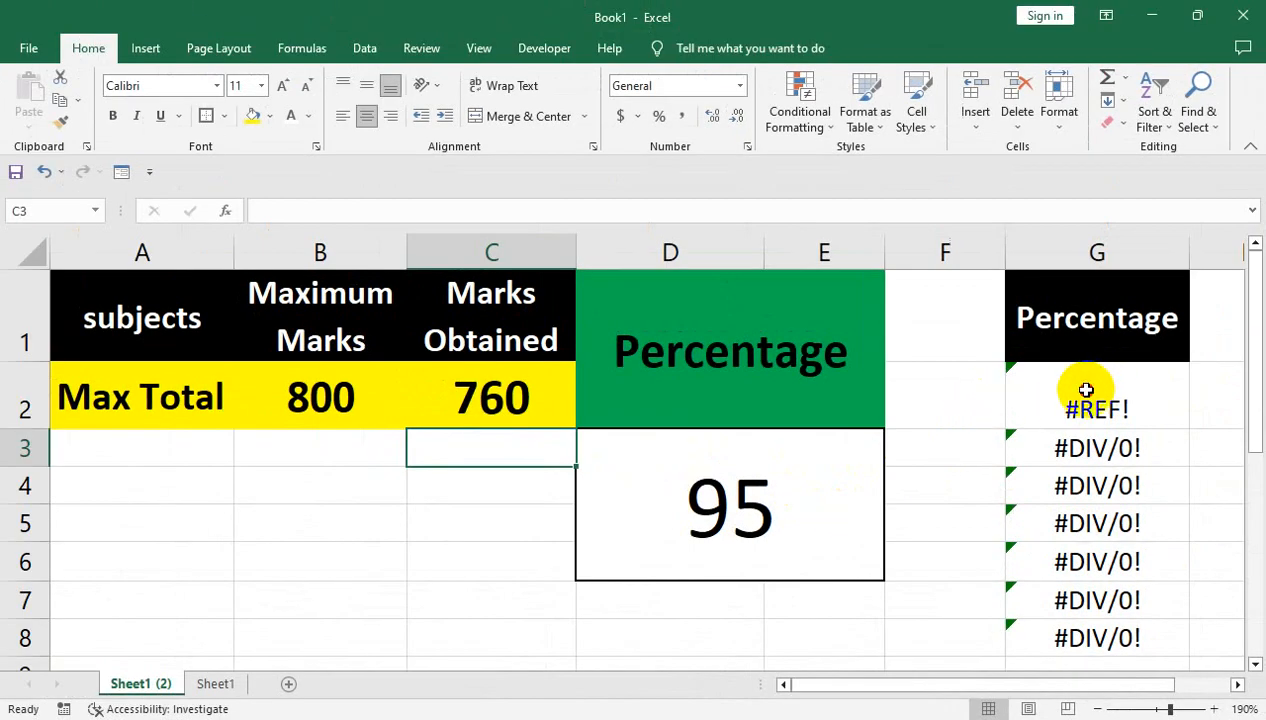
# - Clear everything from the leftover error formulas in G2:G8
pyautogui.moveTo(1082, 390); pyautogui.dragTo(1145, 627)
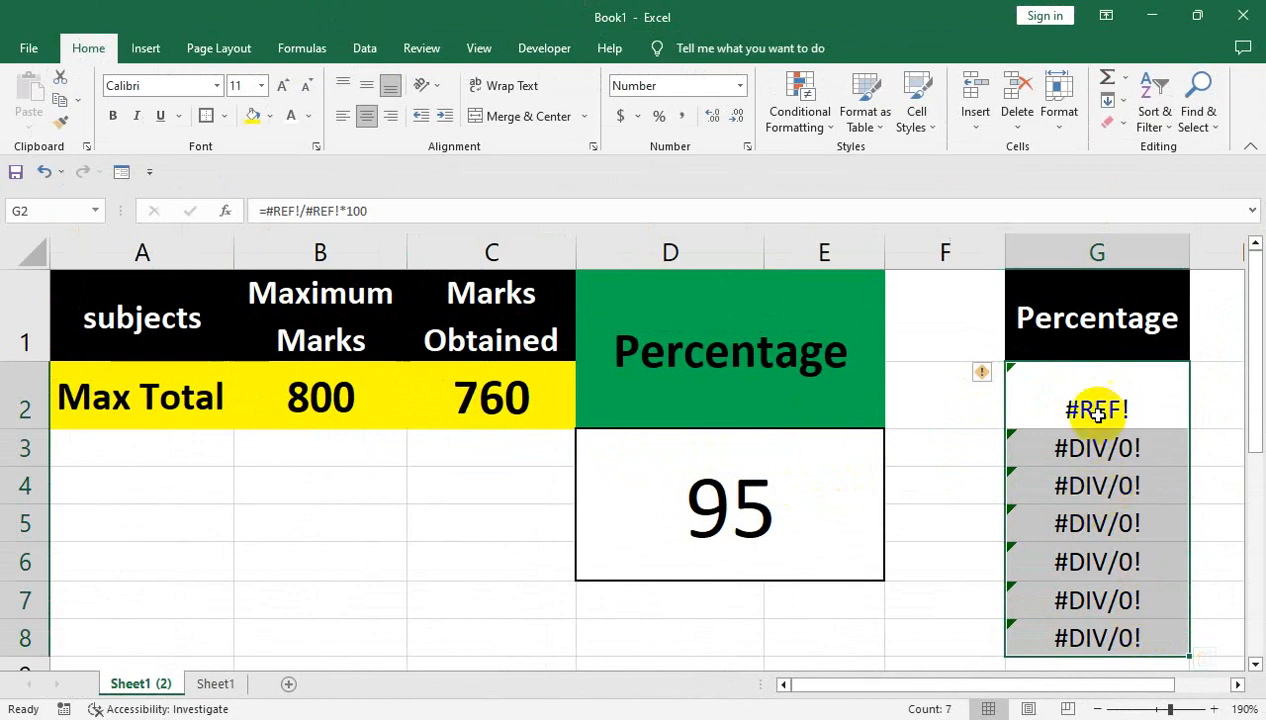
pyautogui.click(1107, 122)
pyautogui.click(1145, 152)
# - Move the spare Percentage heading from G1 to F1 and delete column F
pyautogui.click(1128, 313)
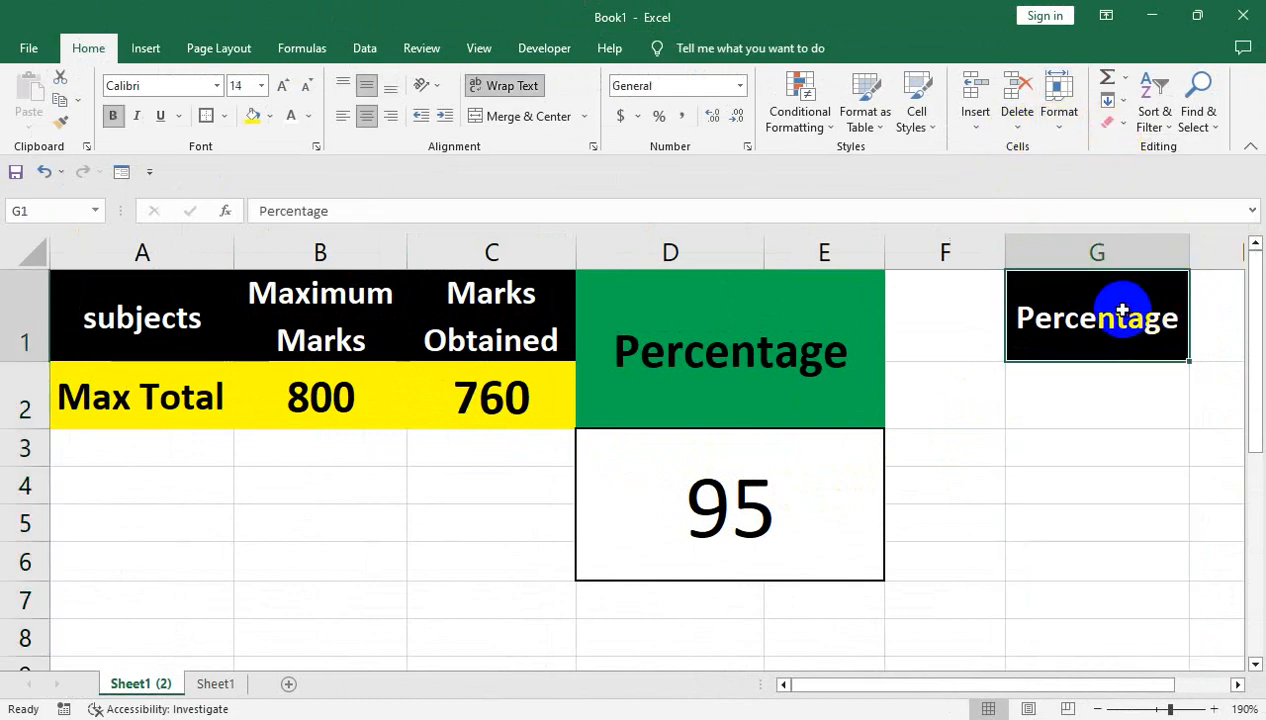
pyautogui.moveTo(1003, 318); pyautogui.dragTo(935, 320)
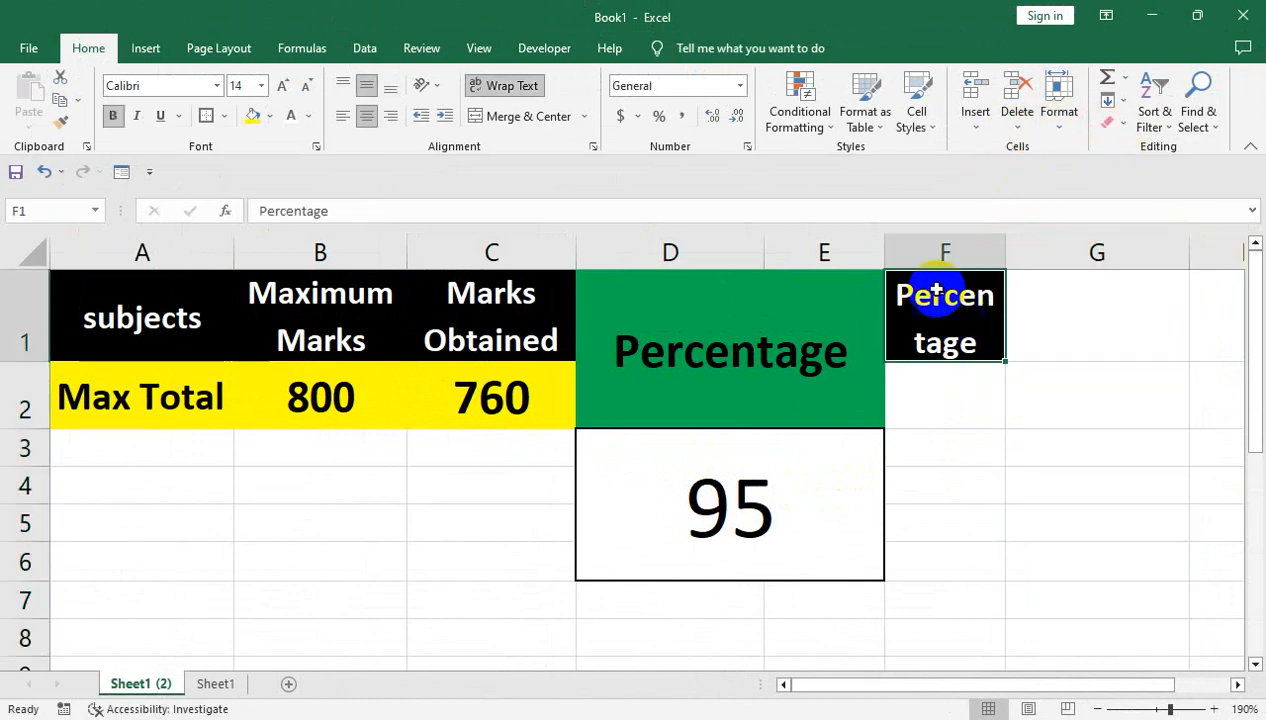
pyautogui.rightClick(943, 253)
pyautogui.click(1003, 449)
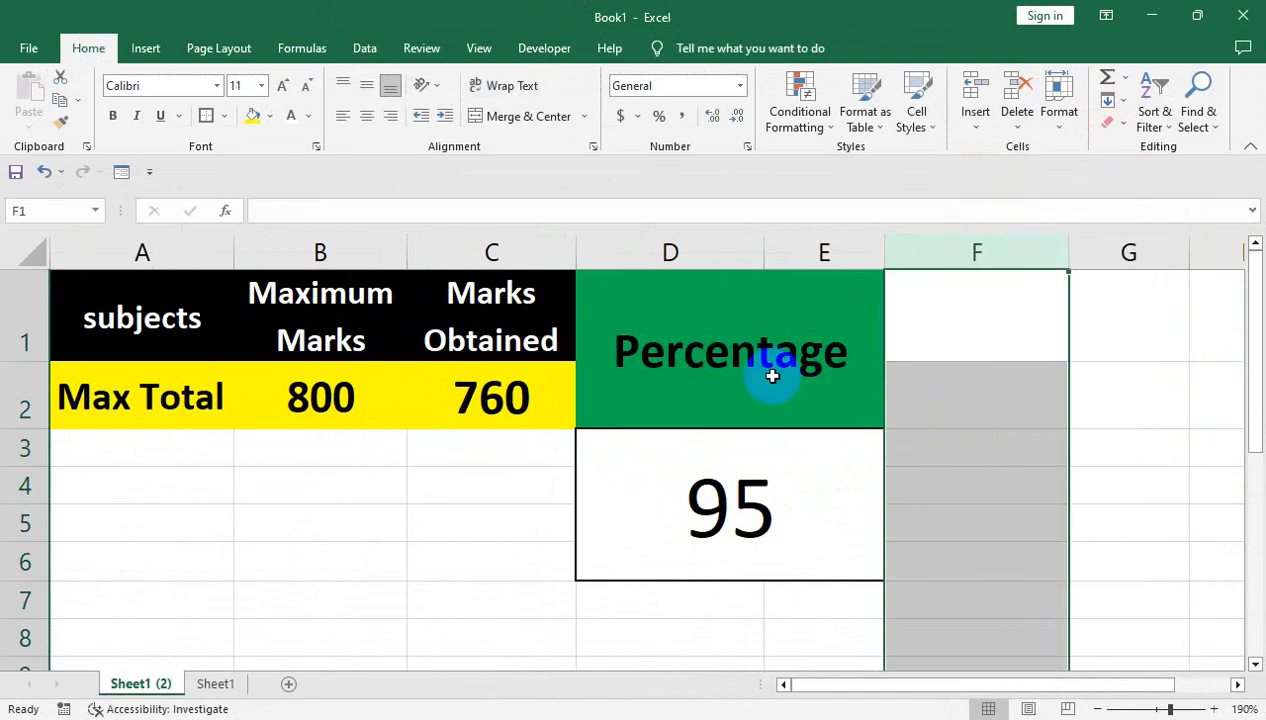
# - Enlarge the font of the merged Percentage heading in D1 to one size below 26 points
pyautogui.click(624, 317)
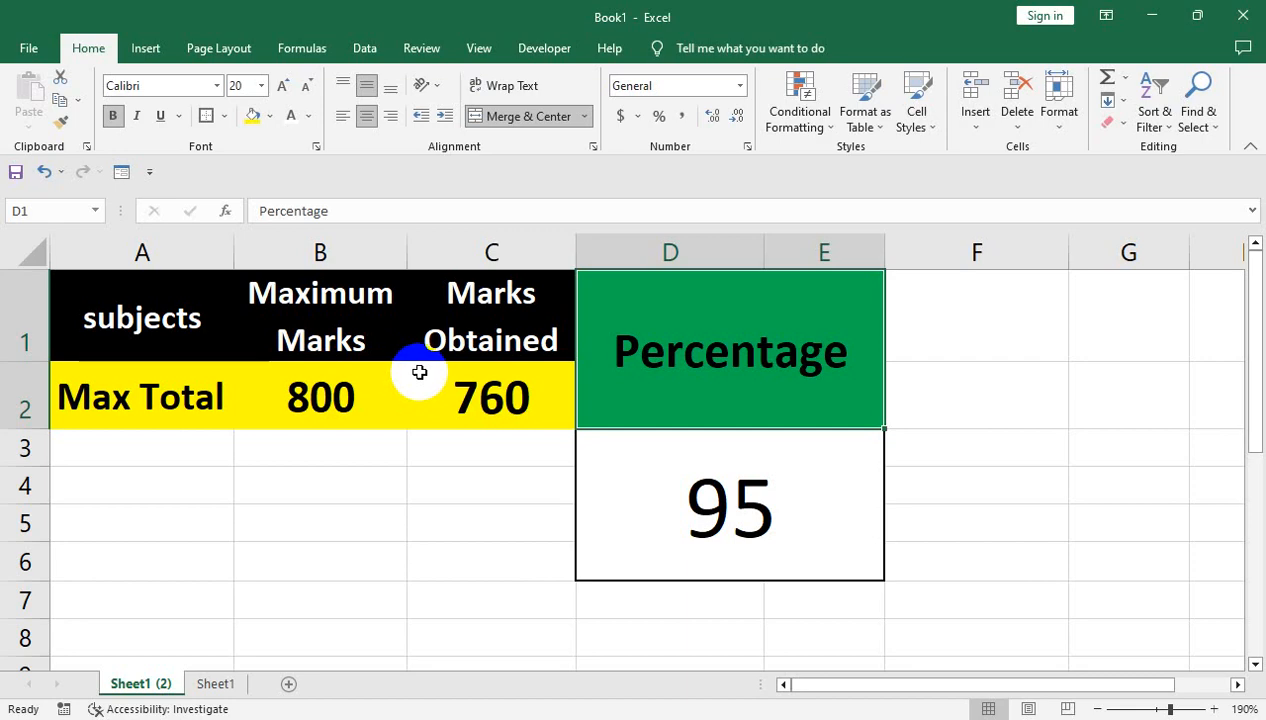
pyautogui.click(285, 86)
pyautogui.click(285, 86)
pyautogui.click(285, 86)
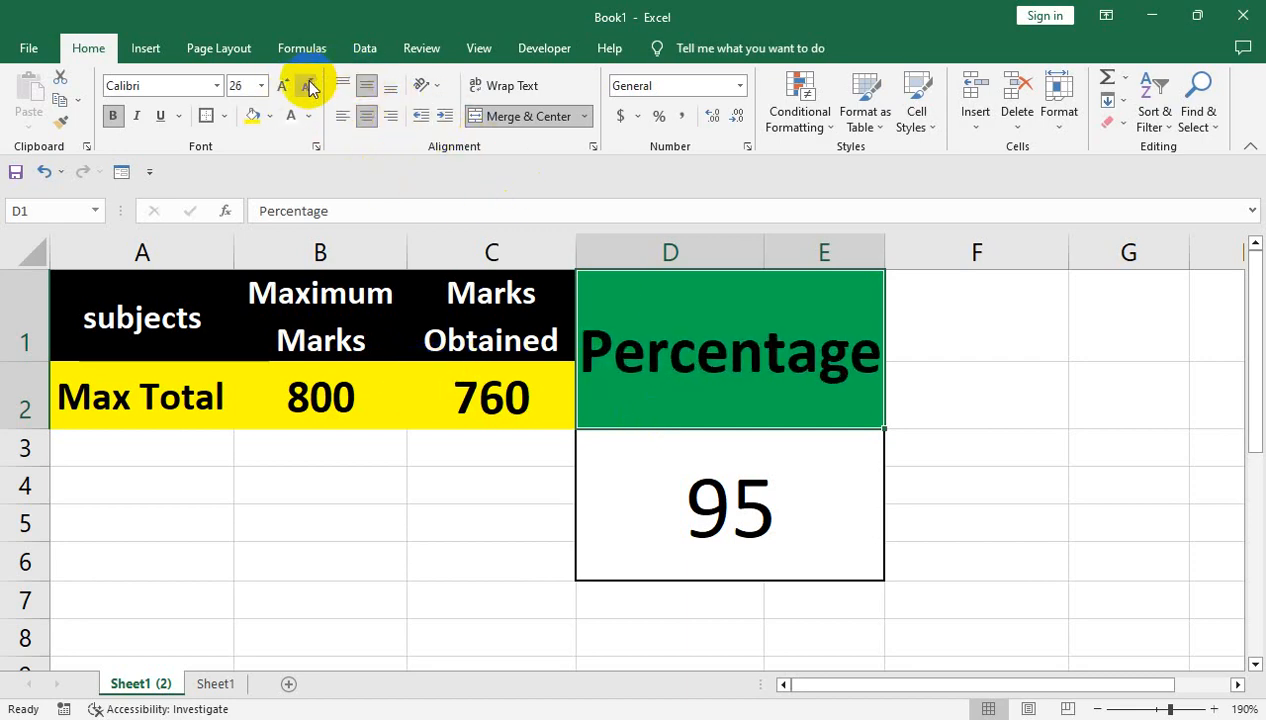
pyautogui.click(309, 86)
# - Enlarge the percentage result in merged cell D3 to 48 points
pyautogui.click(627, 461)
pyautogui.click(283, 86)
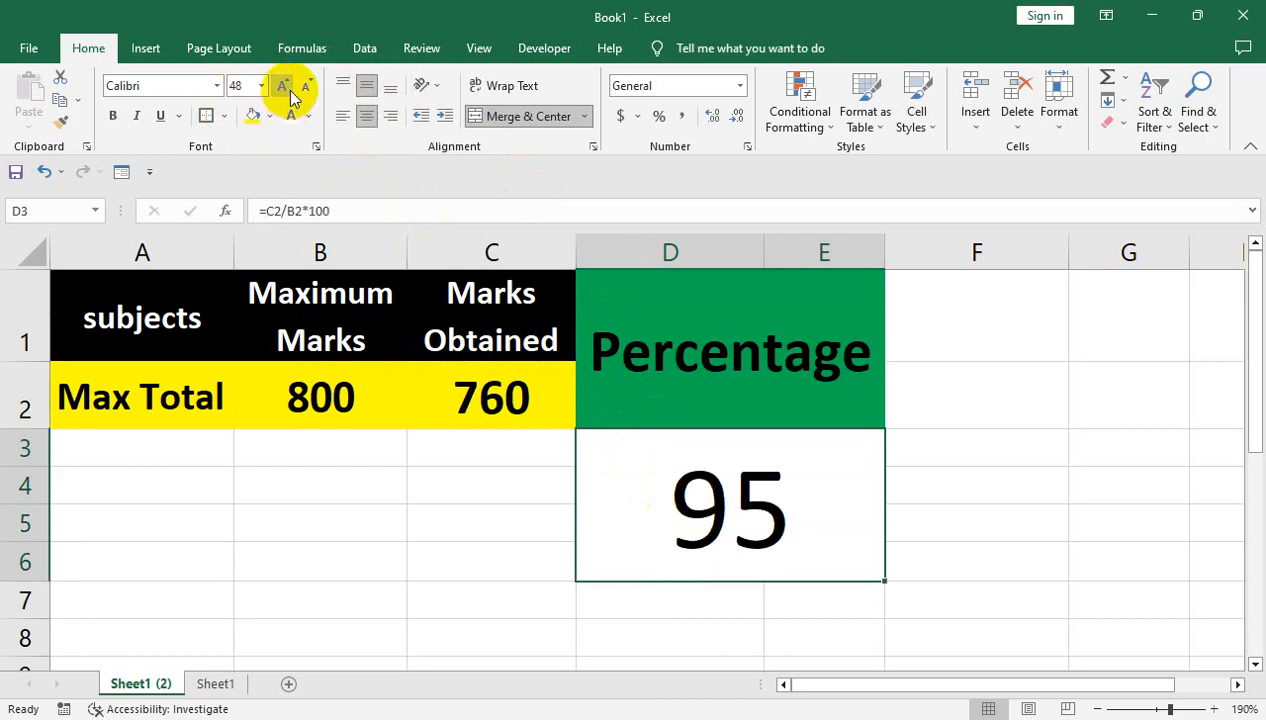
pyautogui.click(285, 86)
pyautogui.click(304, 86)
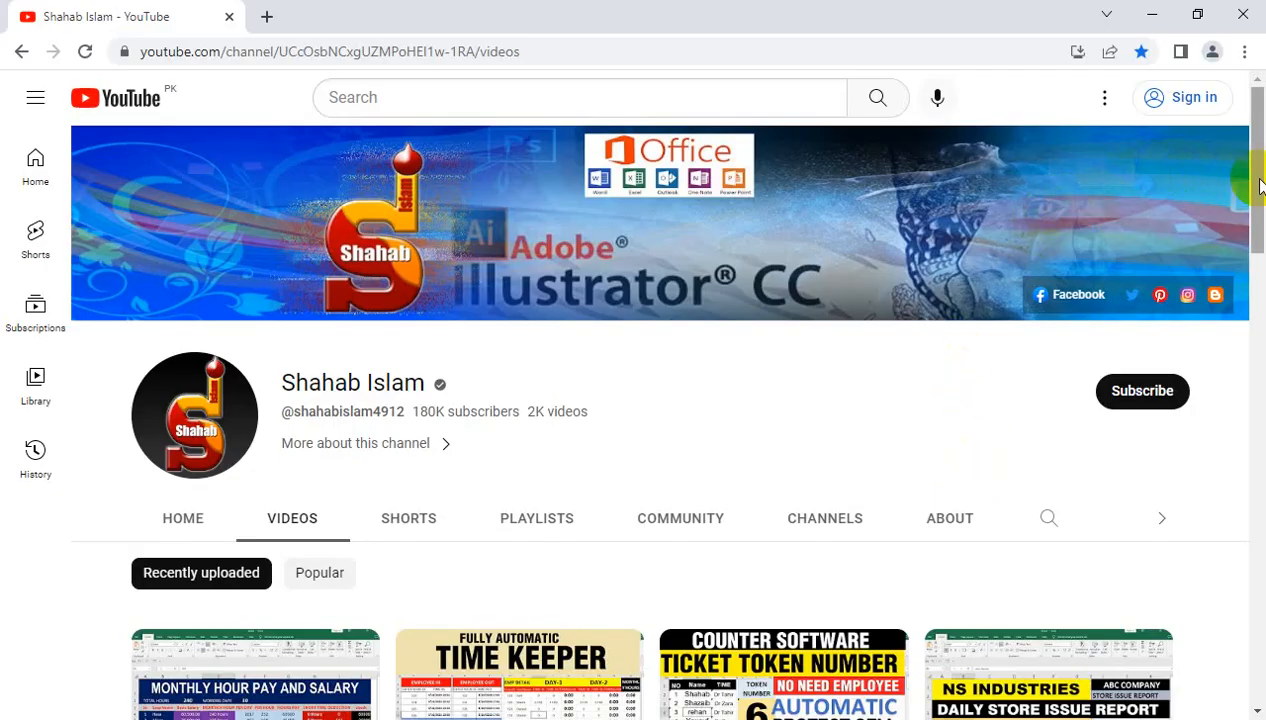
pyautogui.moveTo(1259, 185)
pyautogui.mouseDown()
pyautogui.moveTo(1261, 458)
pyautogui.moveTo(1261, 183)
pyautogui.mouseUp()
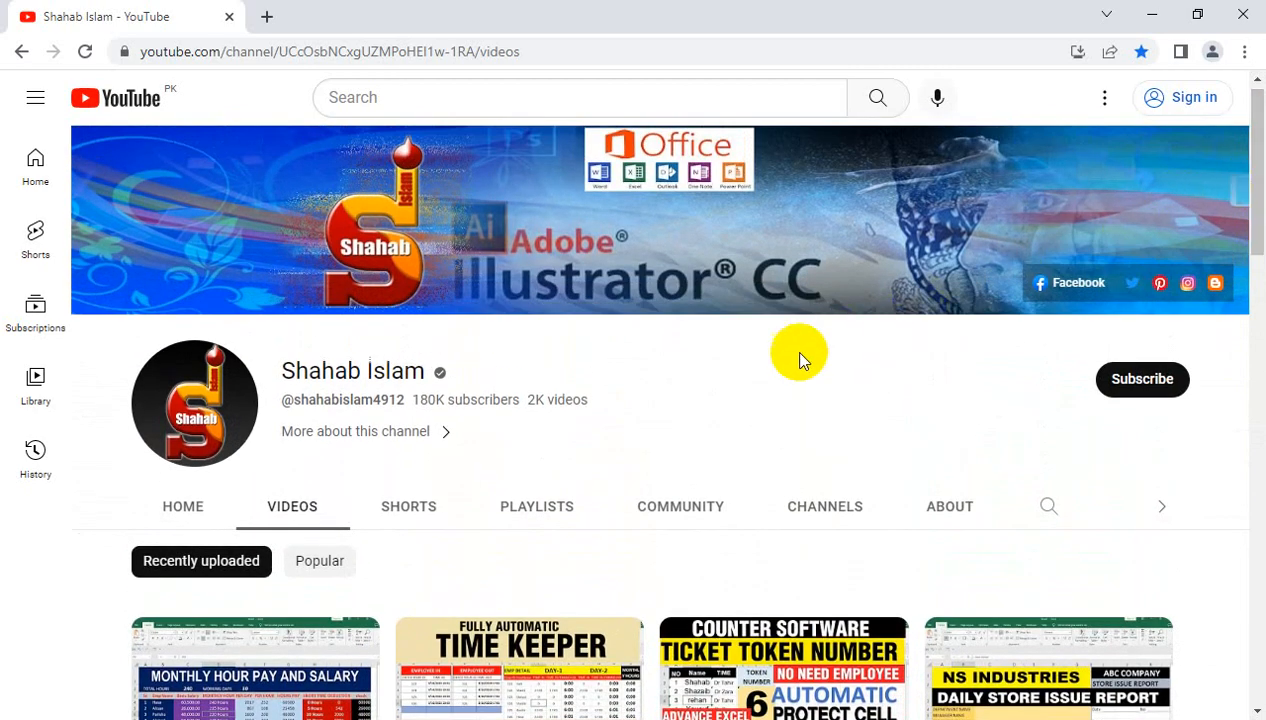